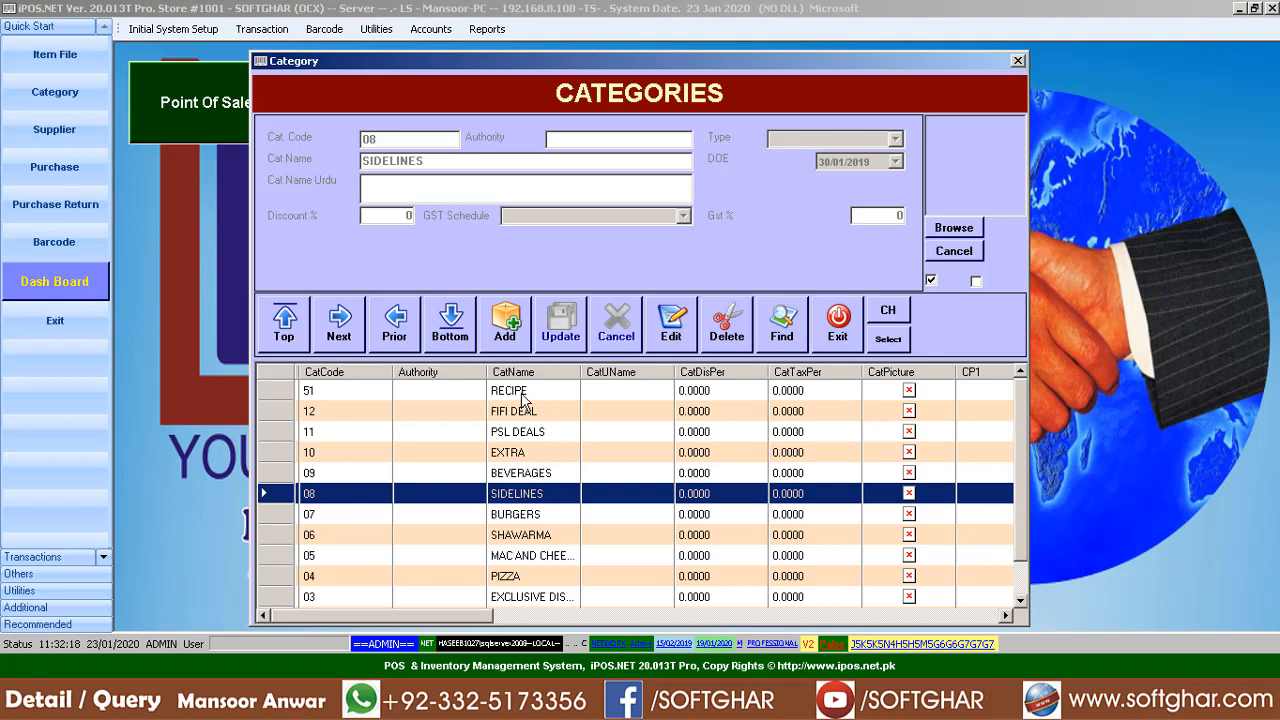
# Step: Add and save a new category with code 13 named 2020 DEAL, and close the category form
pyautogui.click(526, 391)
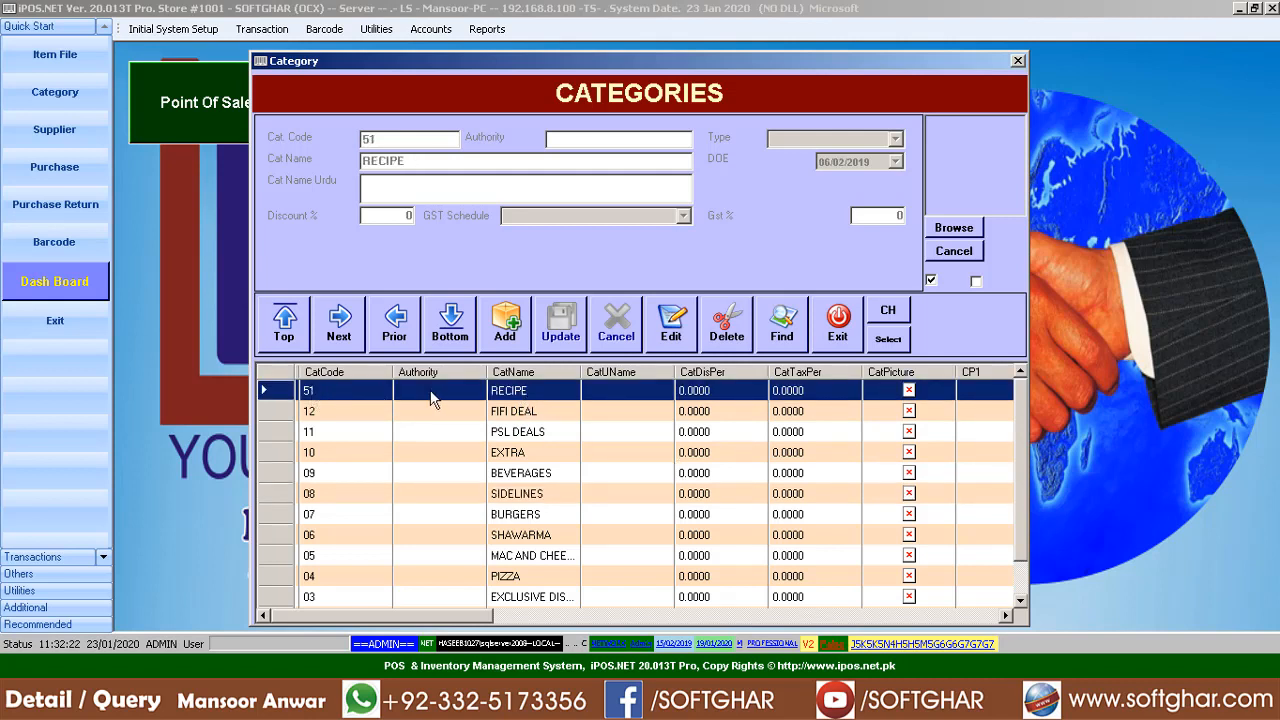
pyautogui.click(316, 416)
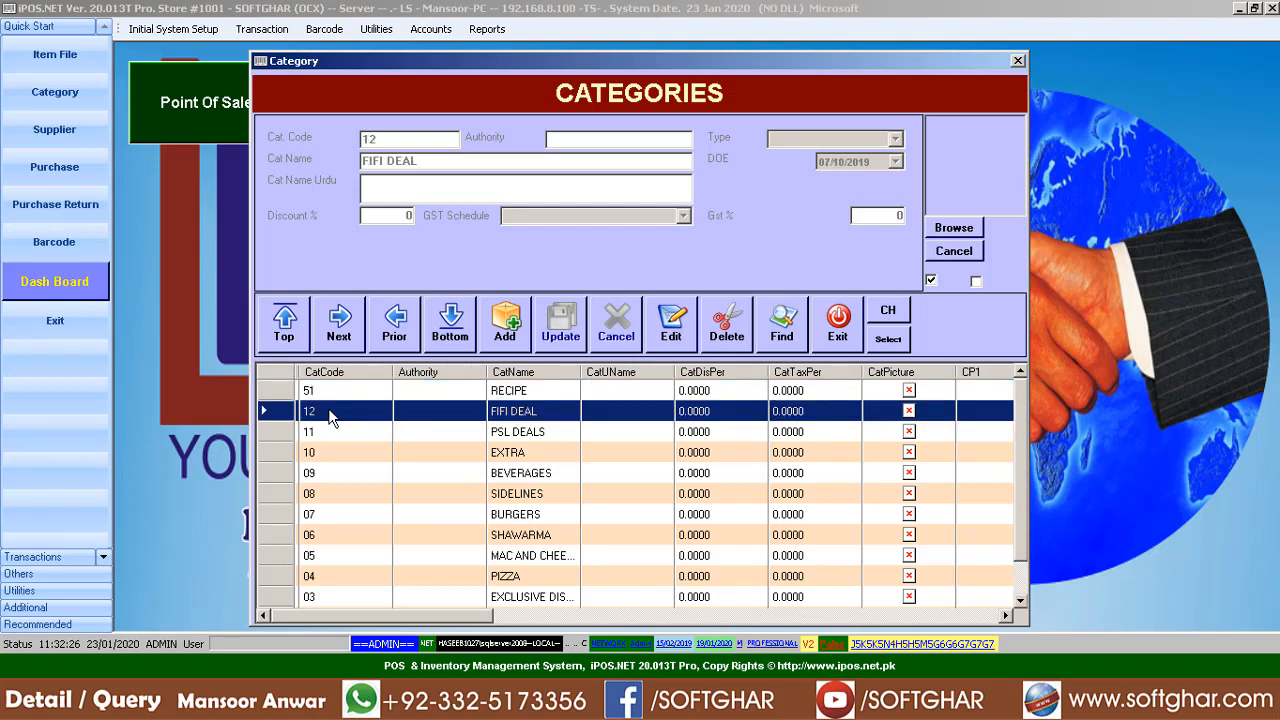
pyautogui.scroll(-1, 360, 509)
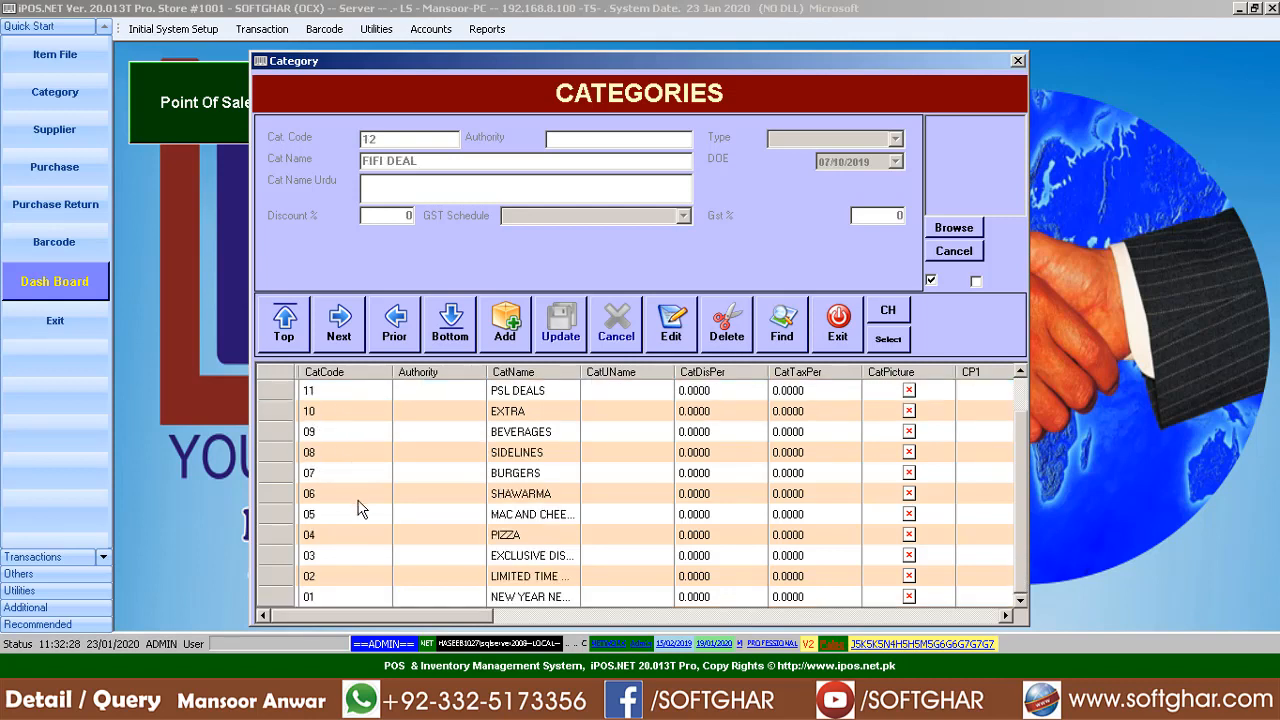
pyautogui.scroll(1, 356, 556)
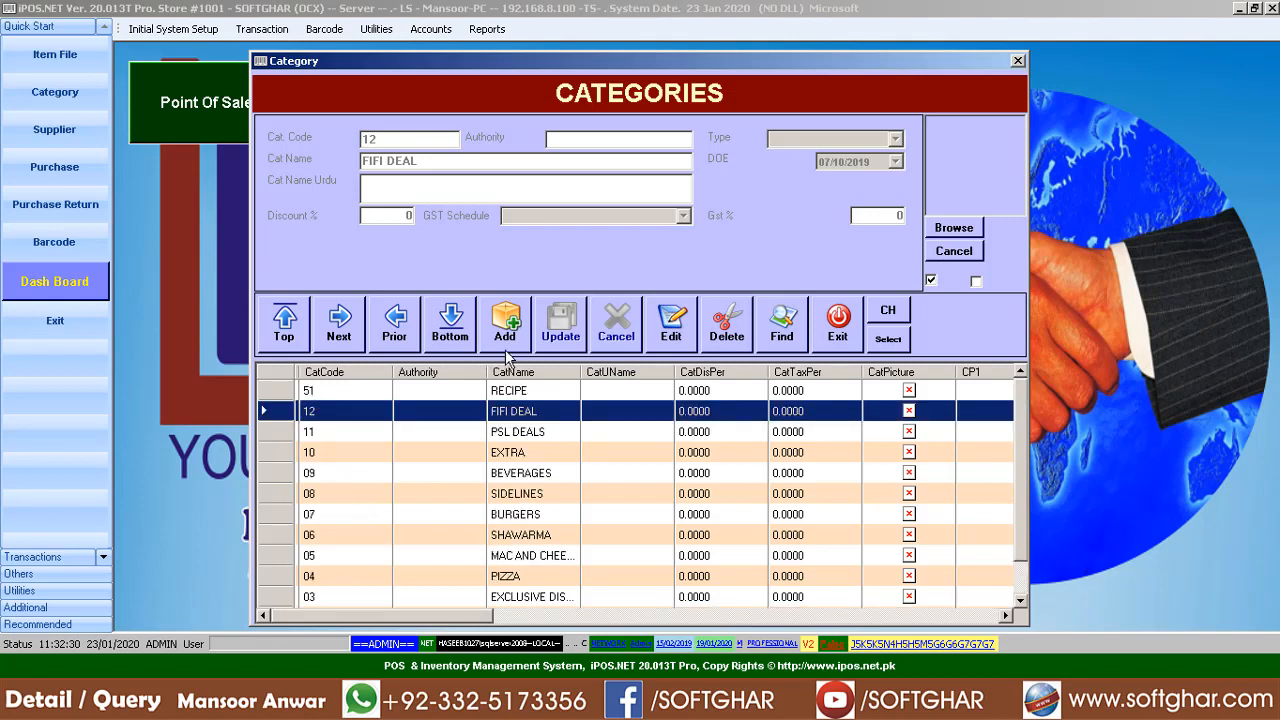
pyautogui.click(506, 338)
pyautogui.write('13')
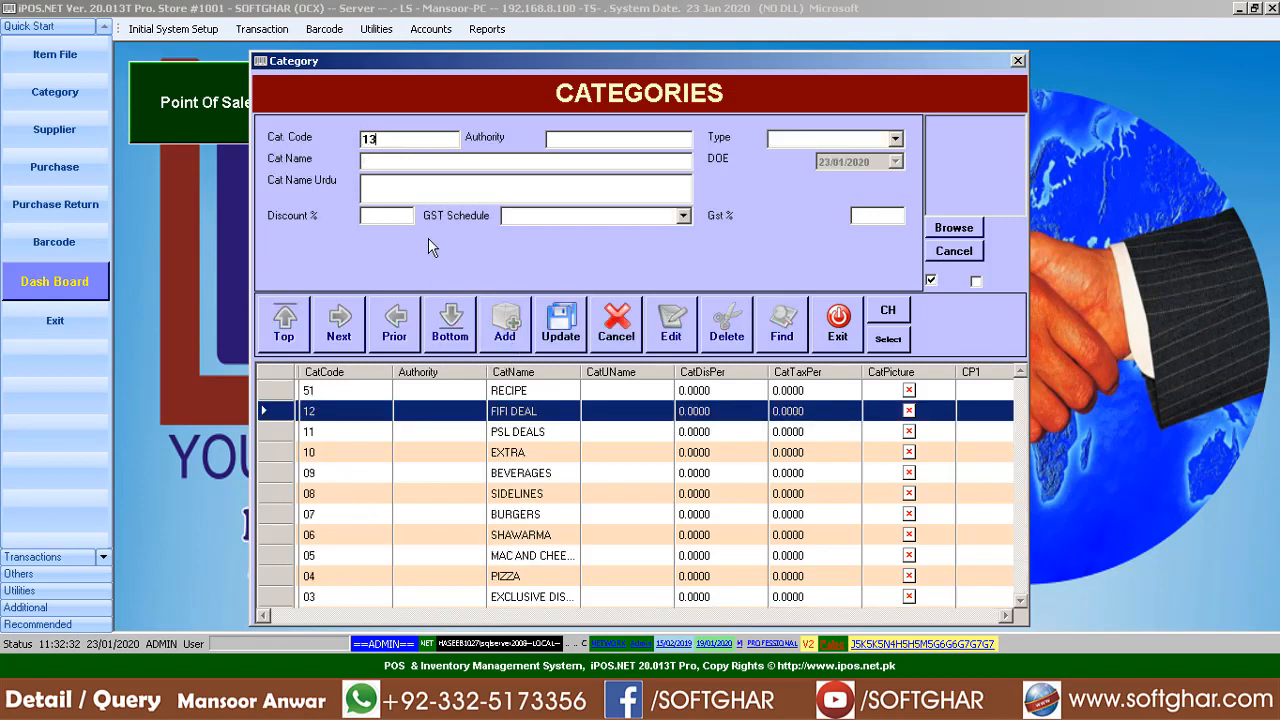
pyautogui.press('Return')
pyautogui.write('2020 DEAL')
pyautogui.moveTo(426, 161); pyautogui.dragTo(310, 175)
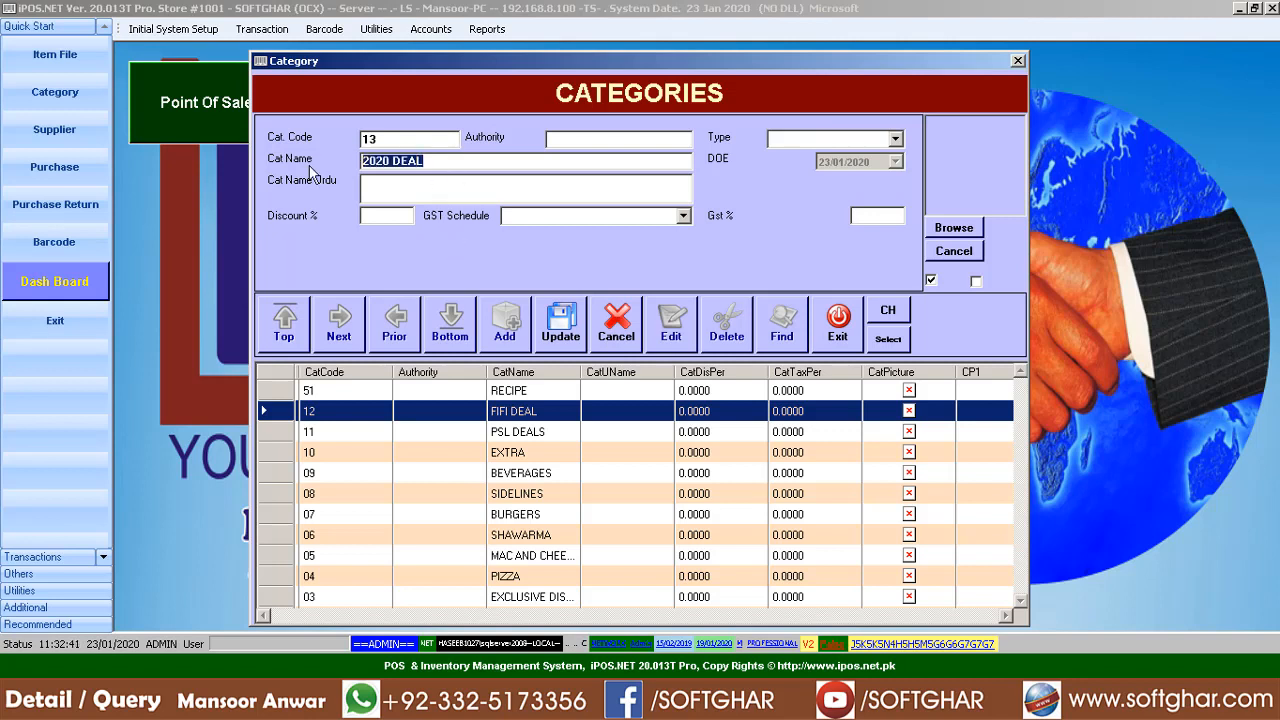
pyautogui.click(568, 337)
pyautogui.click(703, 398)
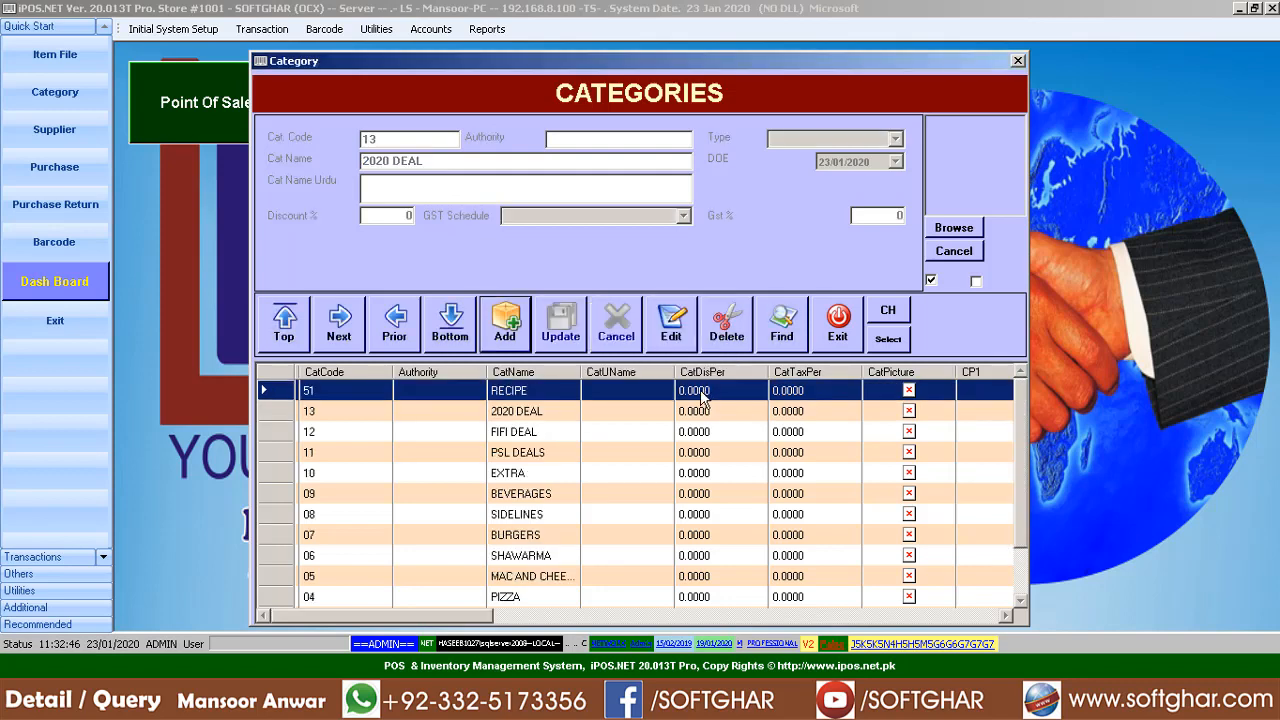
pyautogui.click(856, 330)
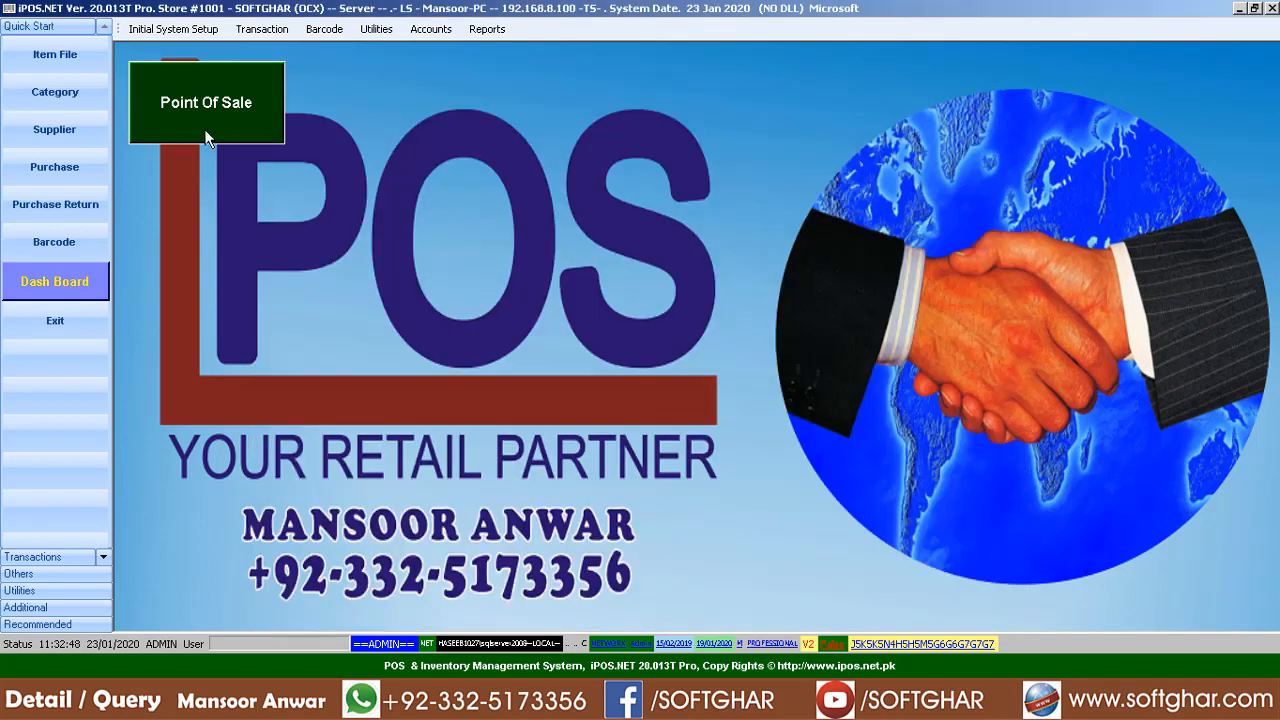
# Step: Open the item file and select the DELIVERY FEE menu item with code 3602, just before the recipe items
pyautogui.click(55, 62)
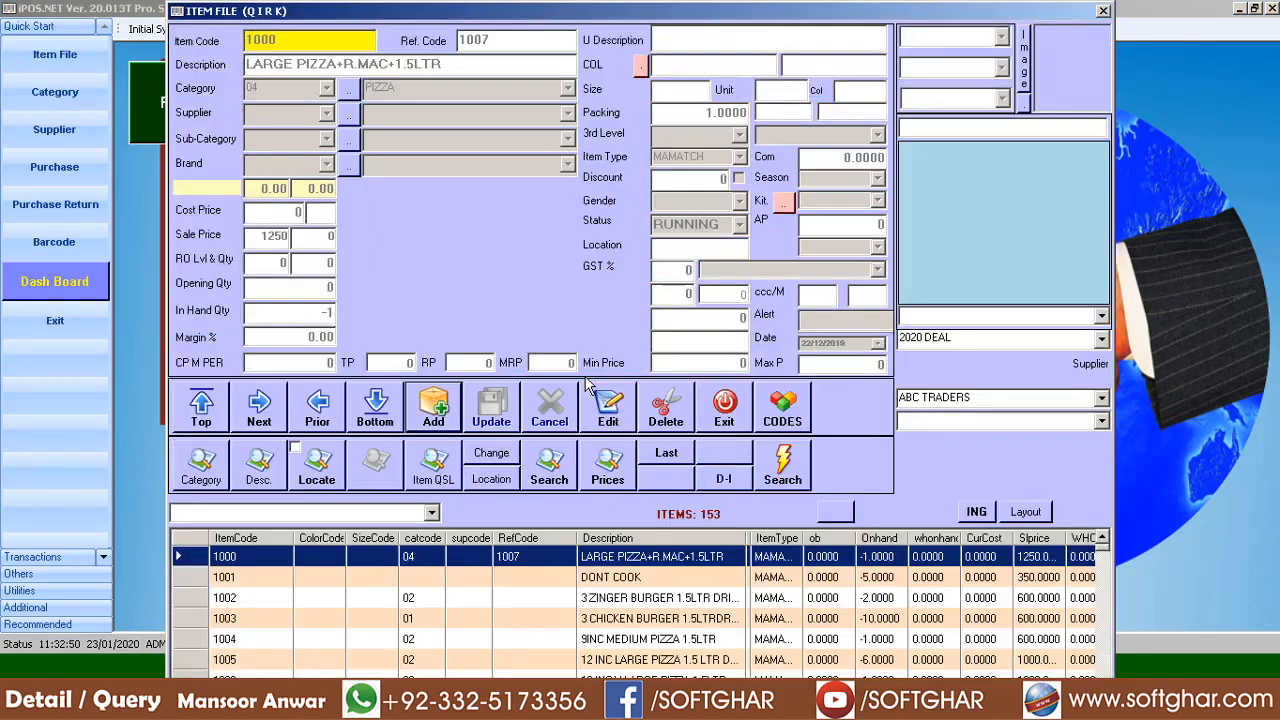
pyautogui.click(248, 598)
pyautogui.scroll(-9, 297, 630)
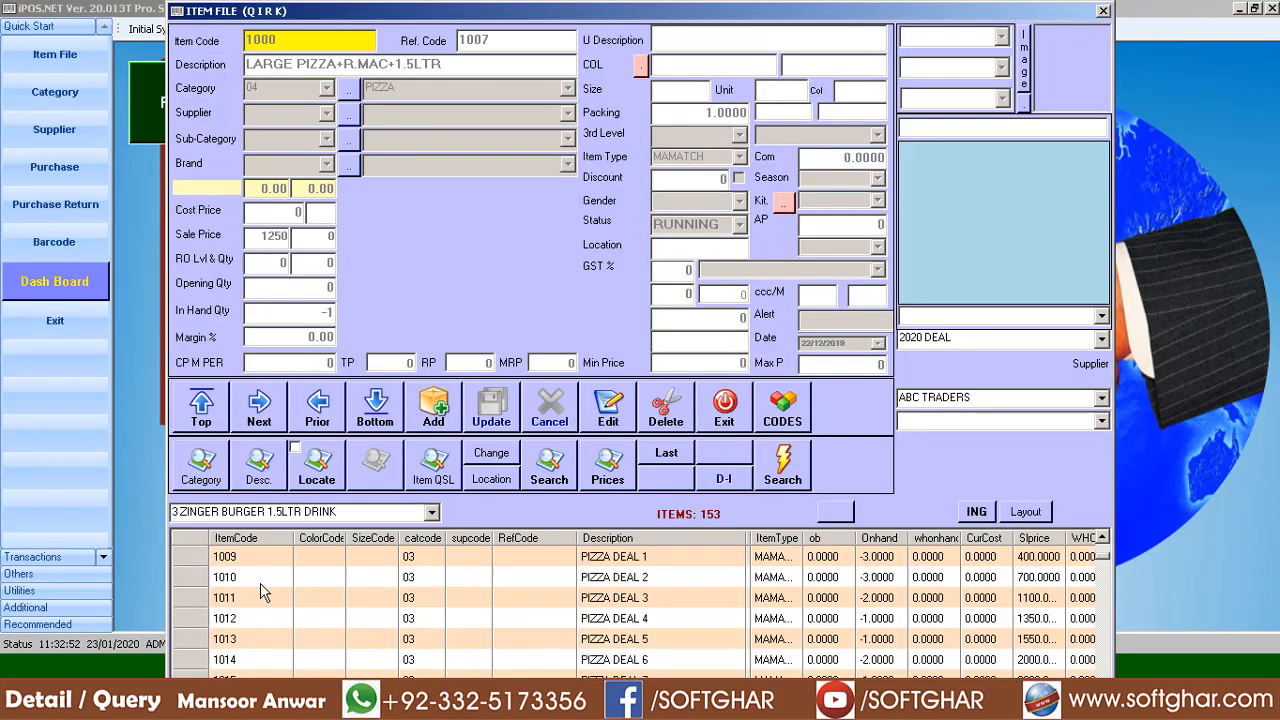
pyautogui.scroll(-20, 299, 632)
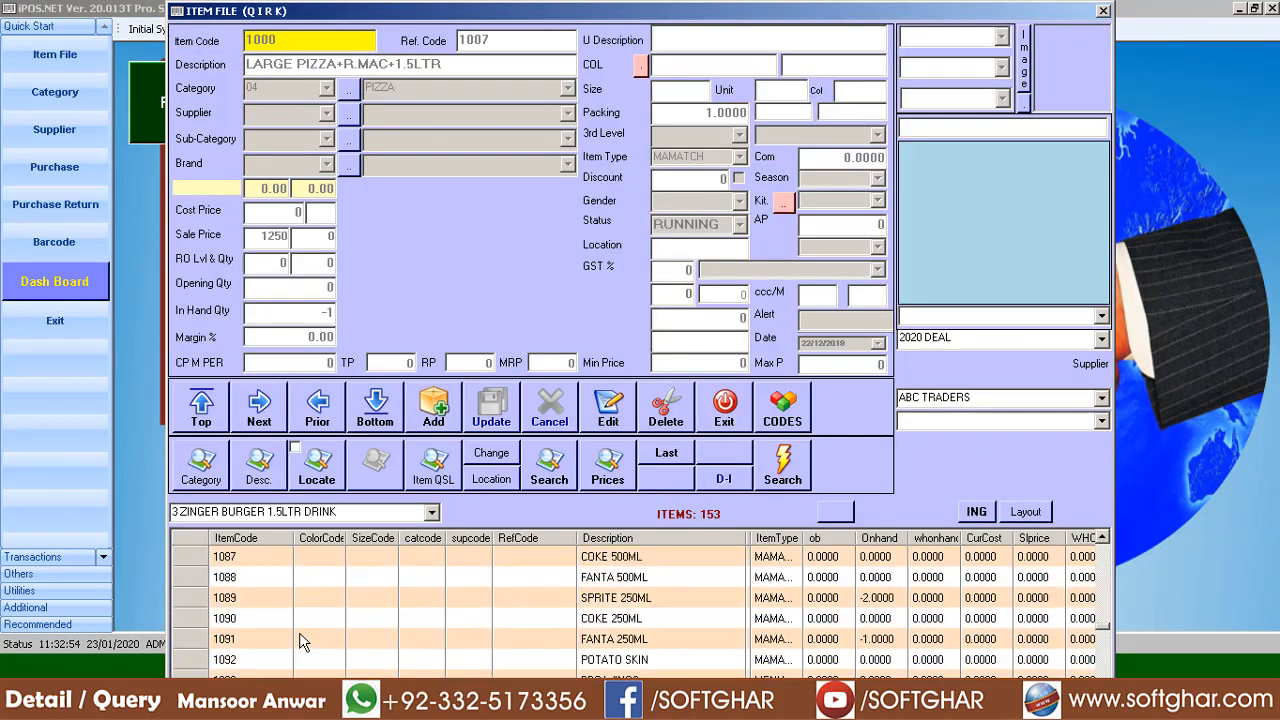
pyautogui.scroll(-10, 370, 655)
pyautogui.scroll(2, 280, 660)
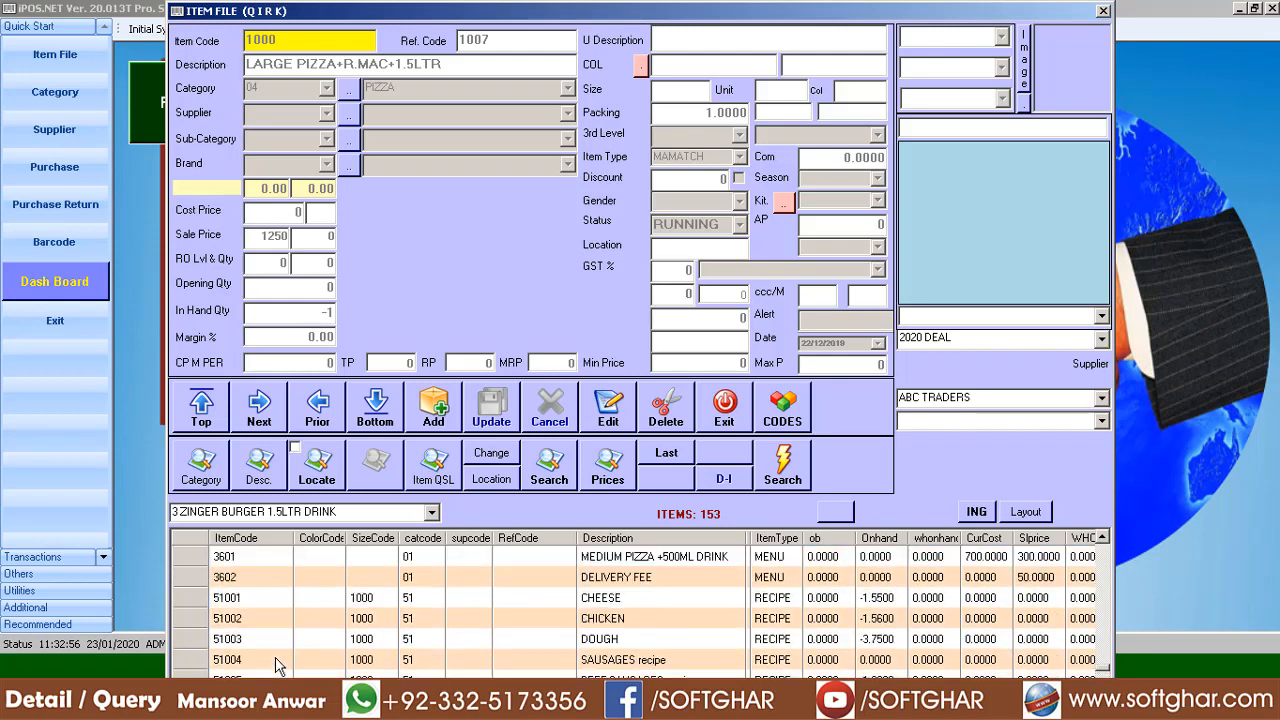
pyautogui.click(238, 604)
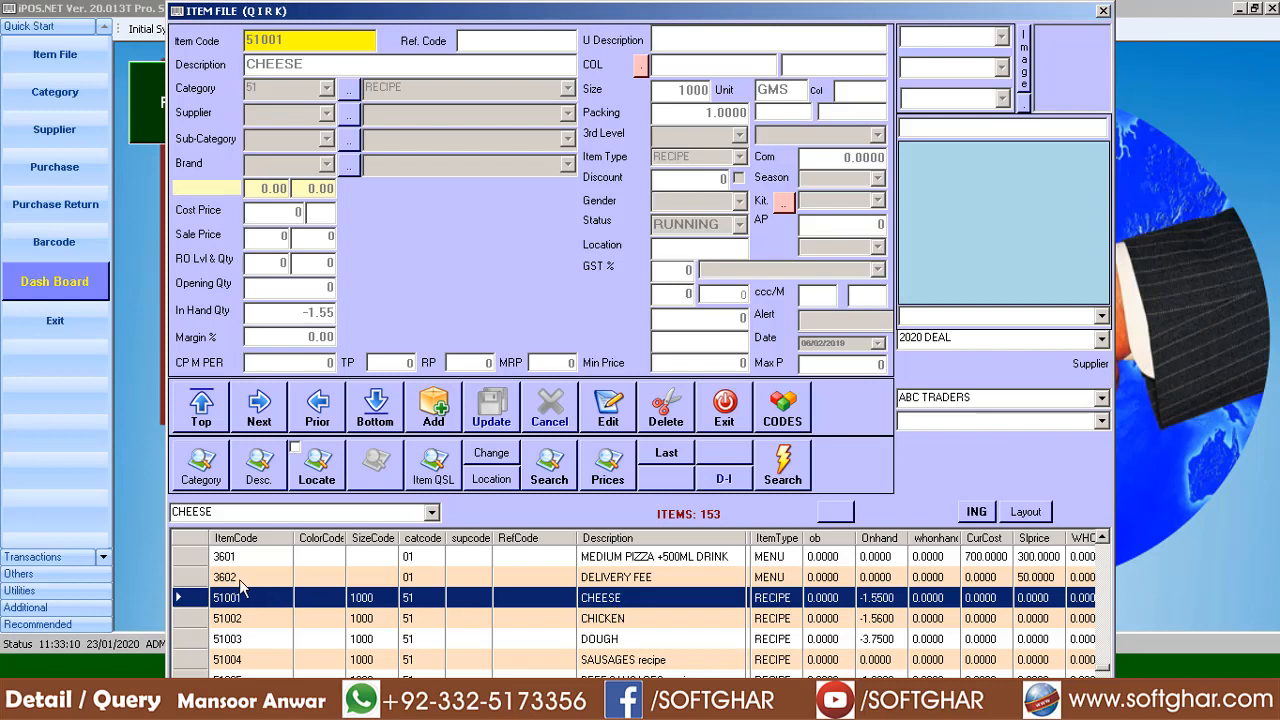
pyautogui.click(240, 584)
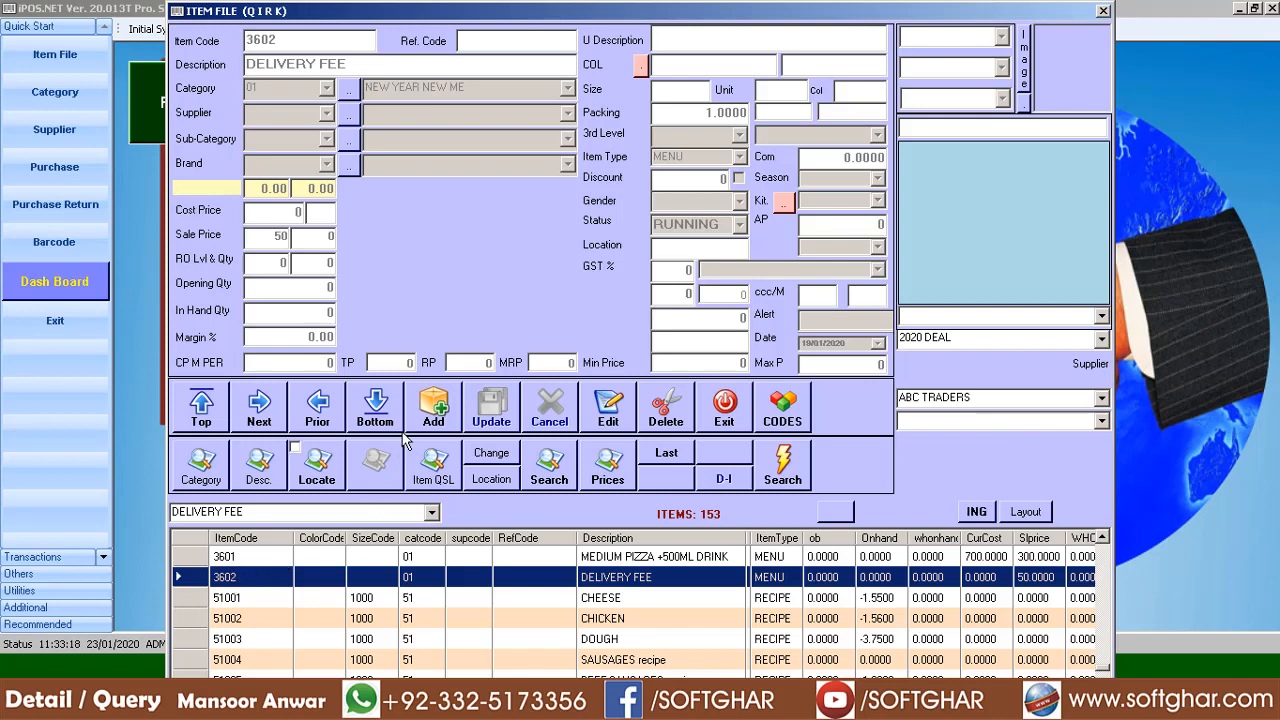
# Step: Start a new item record after 3602 and enter the description GARLIC PIZZA MEDIUM
pyautogui.click(434, 412)
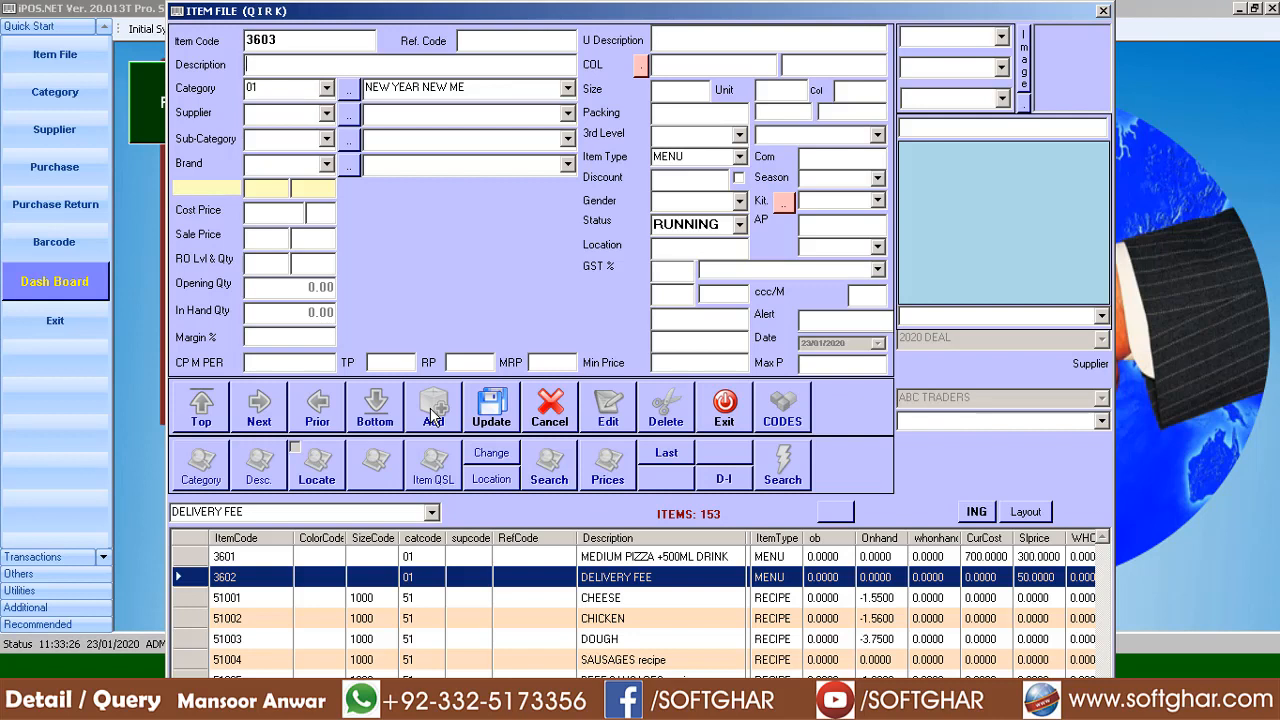
pyautogui.write('GARLIC PIZZA MEDIA')
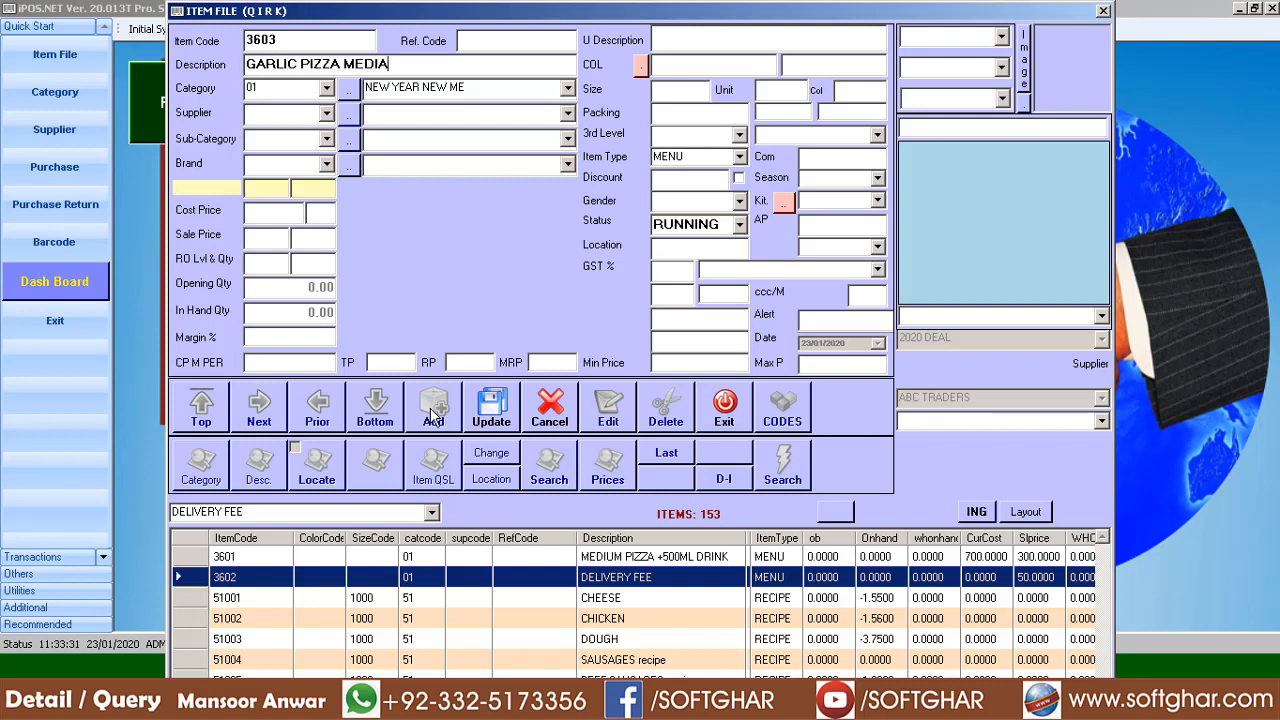
pyautogui.press('BackSpace')
pyautogui.write('UM')
# Step: Assign the new item to category 13, 2020 DEAL, and extend its description to GARLIC PIZZA MEDIUM 2020
pyautogui.click(327, 88)
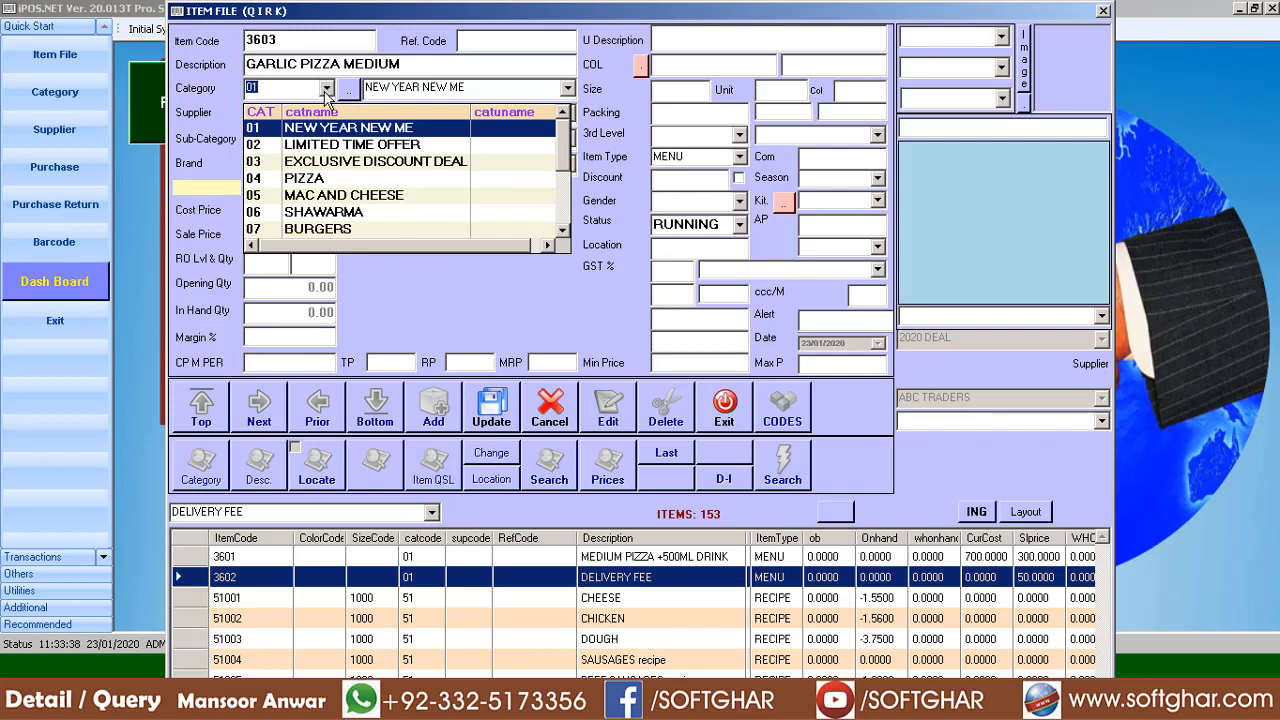
pyautogui.scroll(-3, 360, 195)
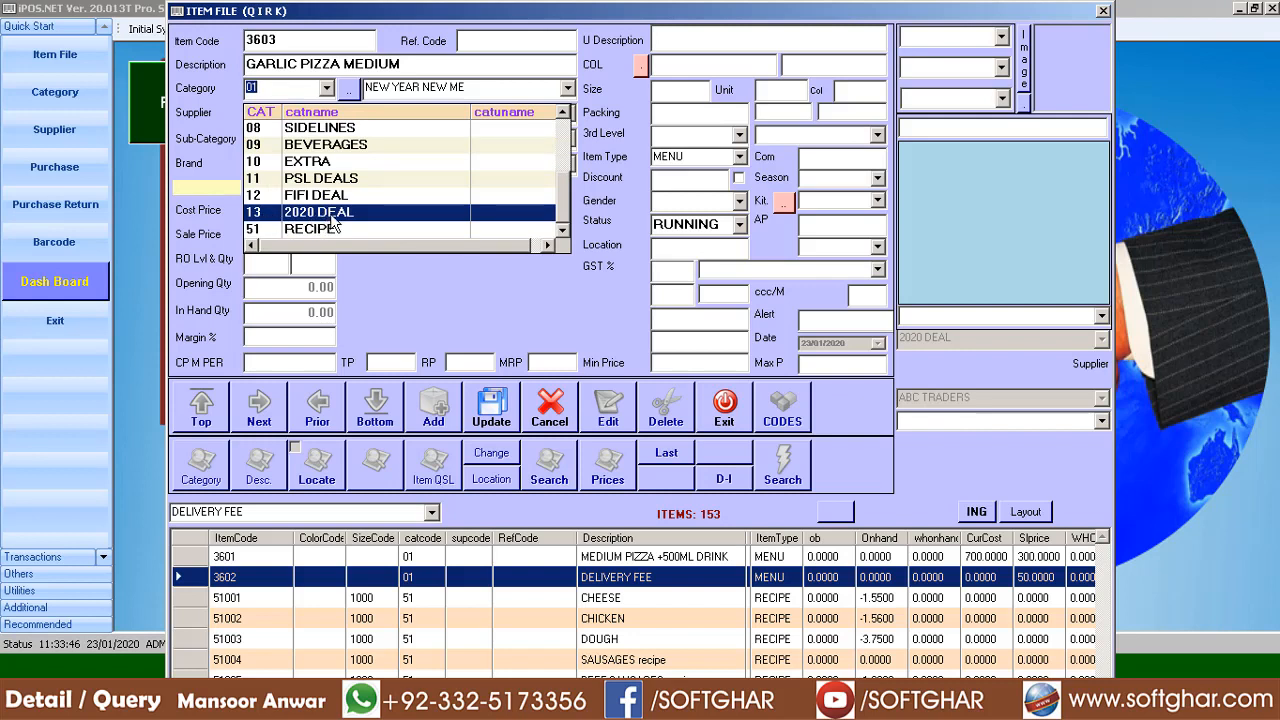
pyautogui.click(335, 216)
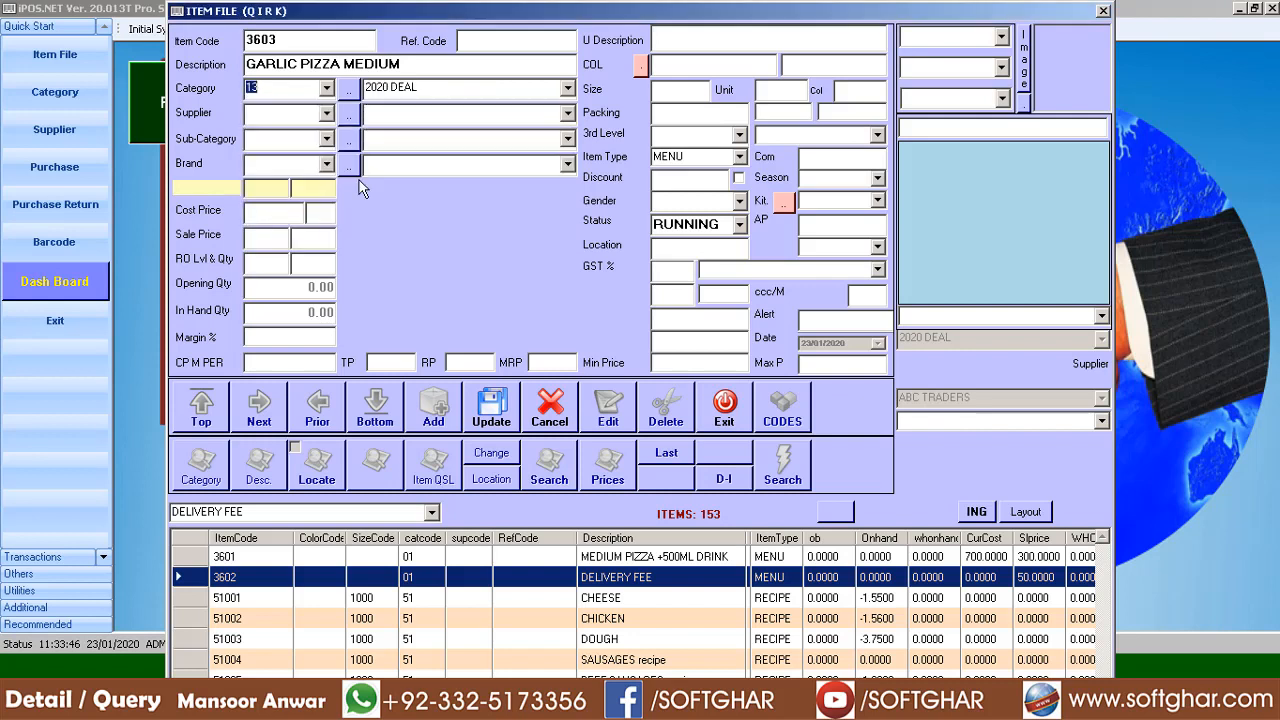
pyautogui.click(418, 65)
pyautogui.write('2020')
pyautogui.moveTo(440, 64); pyautogui.dragTo(237, 64)
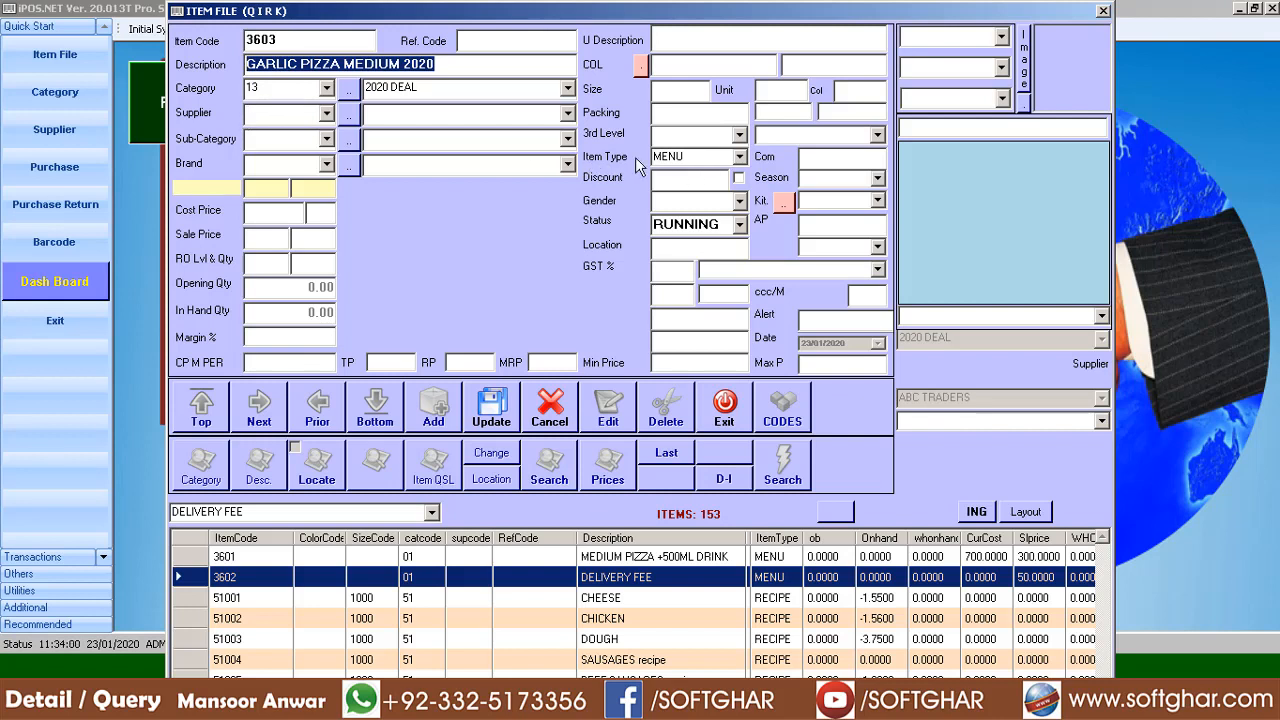
# Step: Set the item type to MENU and the sale price to 650, and save the new item record
pyautogui.click(740, 157)
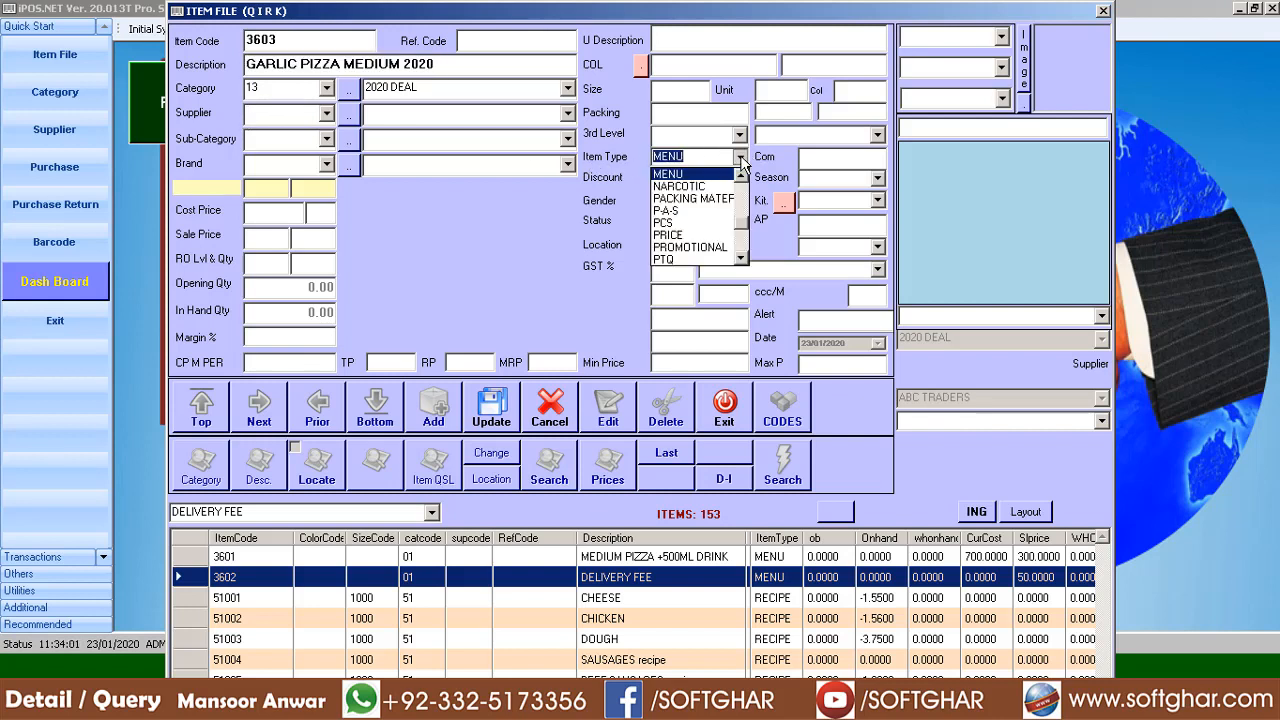
pyautogui.click(676, 177)
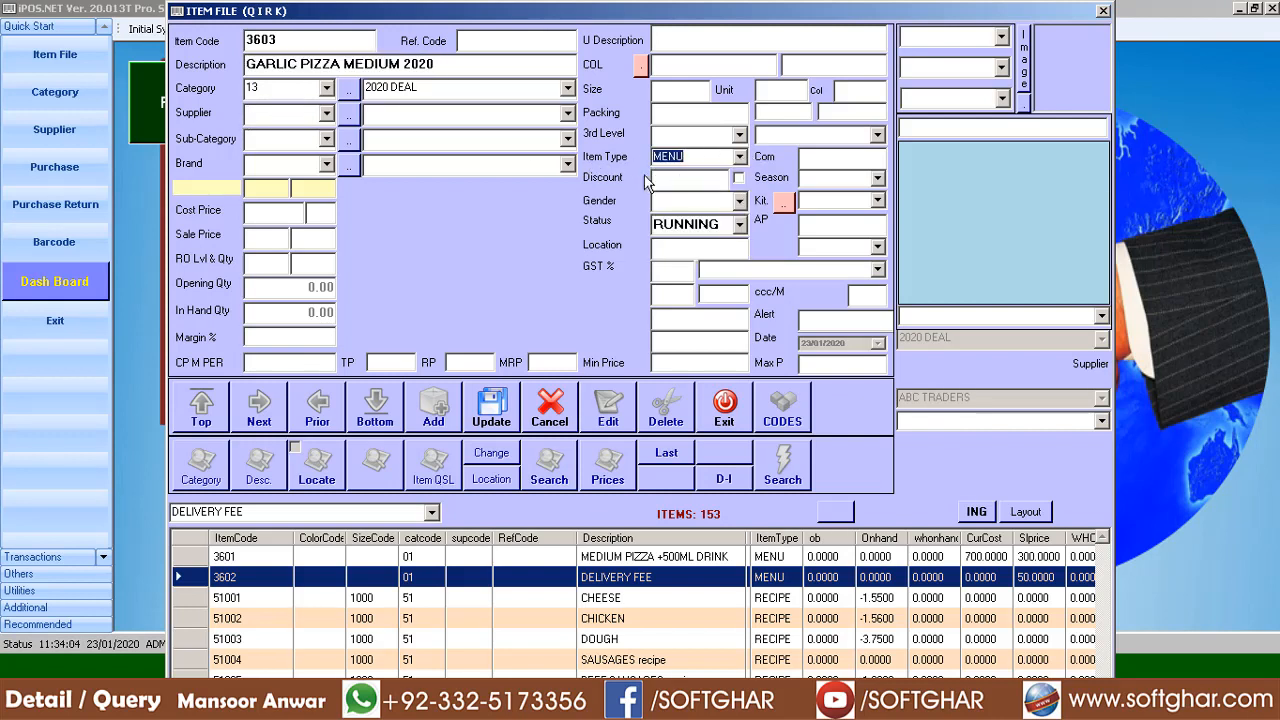
pyautogui.click(272, 238)
pyautogui.click(264, 39)
pyautogui.click(271, 63)
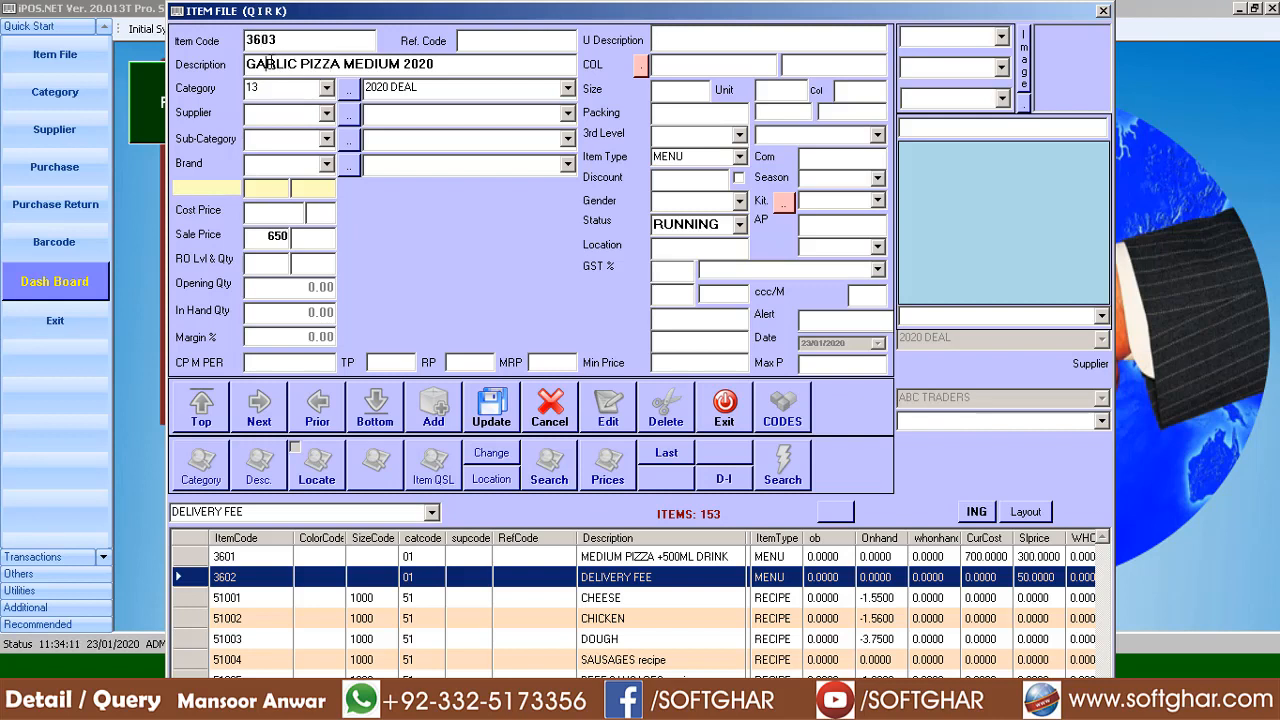
pyautogui.click(283, 85)
pyautogui.click(494, 410)
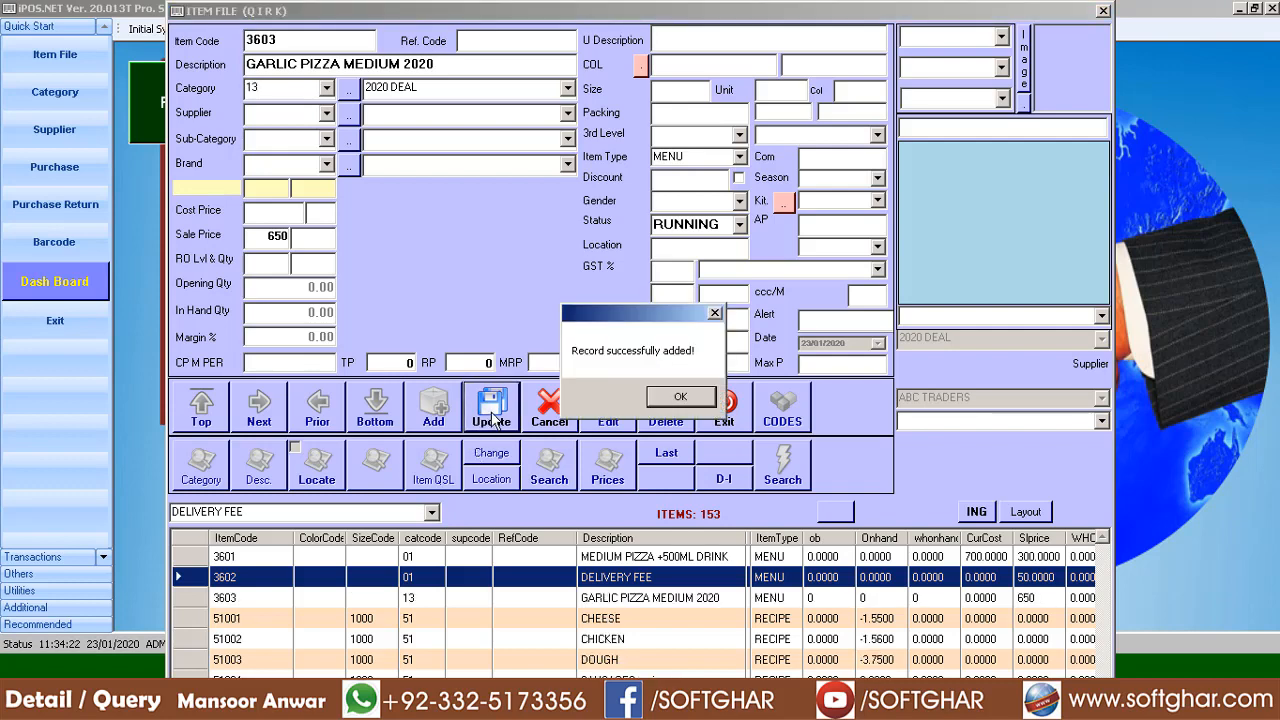
pyautogui.click(684, 398)
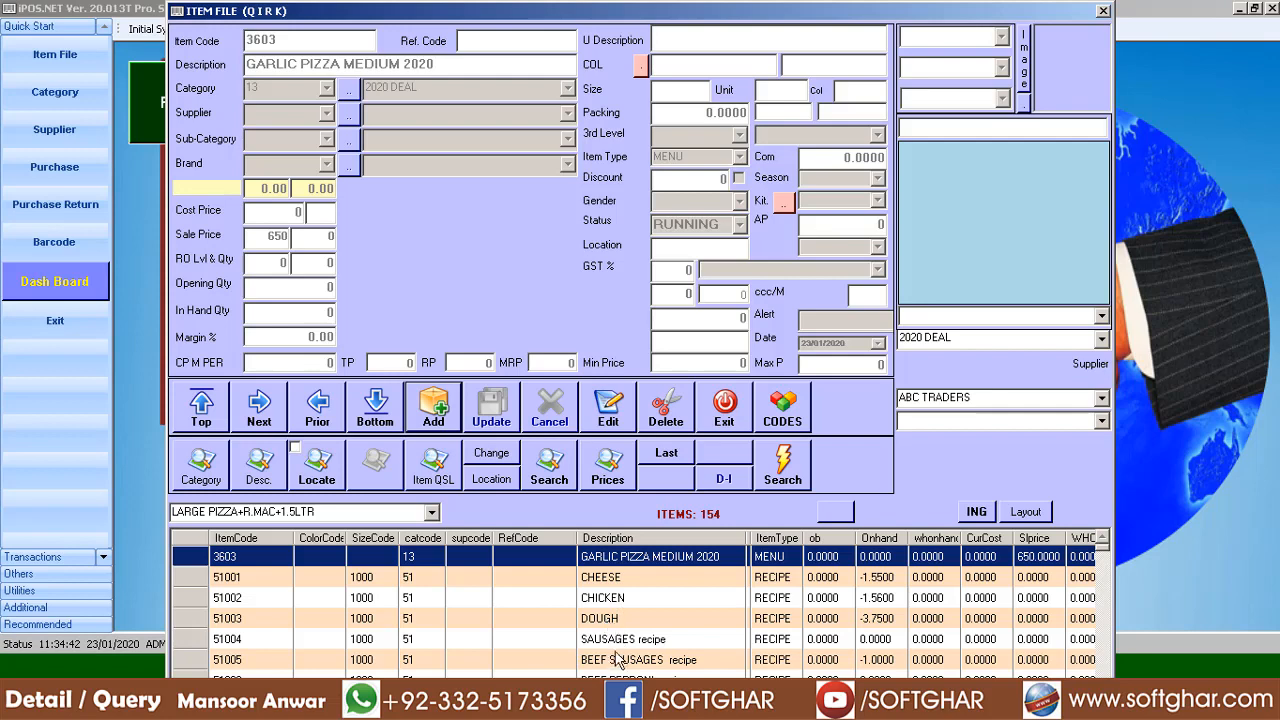
# Step: Find the items belonging to category 51 and sort the list by item code in ascending order
pyautogui.click(228, 580)
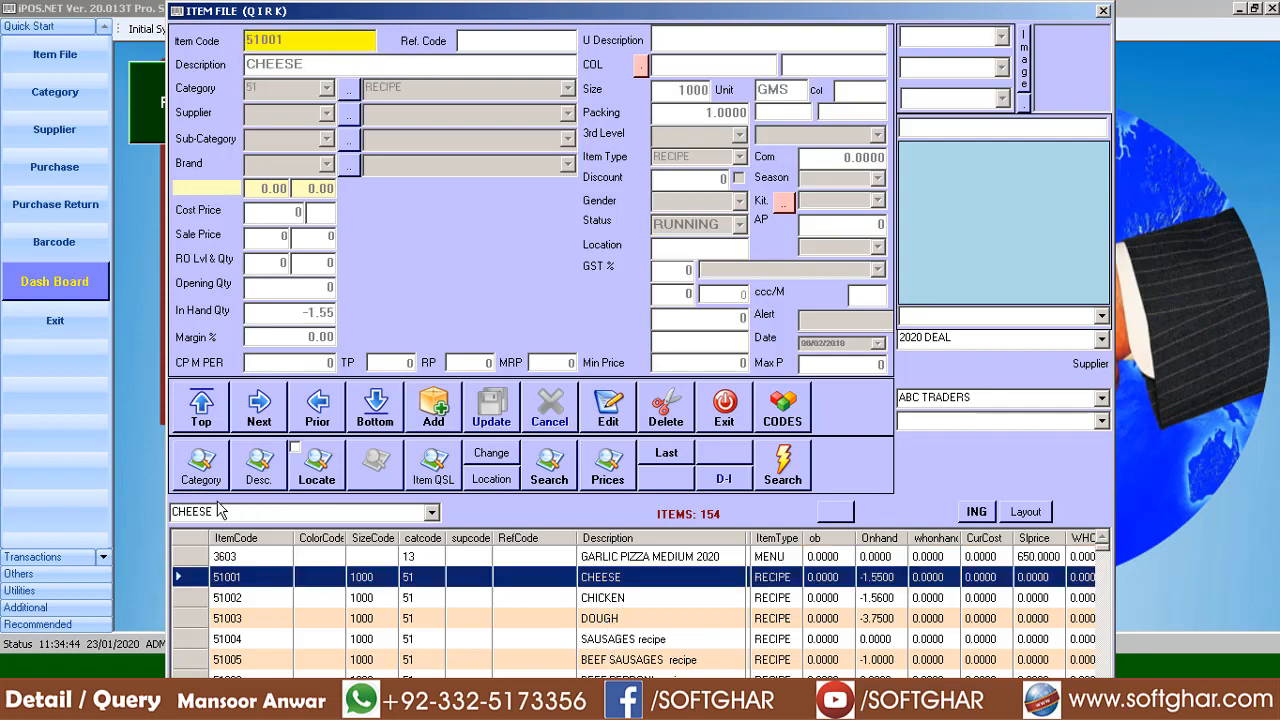
pyautogui.click(203, 468)
pyautogui.write('51')
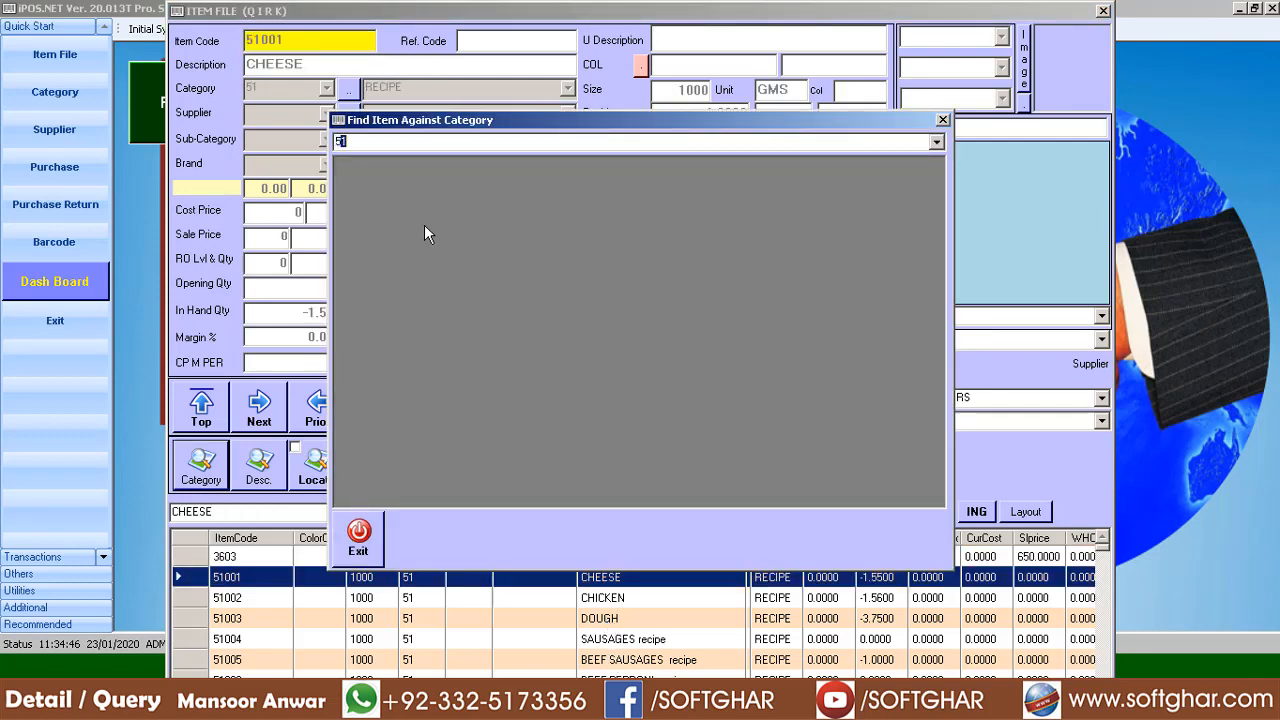
pyautogui.press('Return')
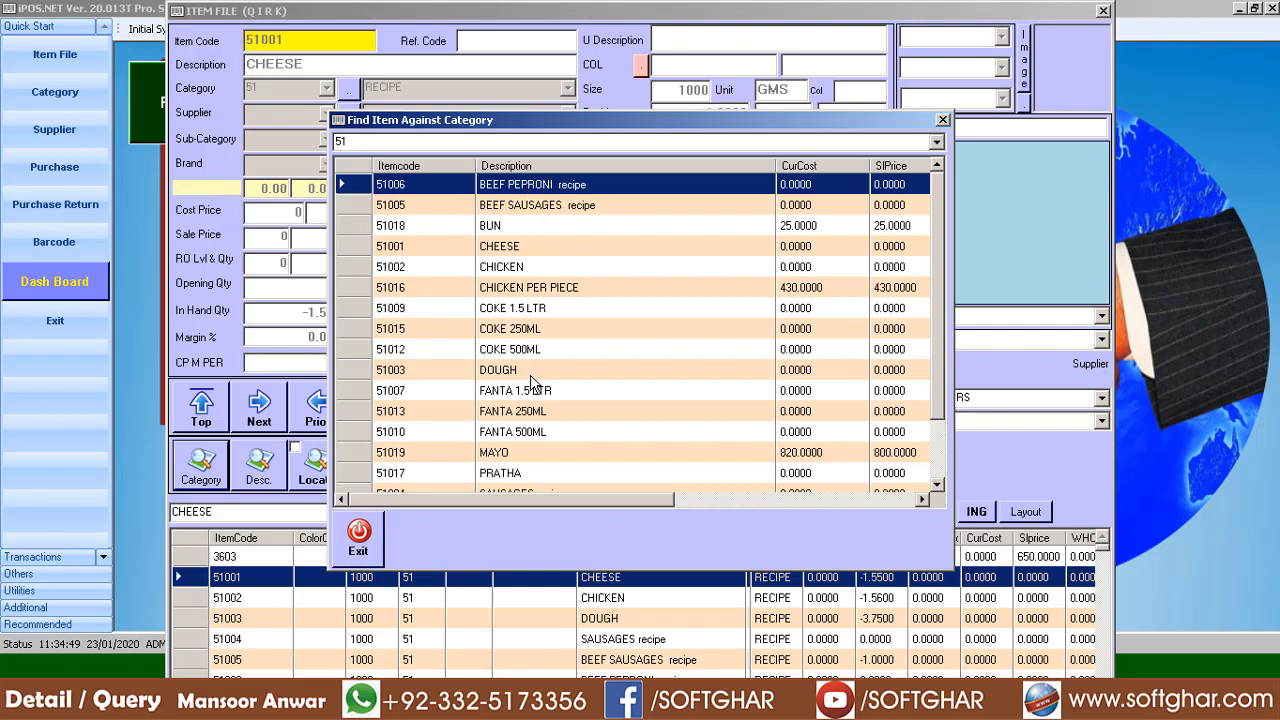
pyautogui.click(402, 166)
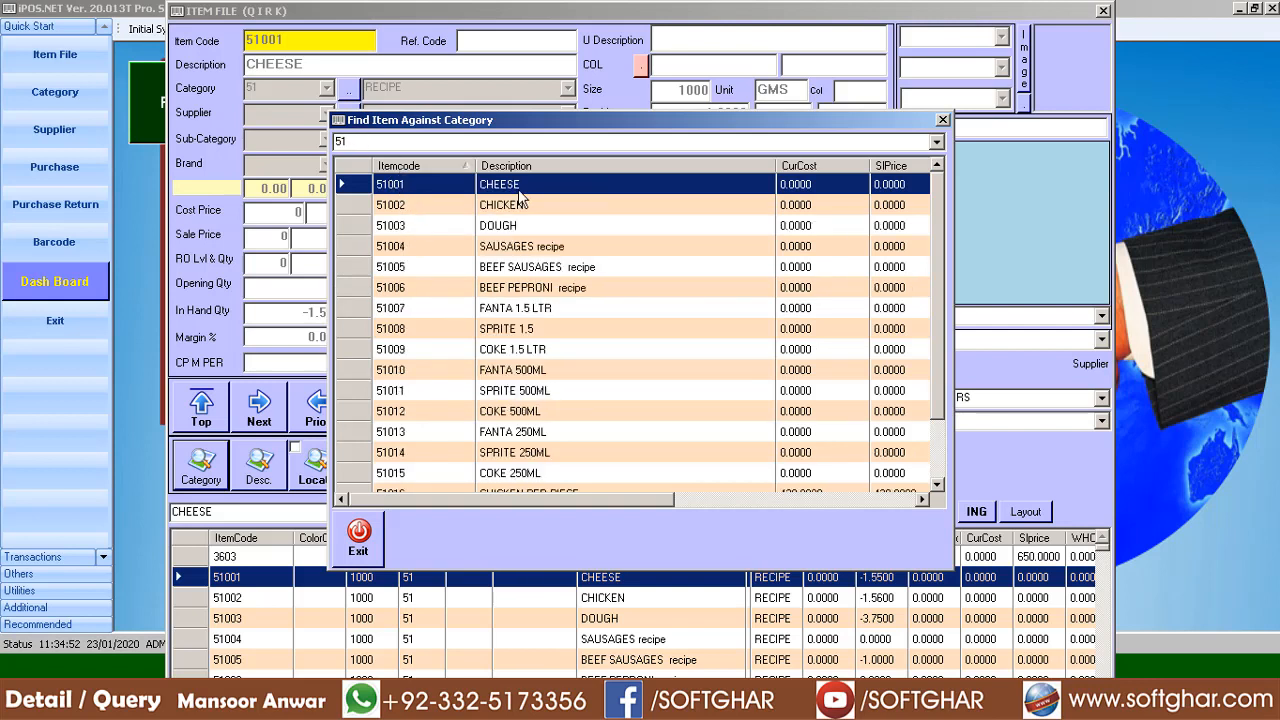
# Step: Examine the recipe ingredients listed under category 51, from the cheese and meat items to the drinks, bun and mayo
pyautogui.click(513, 207)
pyautogui.click(514, 249)
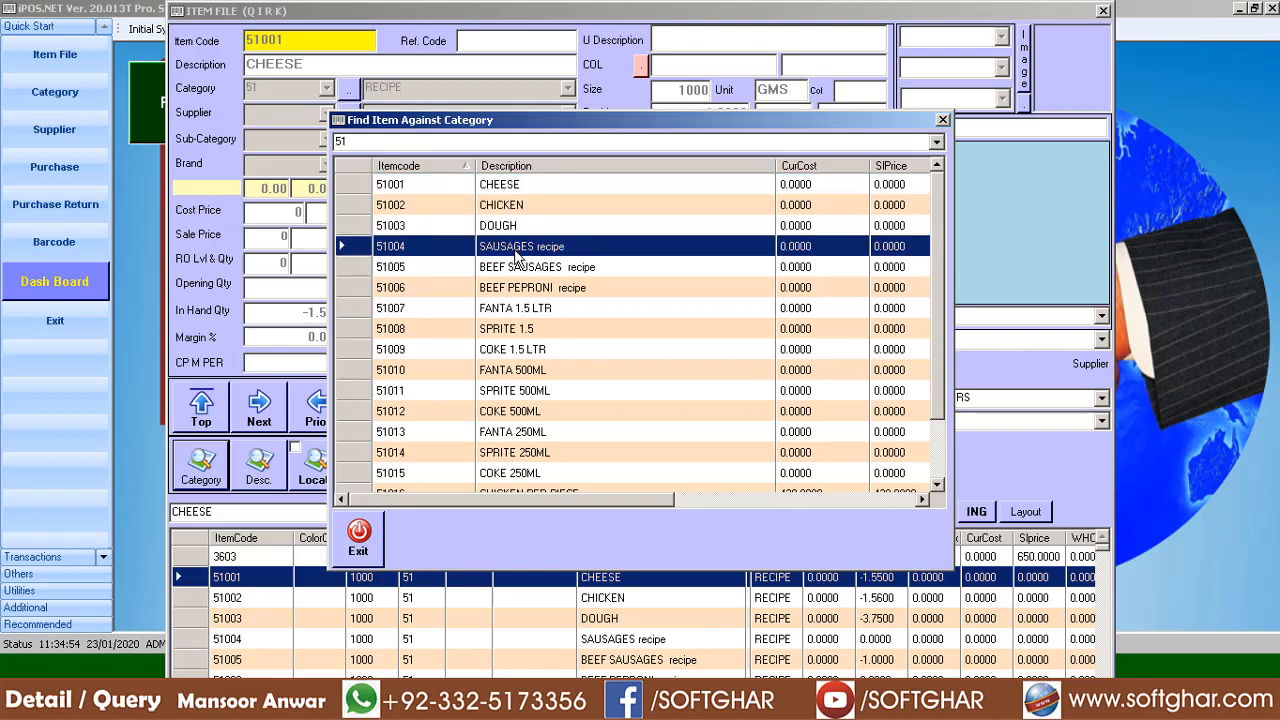
pyautogui.click(521, 272)
pyautogui.scroll(-2, 538, 340)
pyautogui.click(508, 475)
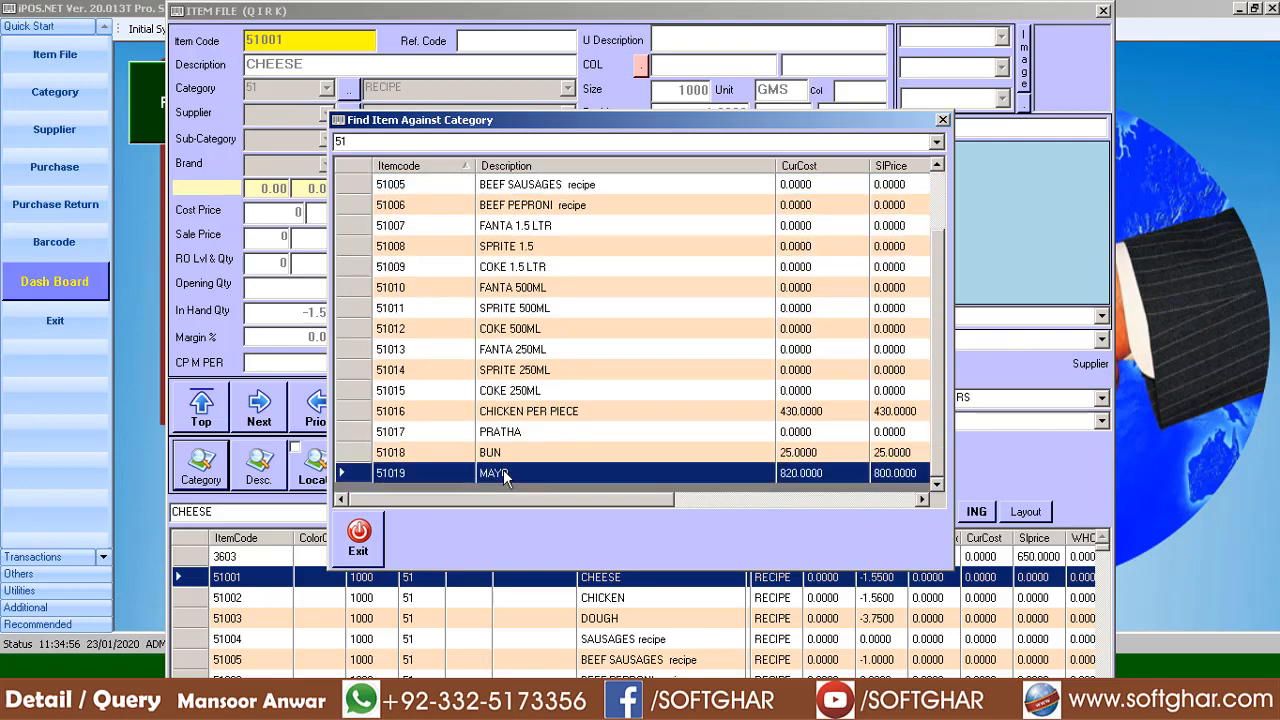
pyautogui.click(506, 455)
pyautogui.click(522, 392)
pyautogui.click(522, 352)
pyautogui.click(518, 275)
pyautogui.scroll(2, 518, 275)
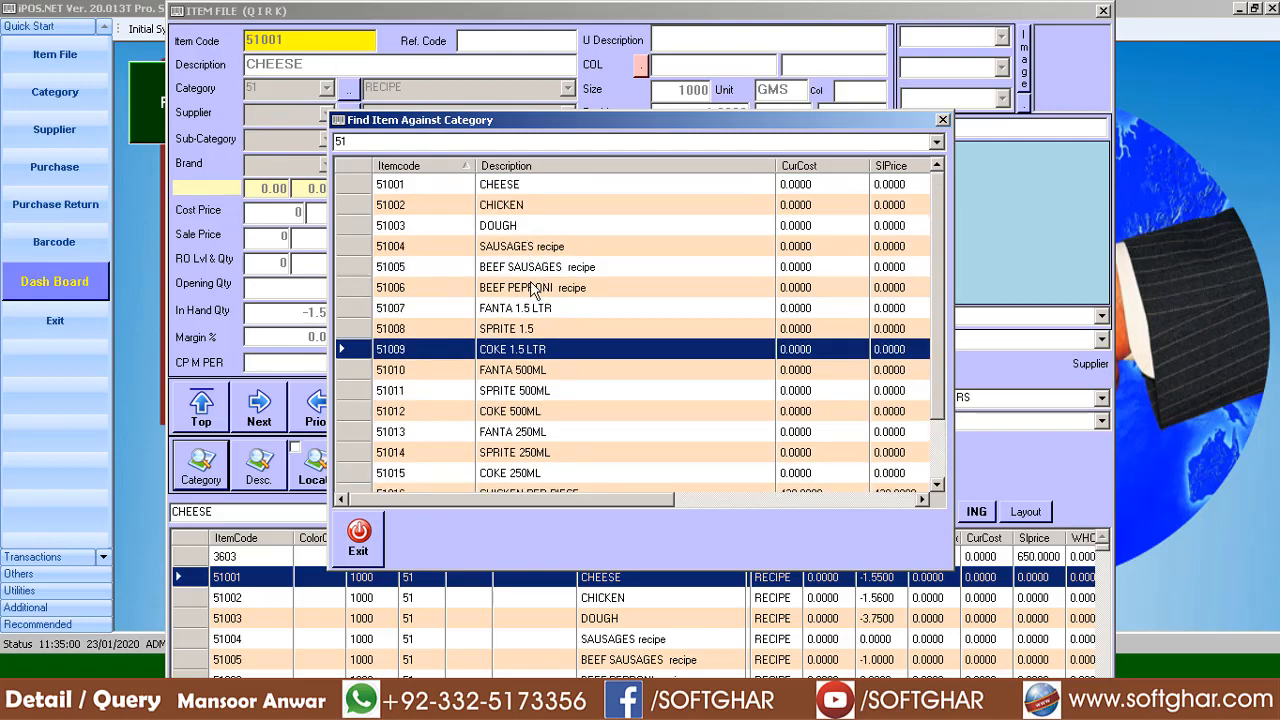
pyautogui.scroll(-2, 540, 405)
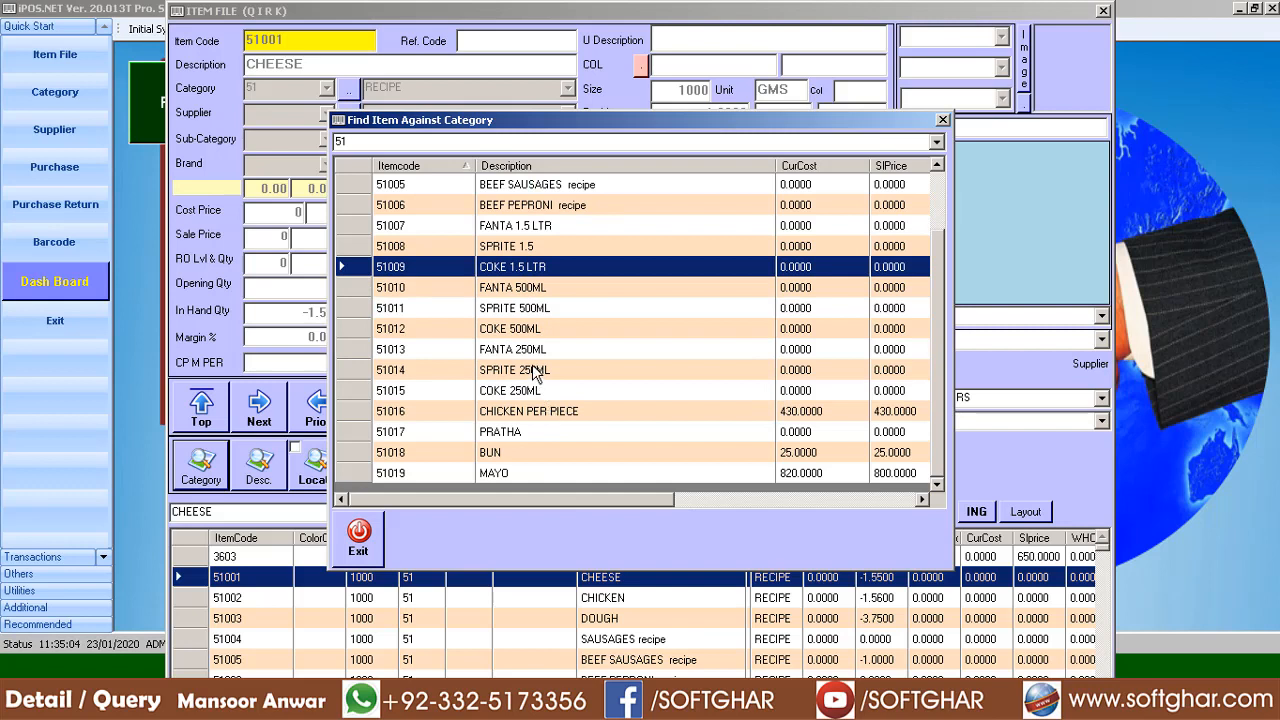
# Step: Select the MAYO item and sort the category 51 list by item code in descending order
pyautogui.click(370, 545)
pyautogui.click(466, 478)
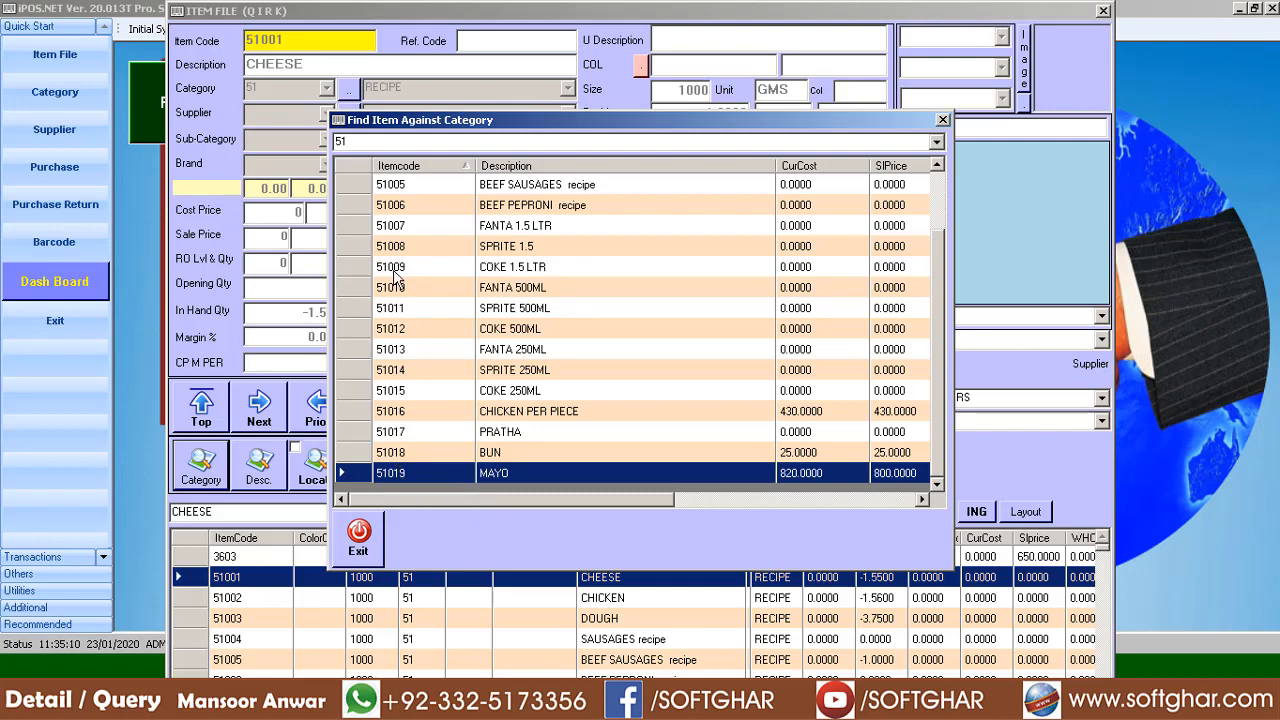
pyautogui.scroll(2, 425, 262)
pyautogui.click(433, 167)
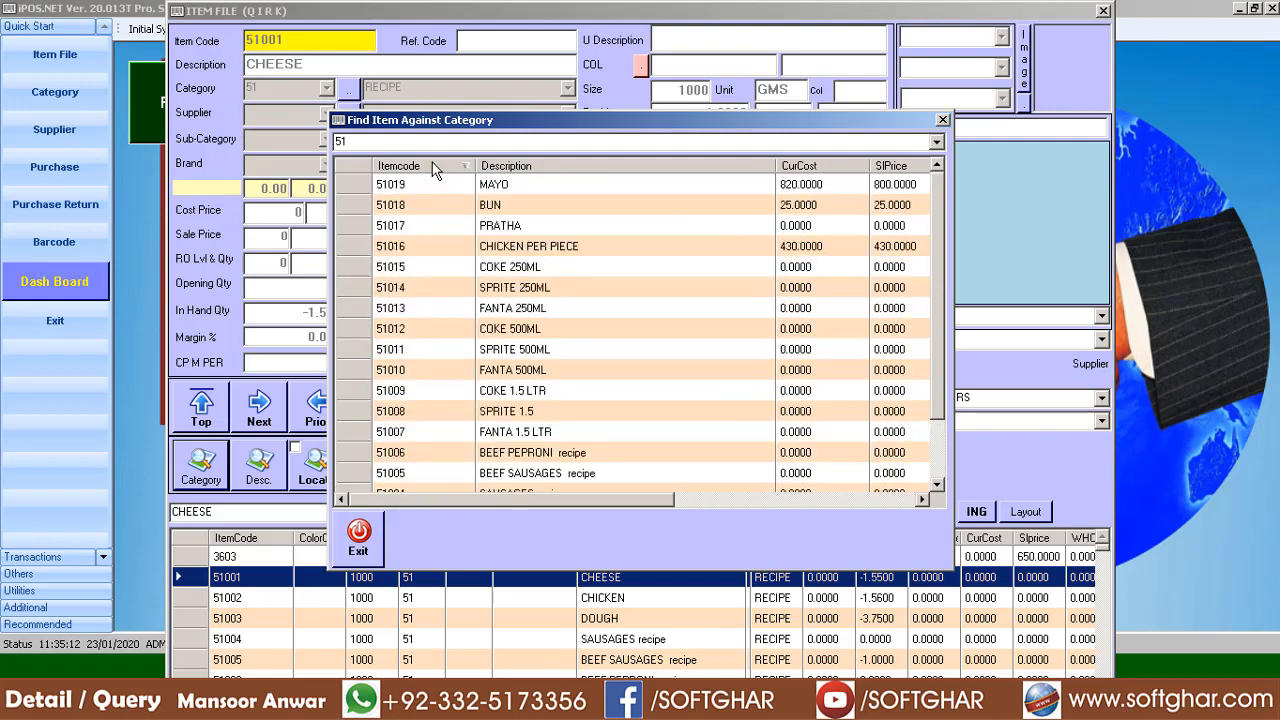
# Step: Sort the category 51 items by item code in ascending order and return to the item file with MAYO loaded
pyautogui.click(433, 165)
pyautogui.scroll(-2, 459, 325)
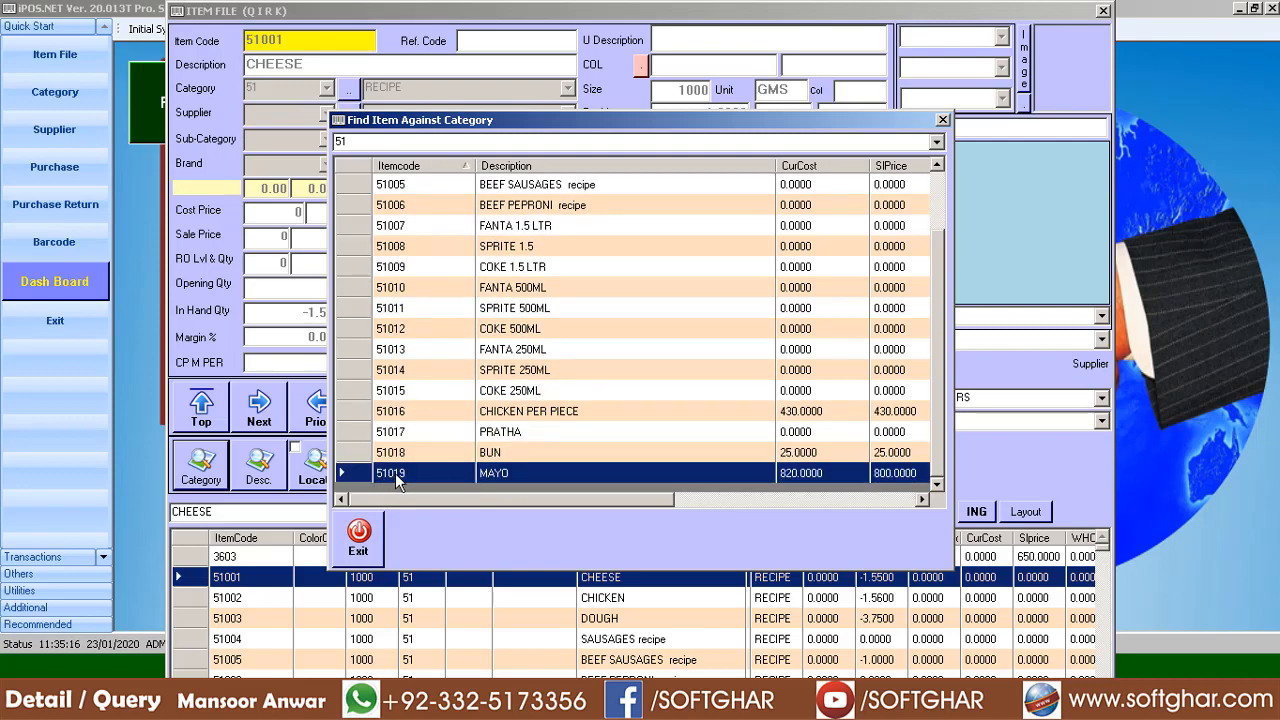
pyautogui.click(360, 537)
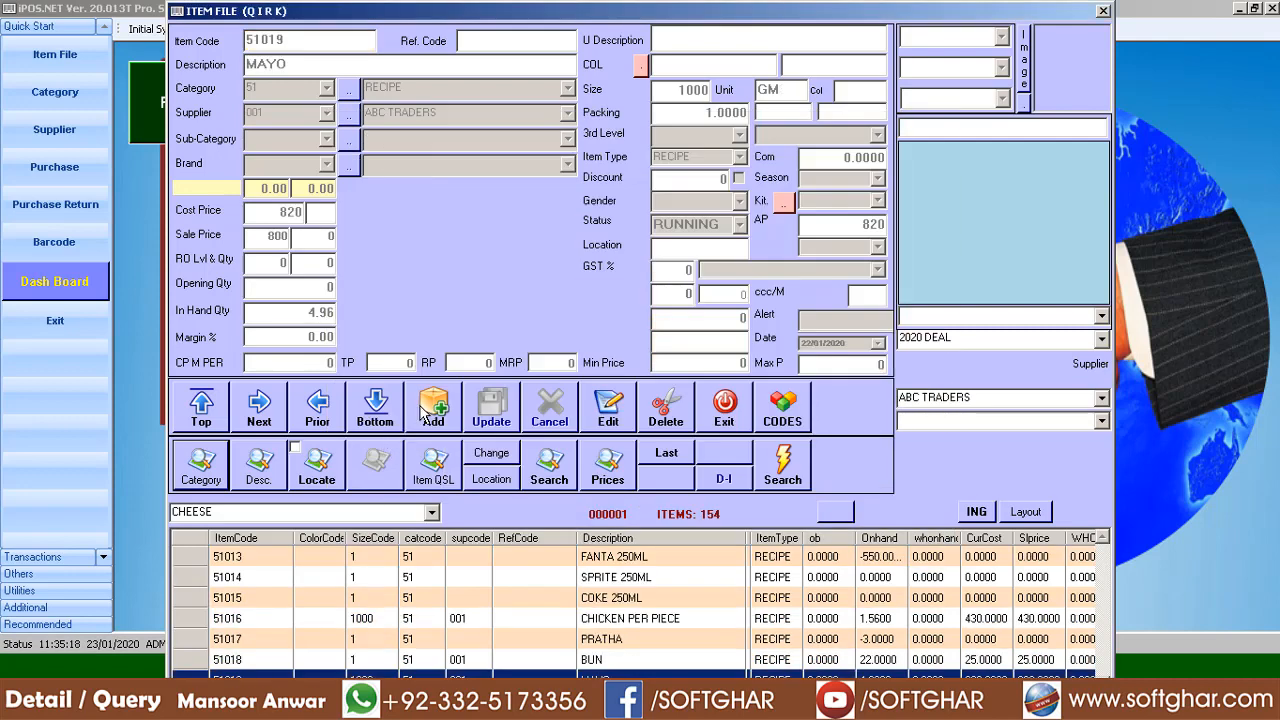
# Step: Start a new item record with code 51020, description GARLIC and category 51 RECIPE
pyautogui.click(433, 408)
pyautogui.write('02')
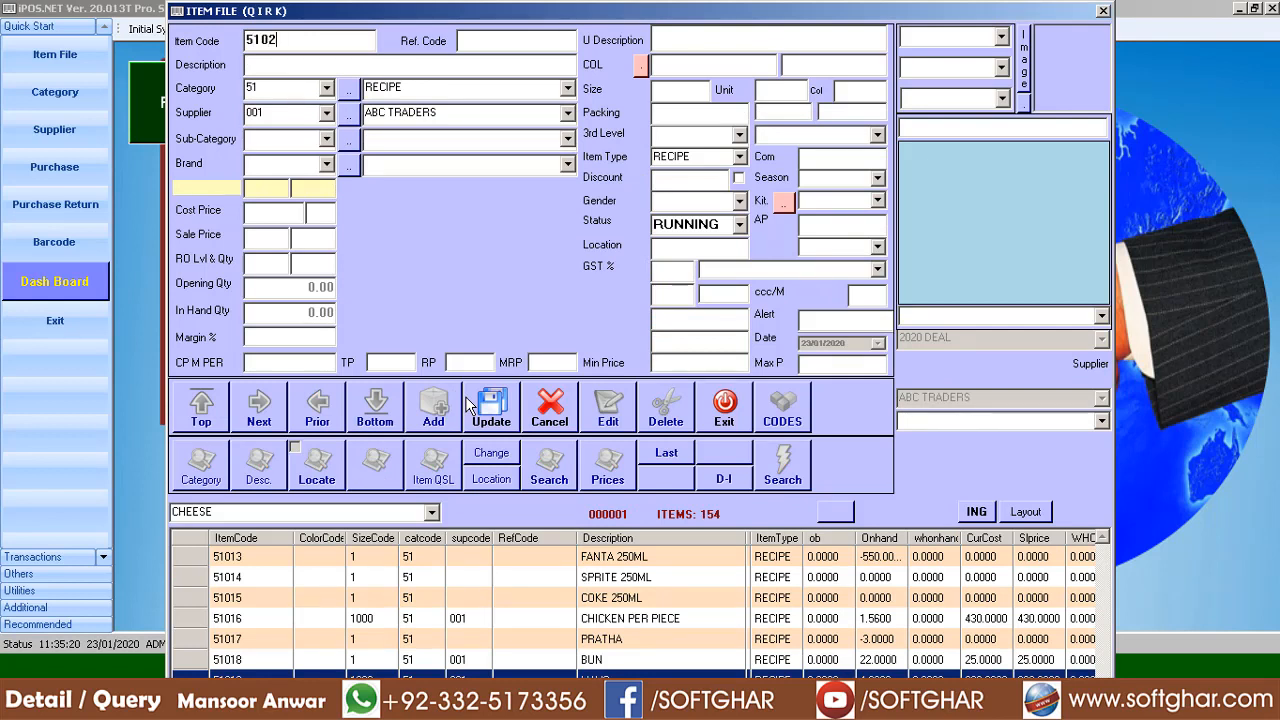
pyautogui.write('0')
pyautogui.write('GAR')
pyautogui.write('LIC')
pyautogui.click(326, 88)
pyautogui.click(310, 229)
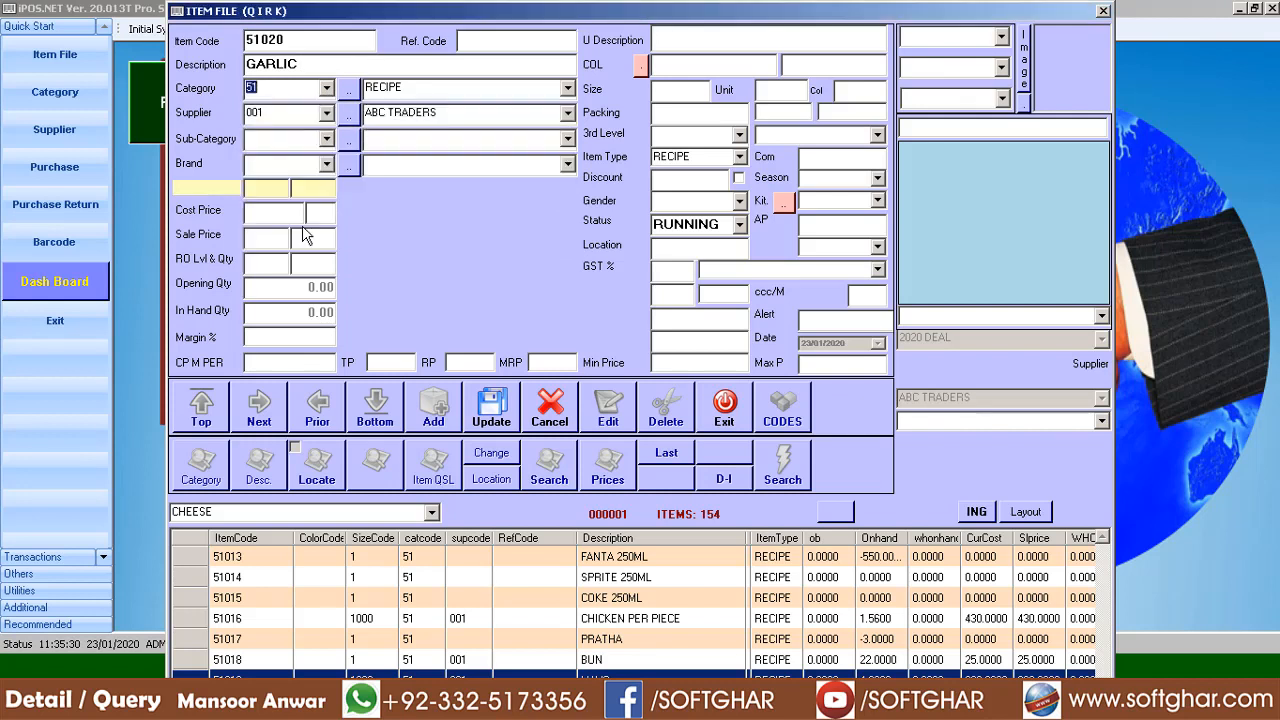
# Step: Set the GARLIC item's size to 1000, unit to GM and packing to 1
pyautogui.click(677, 94)
pyautogui.write('GM')
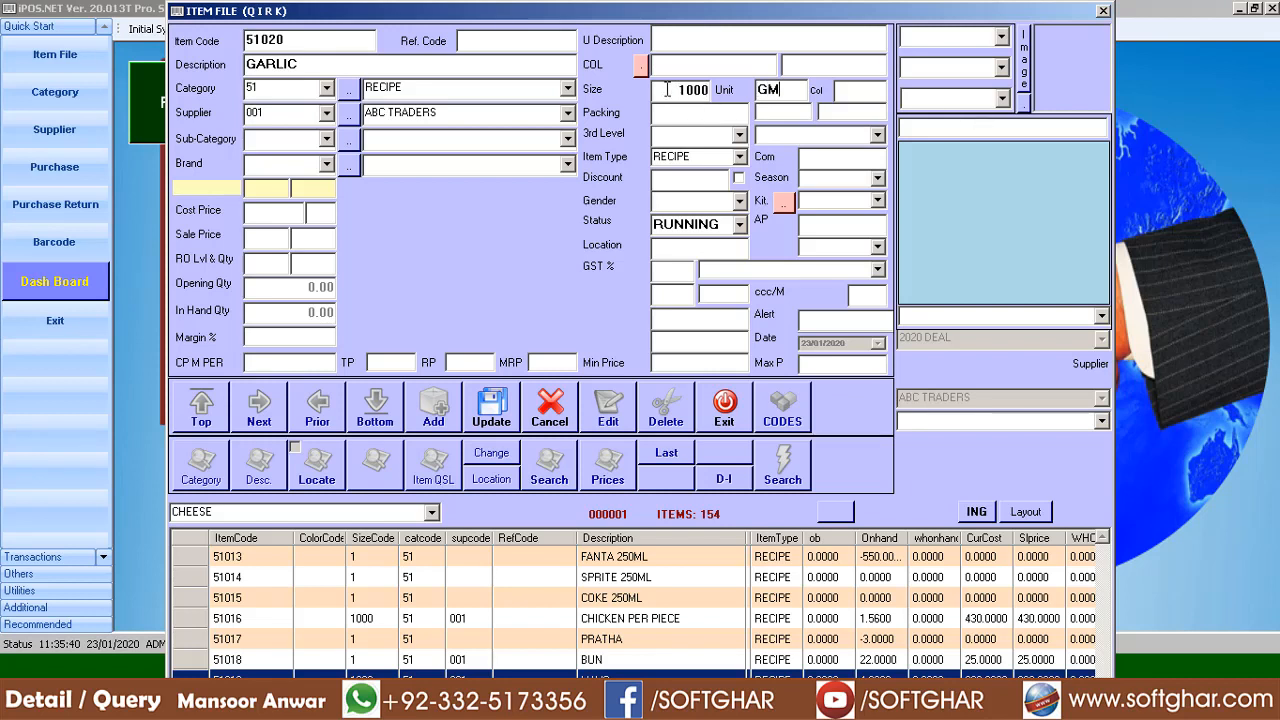
pyautogui.doubleClick(700, 90)
pyautogui.click(713, 113)
# Step: Set the GARLIC item's cost price and sale price to 600 and save the record
pyautogui.click(270, 214)
pyautogui.write('600')
pyautogui.press('Return')
pyautogui.write('600')
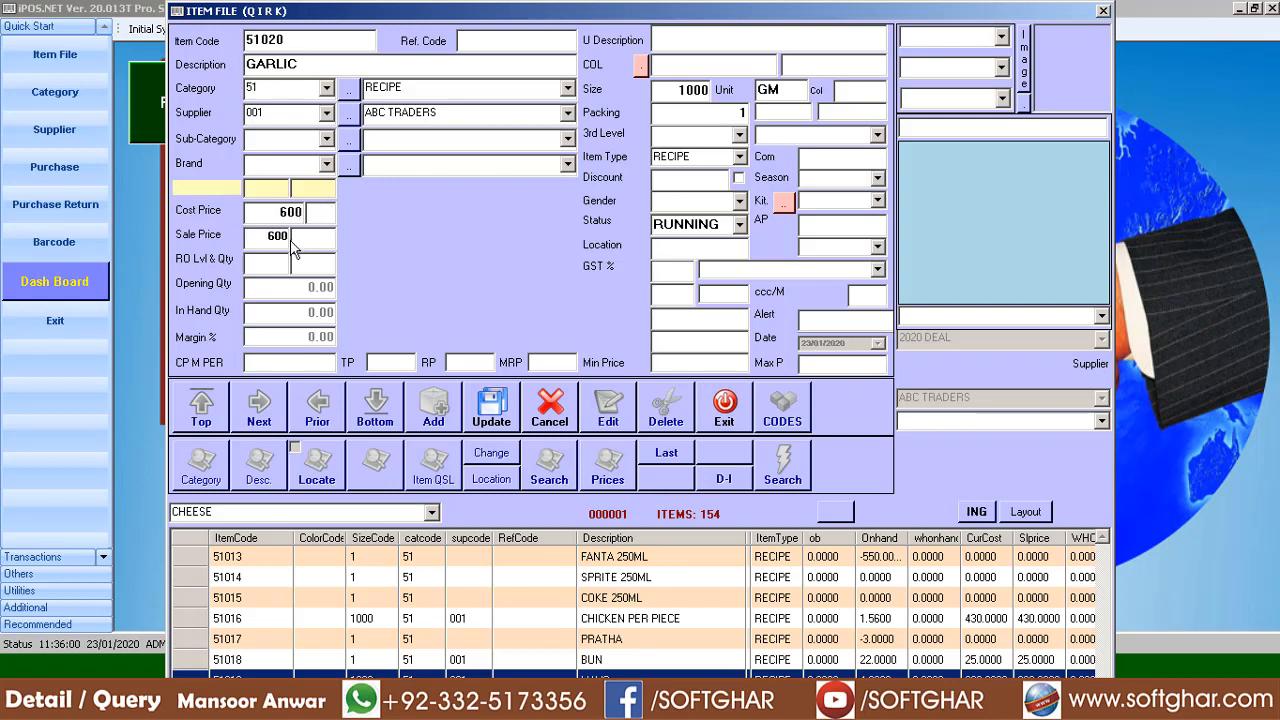
pyautogui.click(491, 408)
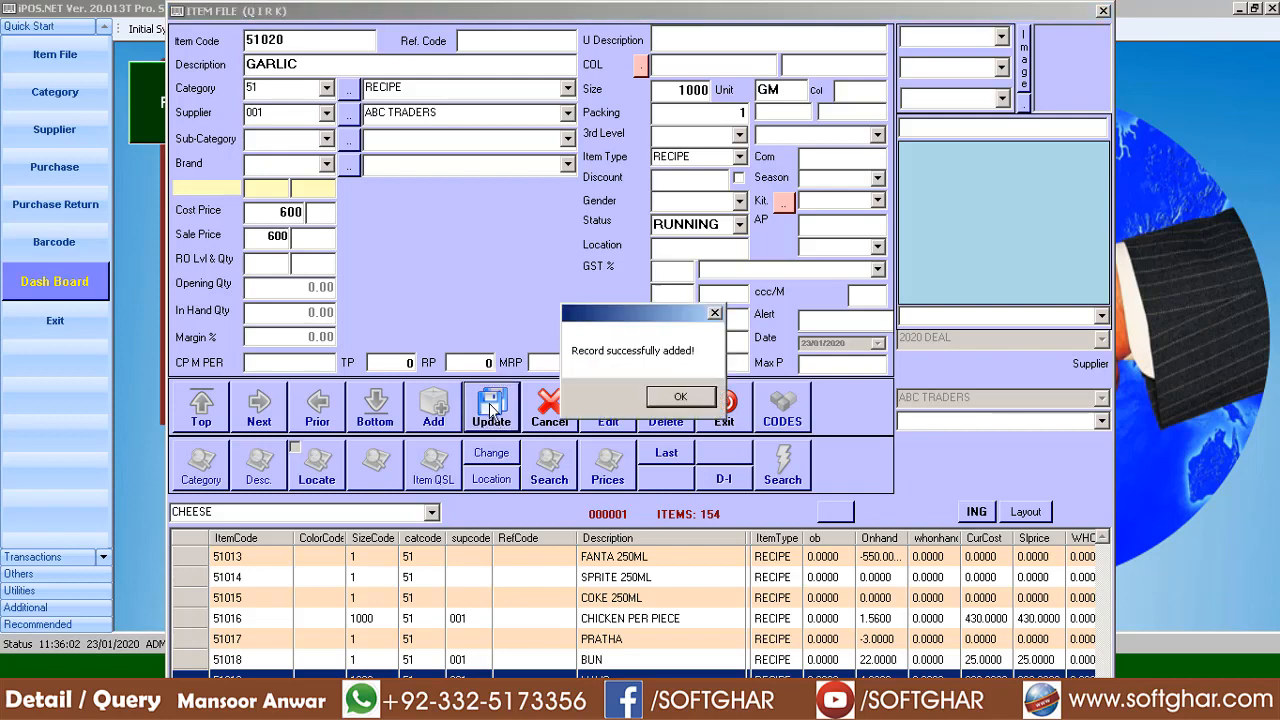
pyautogui.click(672, 397)
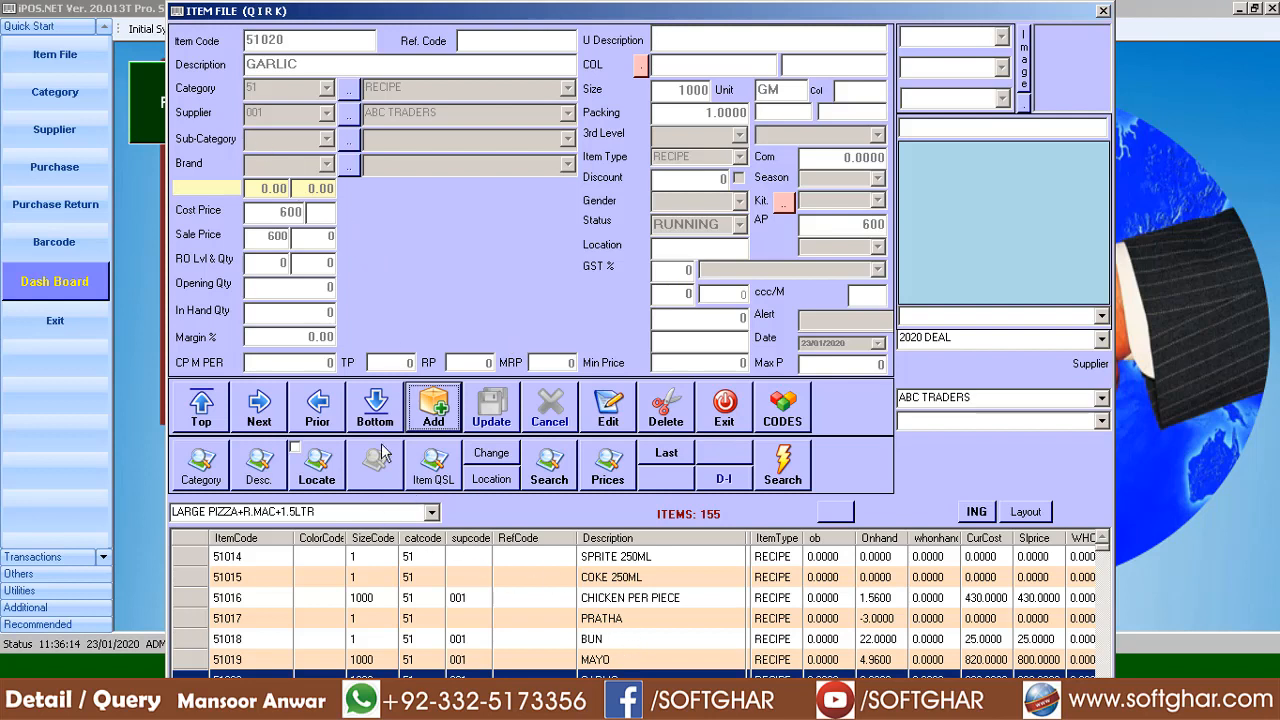
# Step: Try to add a new item under code 3603, and close the item file
pyautogui.click(433, 415)
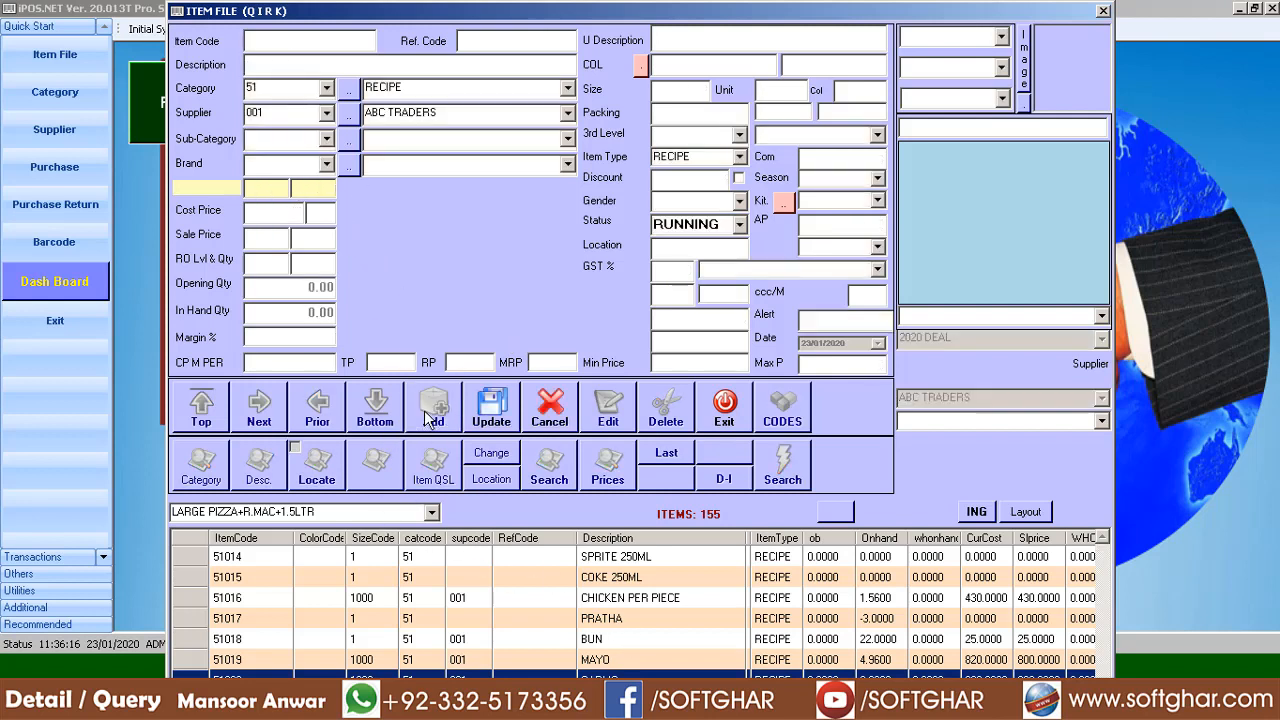
pyautogui.write('3603')
pyautogui.press('Return')
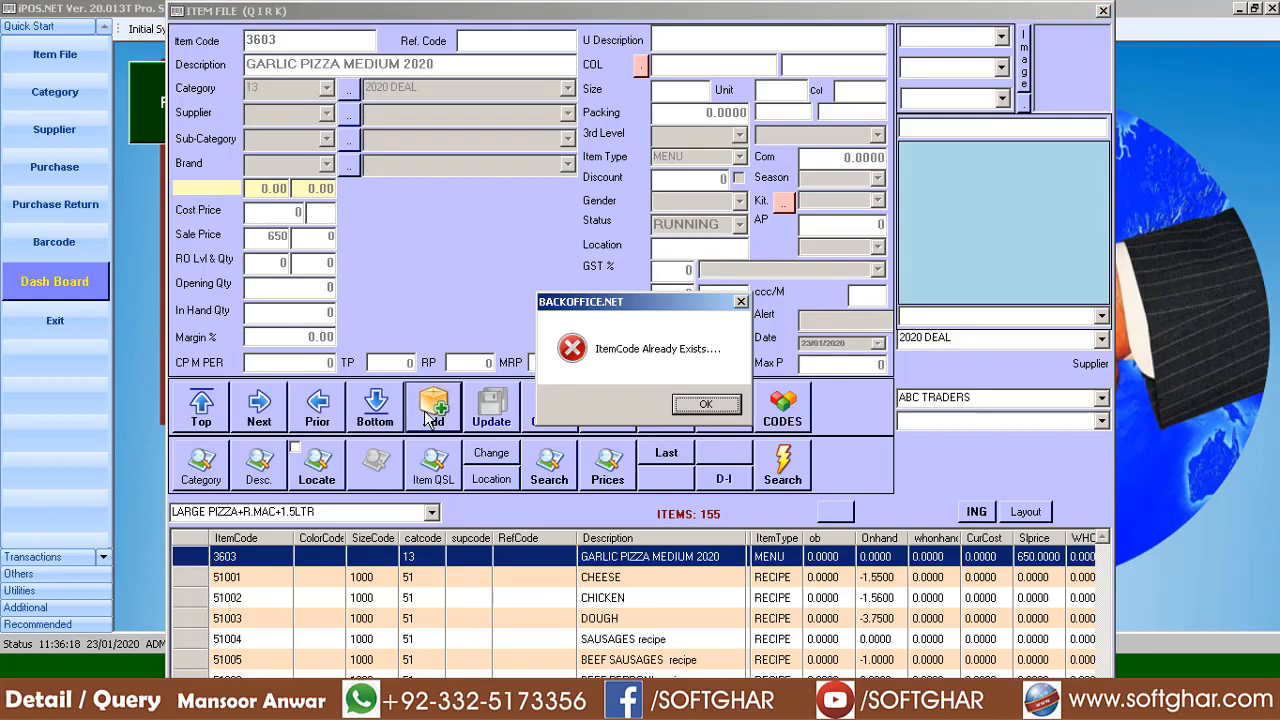
pyautogui.press('Return')
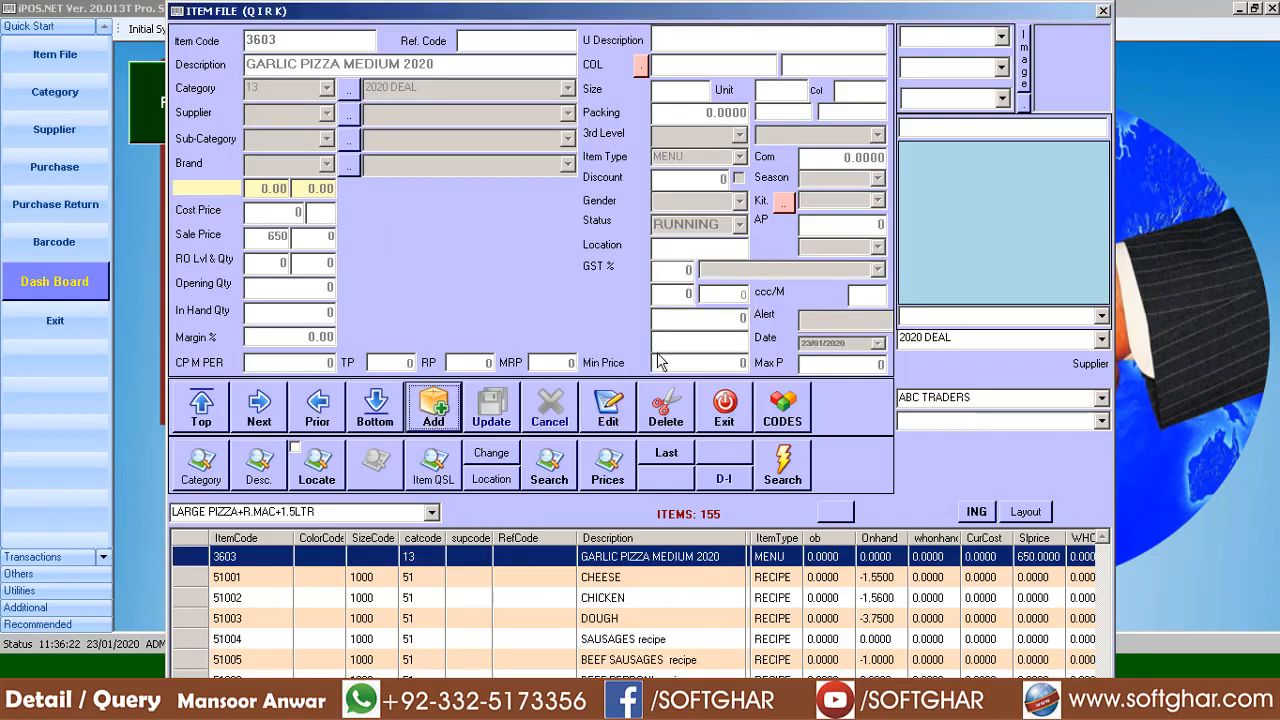
pyautogui.click(735, 413)
# Step: Create a new stock debit note for supplier 001 ABC TRADERS and save its header
pyautogui.click(258, 31)
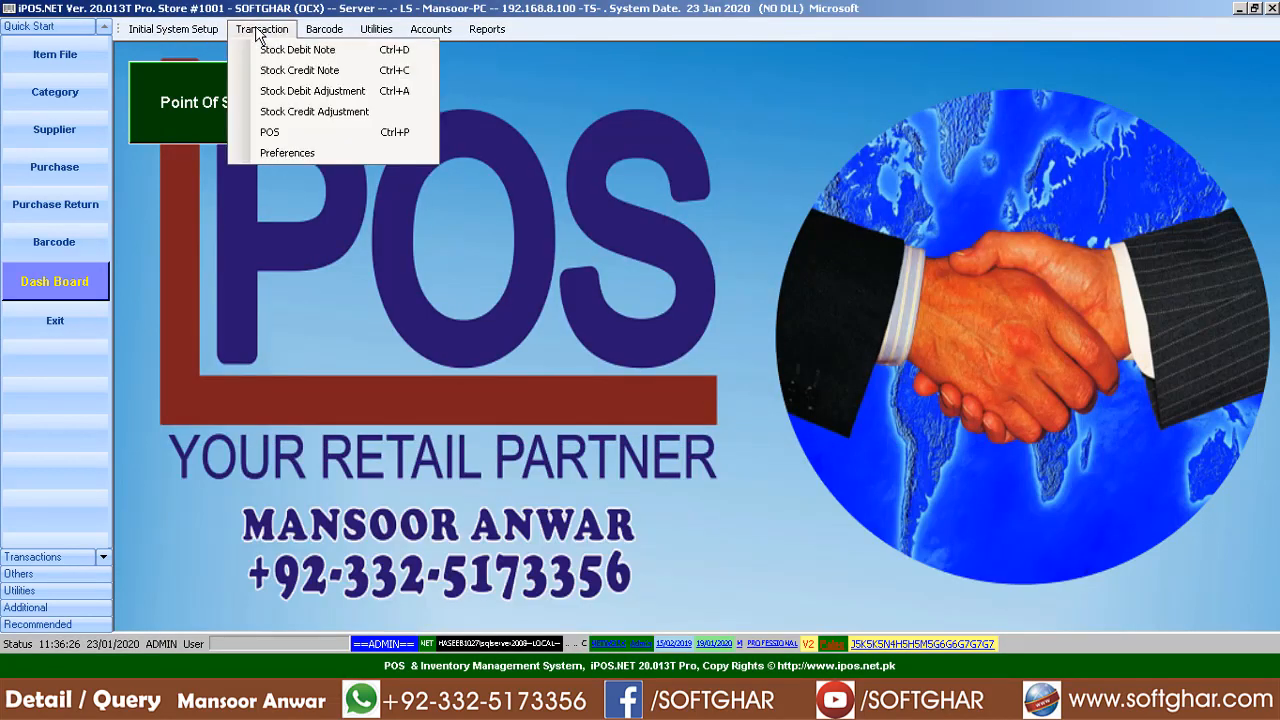
pyautogui.click(420, 490)
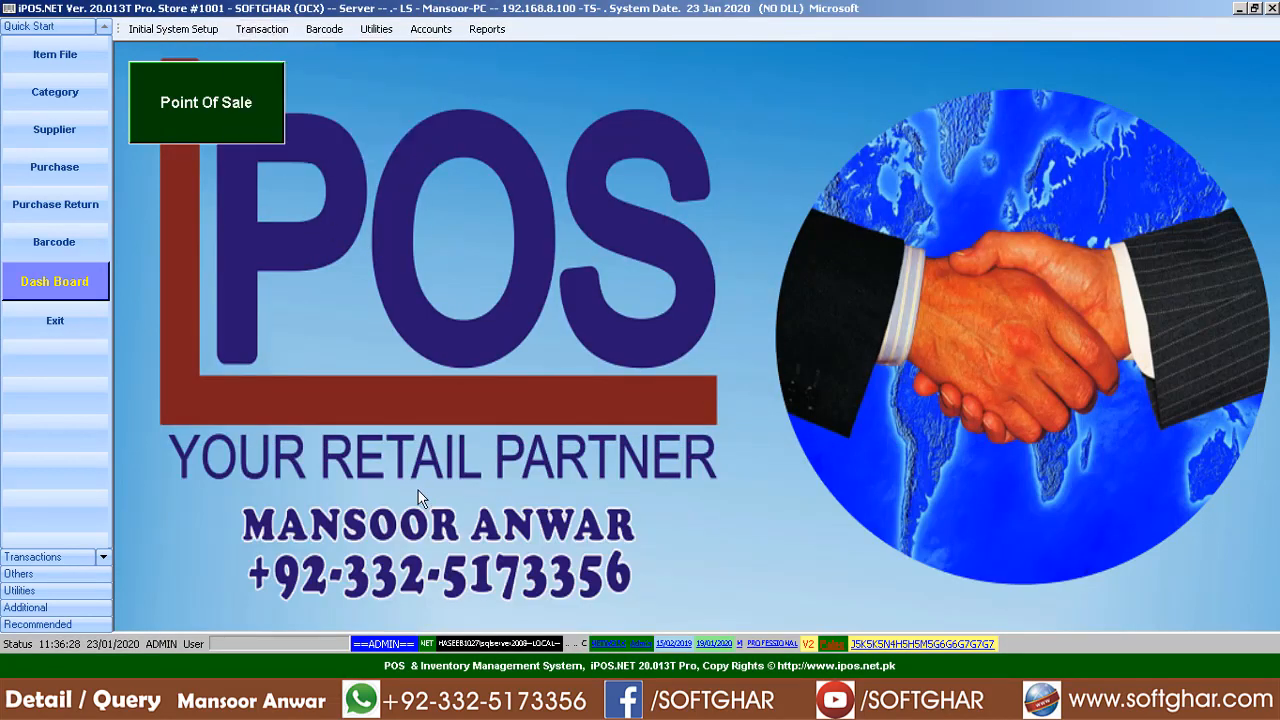
pyautogui.click(277, 31)
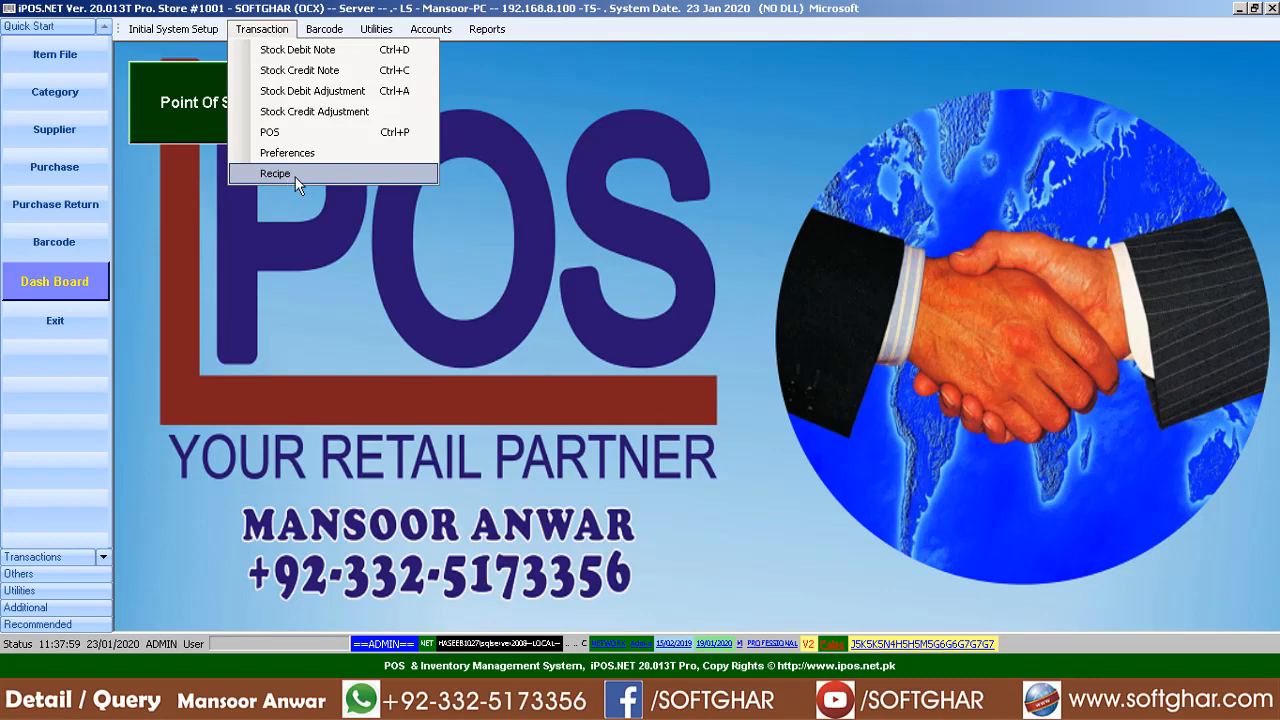
pyautogui.click(307, 52)
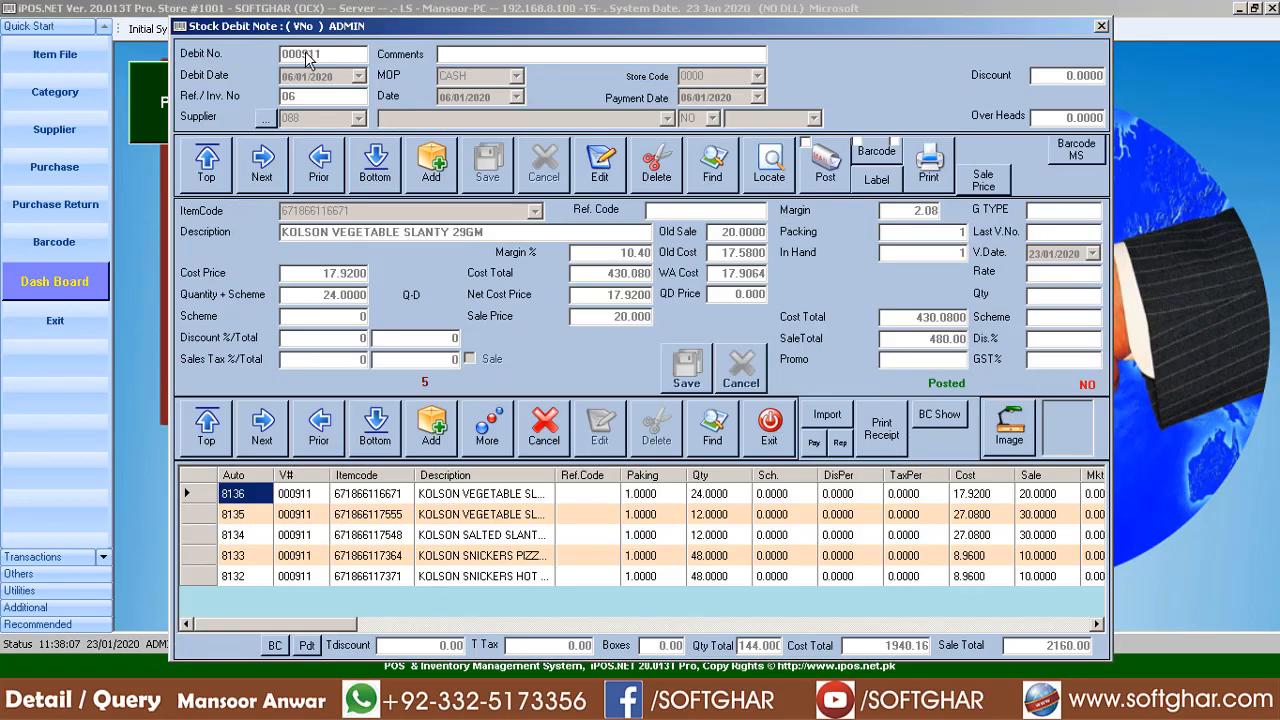
pyautogui.click(328, 117)
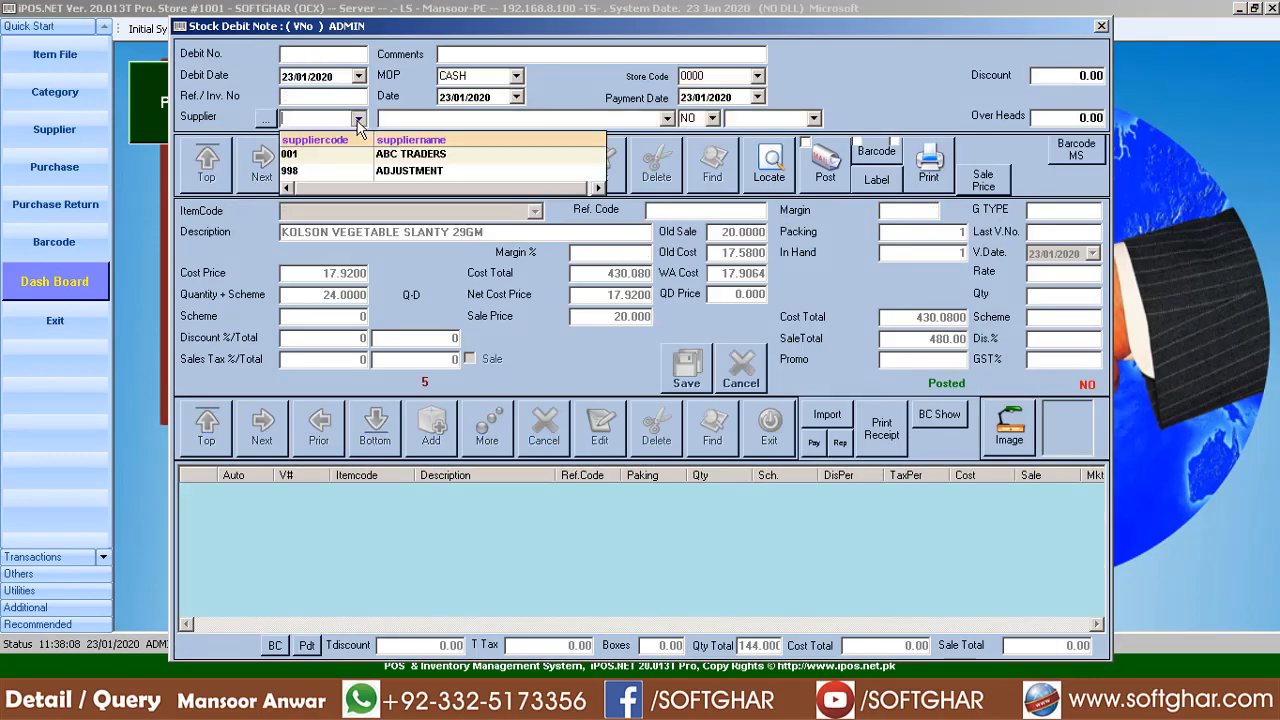
pyautogui.click(434, 152)
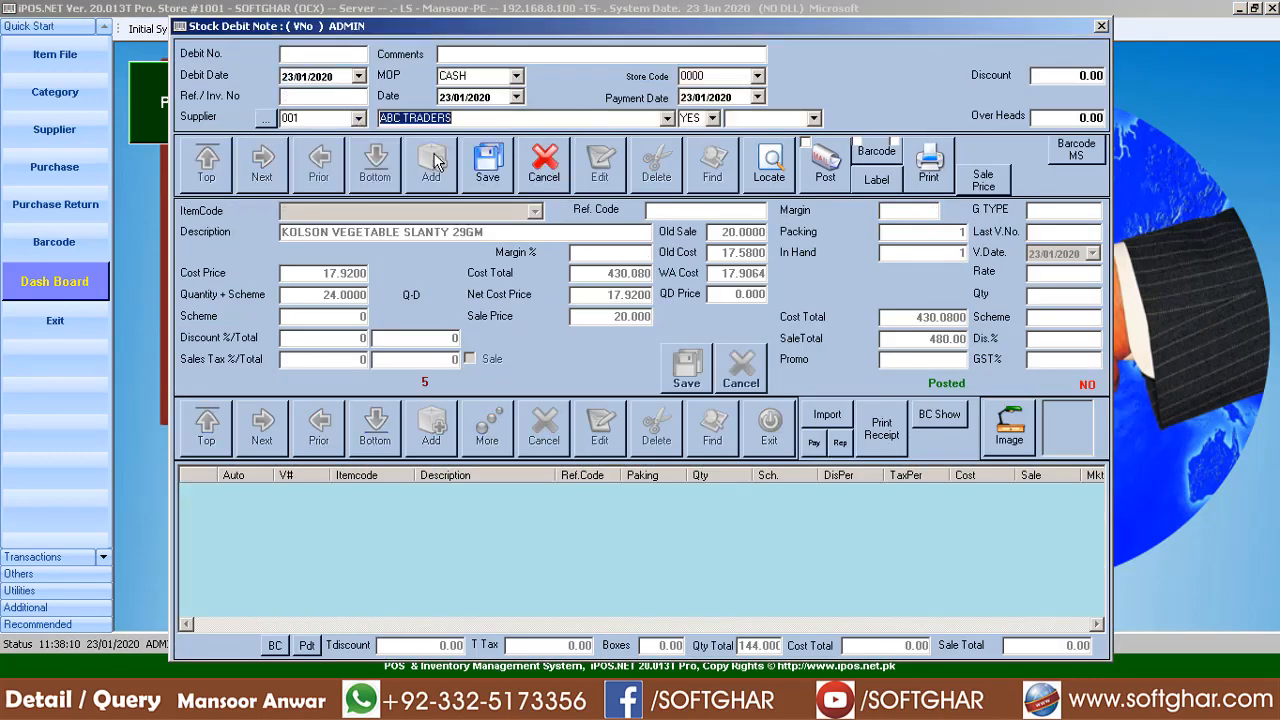
pyautogui.click(506, 172)
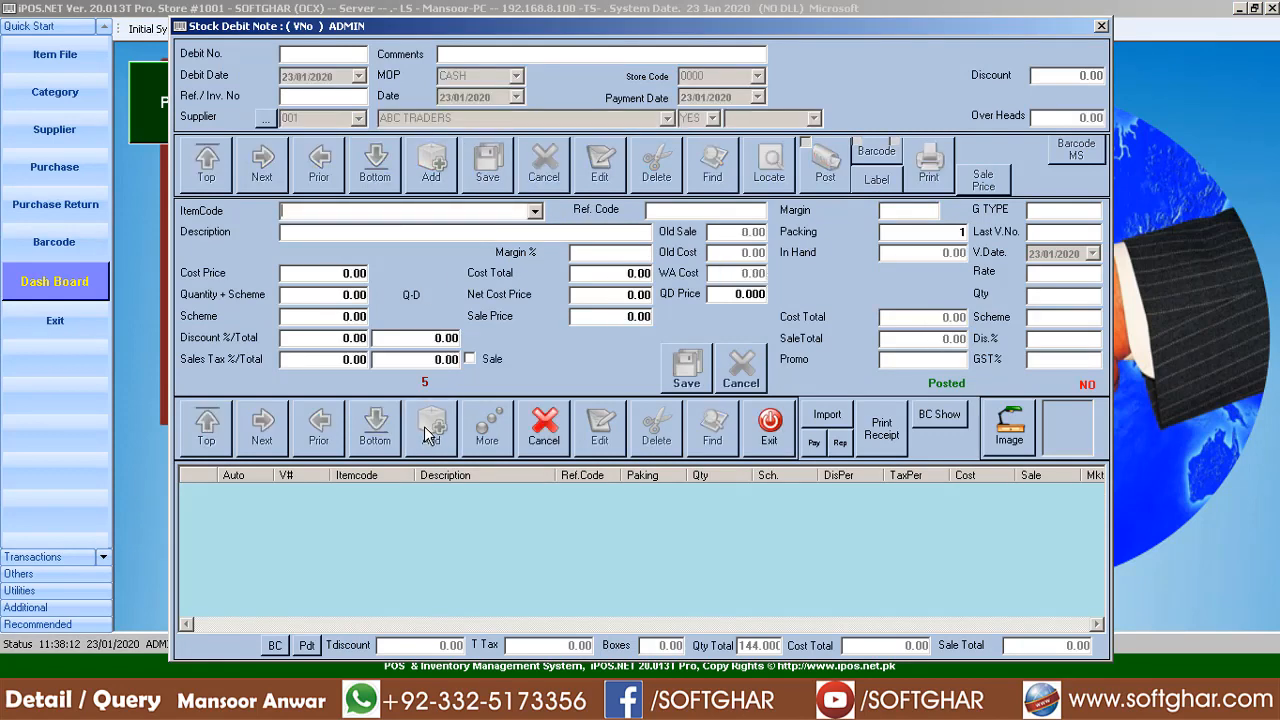
# Step: Search the debit note's items for GAR and choose item 51020 GARLIC
pyautogui.write('/GAR')
pyautogui.press('Return')
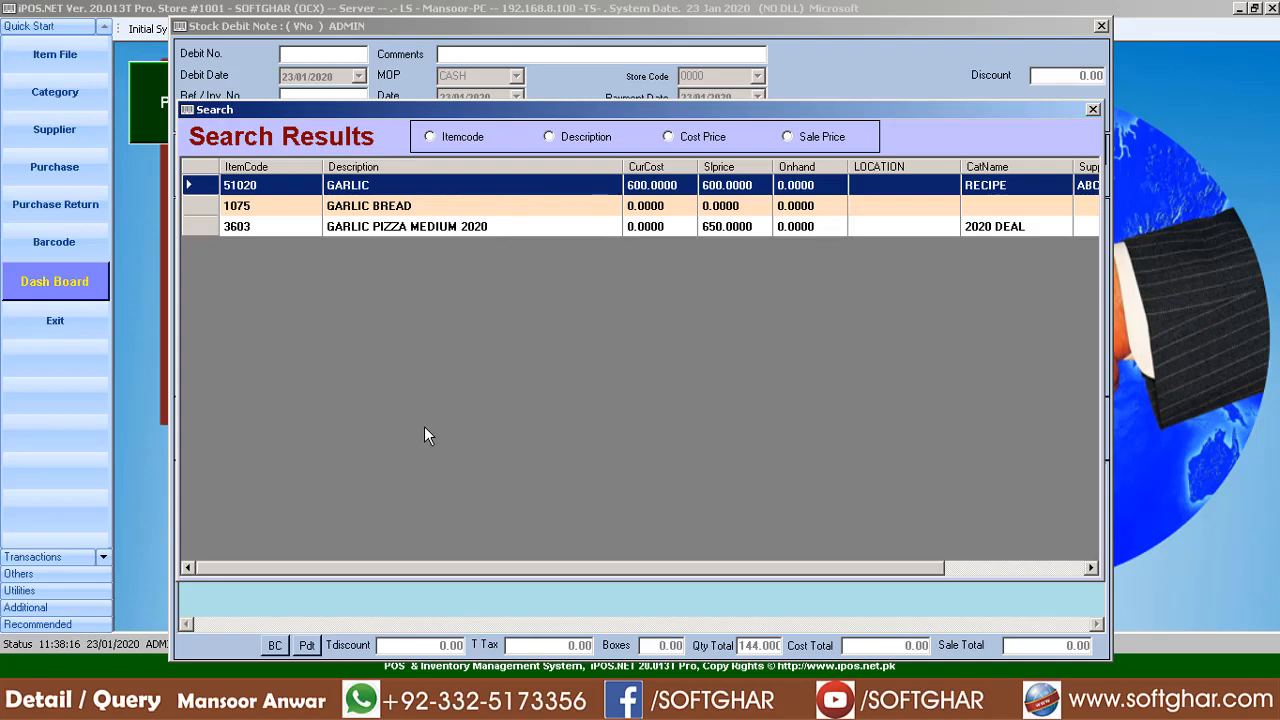
pyautogui.press('Return')
pyautogui.press('Return')
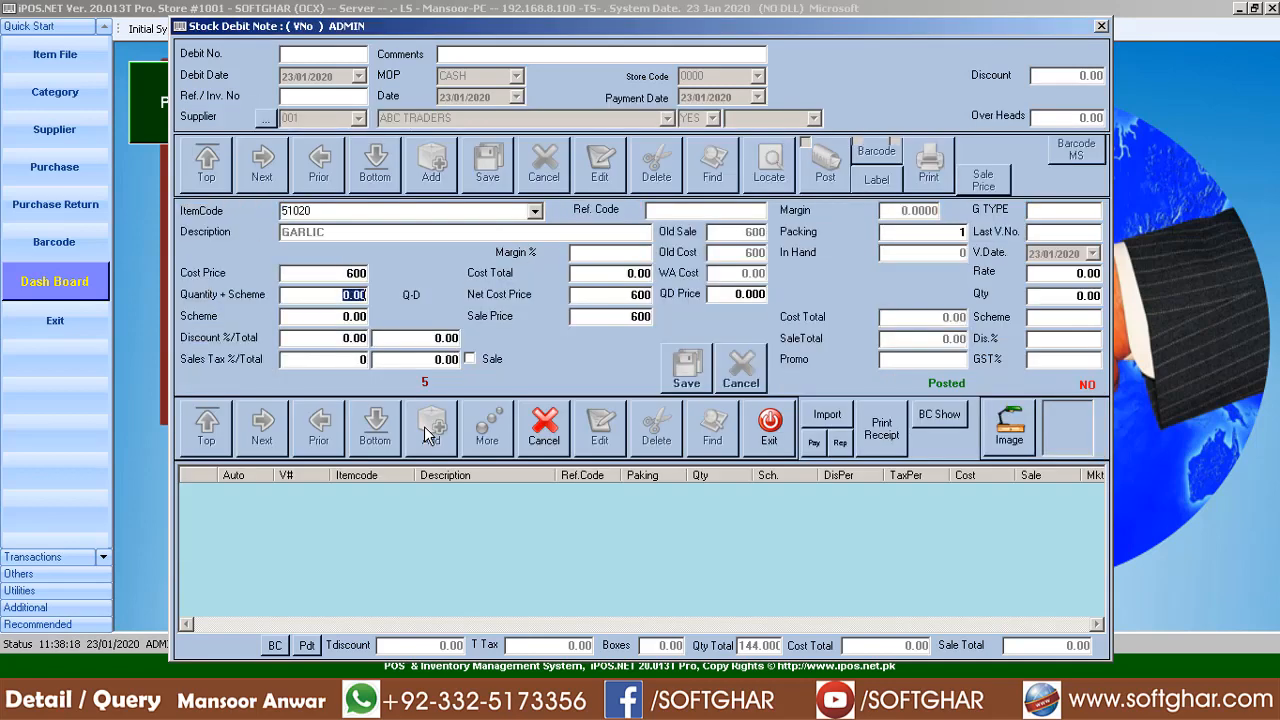
# Step: Set the GARLIC quantity to 10, keep the remaining line defaults and save the line
pyautogui.write('10')
pyautogui.press('Return')
pyautogui.press('Return')
pyautogui.press('Return')
pyautogui.press('Return')
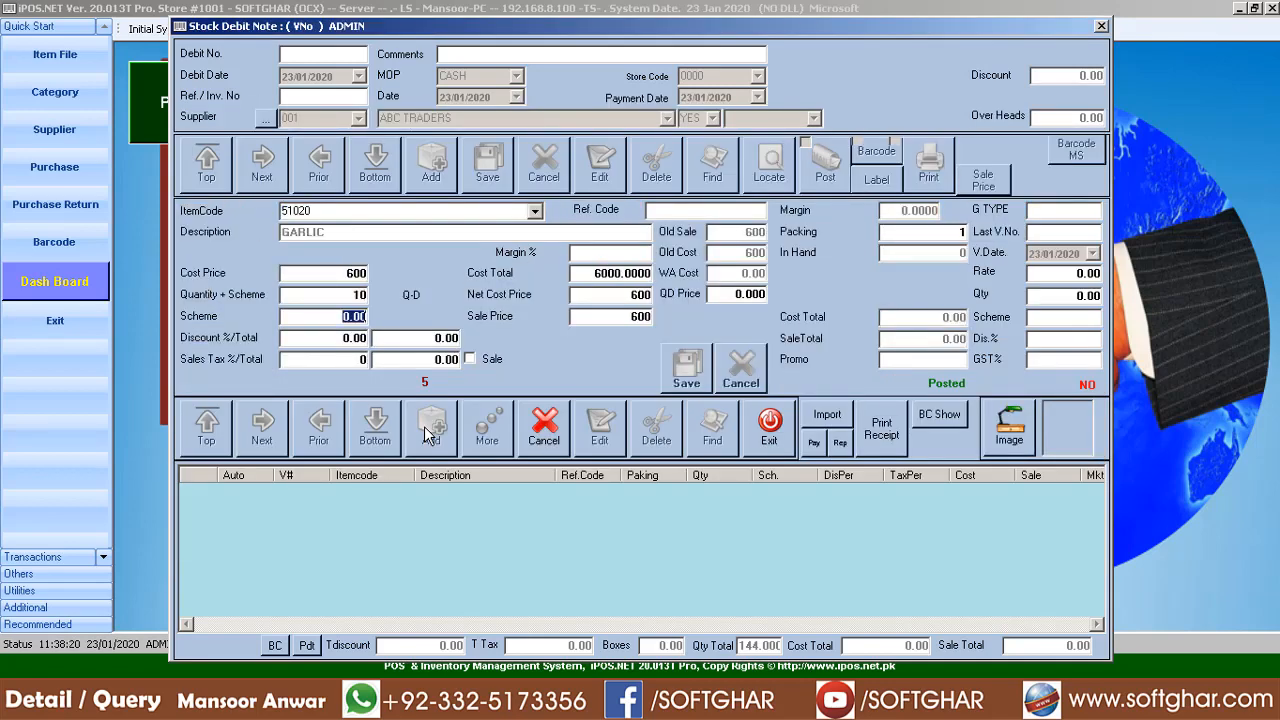
pyautogui.press('Return')
pyautogui.press('Return')
pyautogui.press('Return')
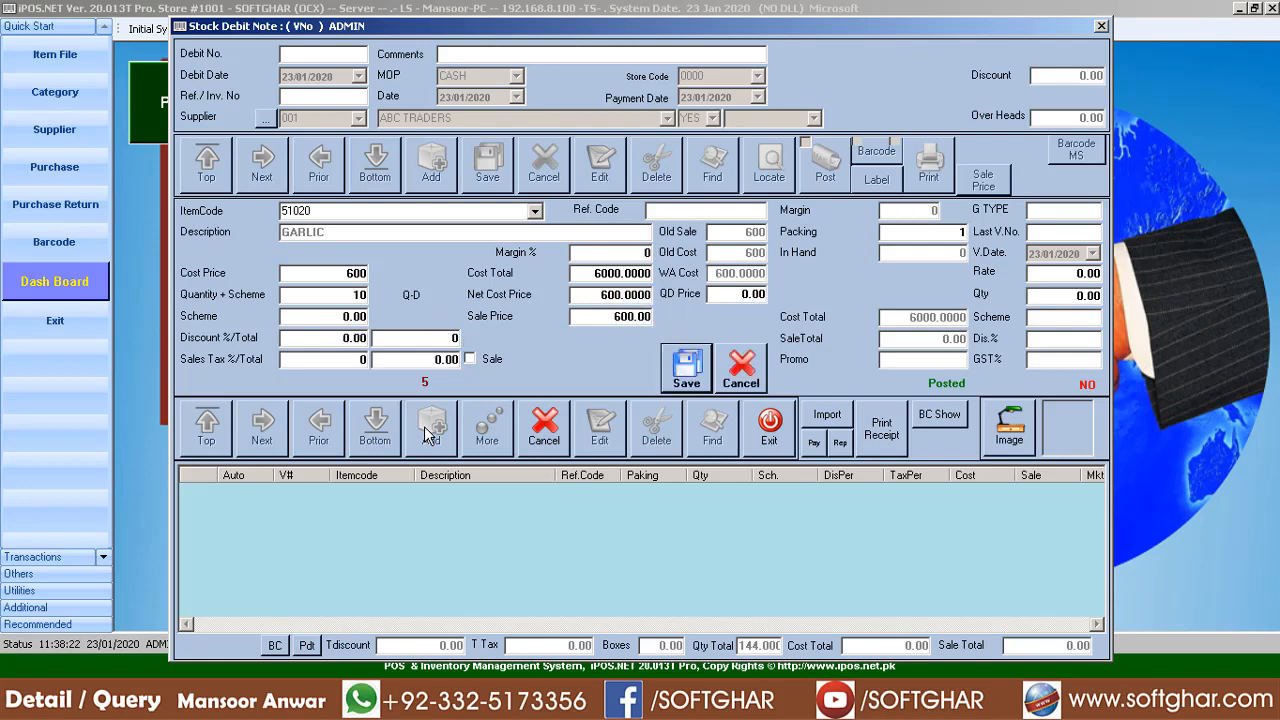
pyautogui.press('Return')
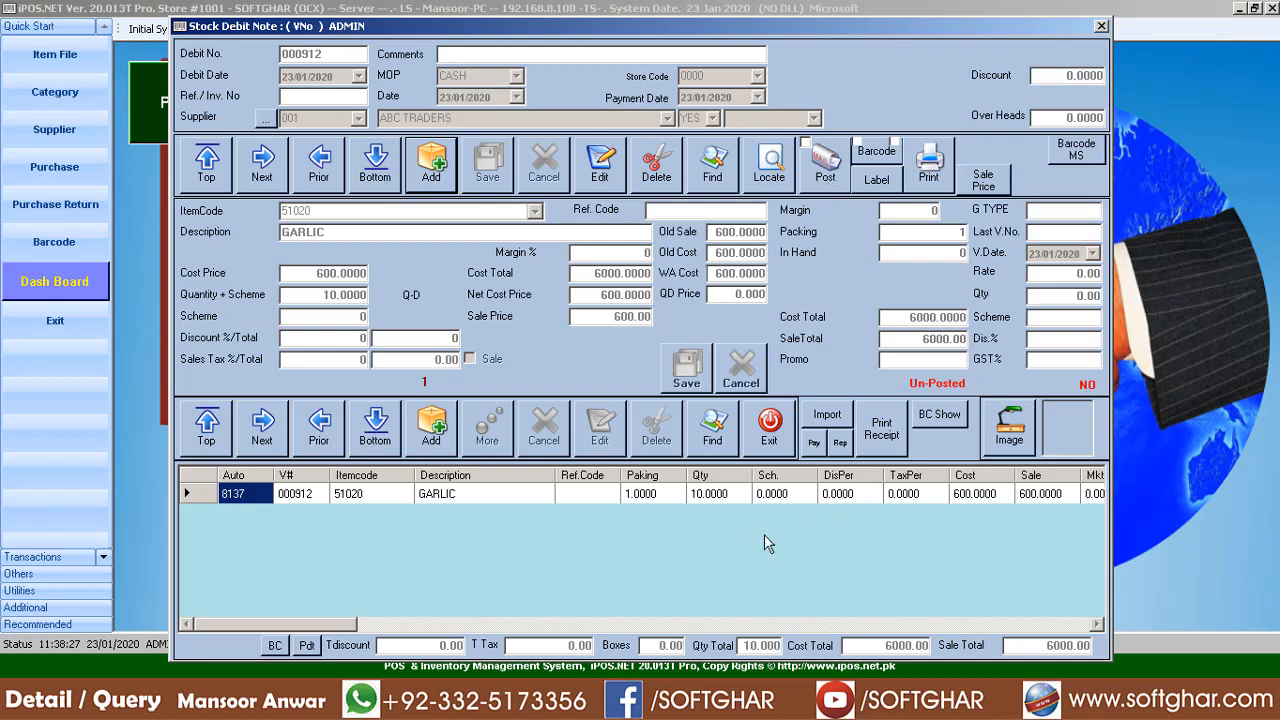
# Step: Post the stock debit note for the garlic purchase and close it
pyautogui.click(843, 143)
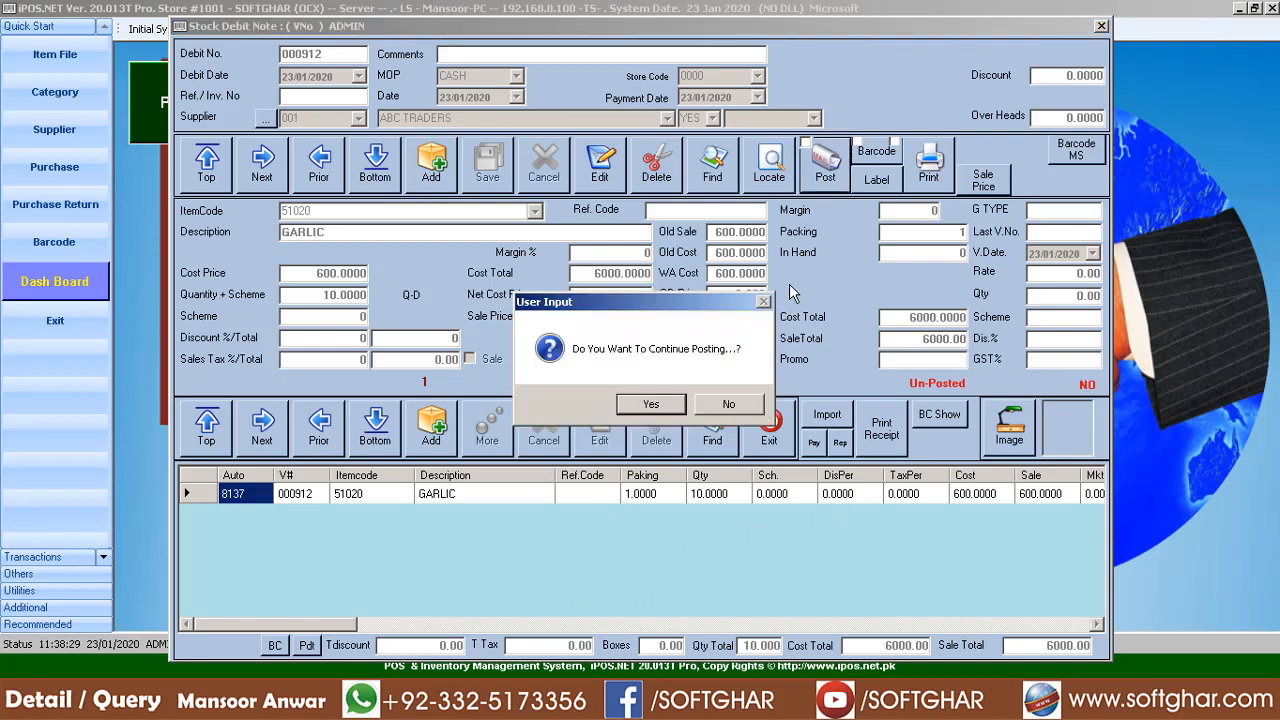
pyautogui.click(651, 407)
pyautogui.click(735, 405)
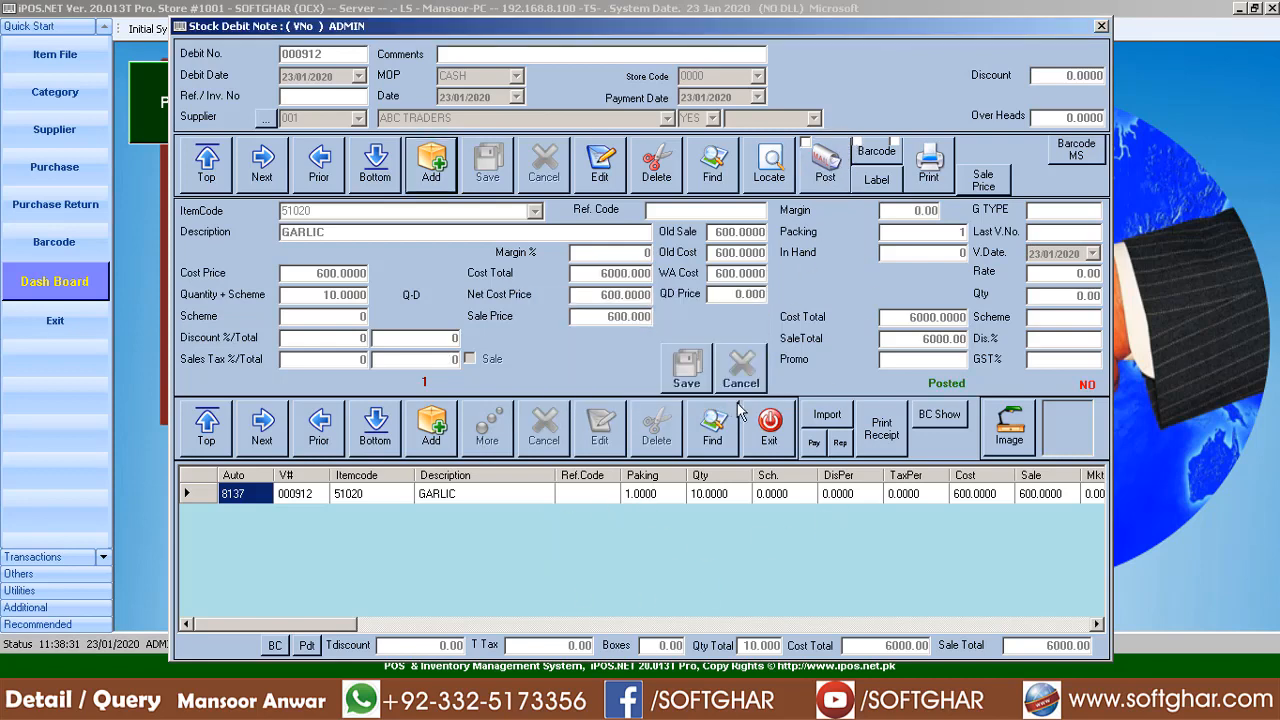
pyautogui.click(787, 437)
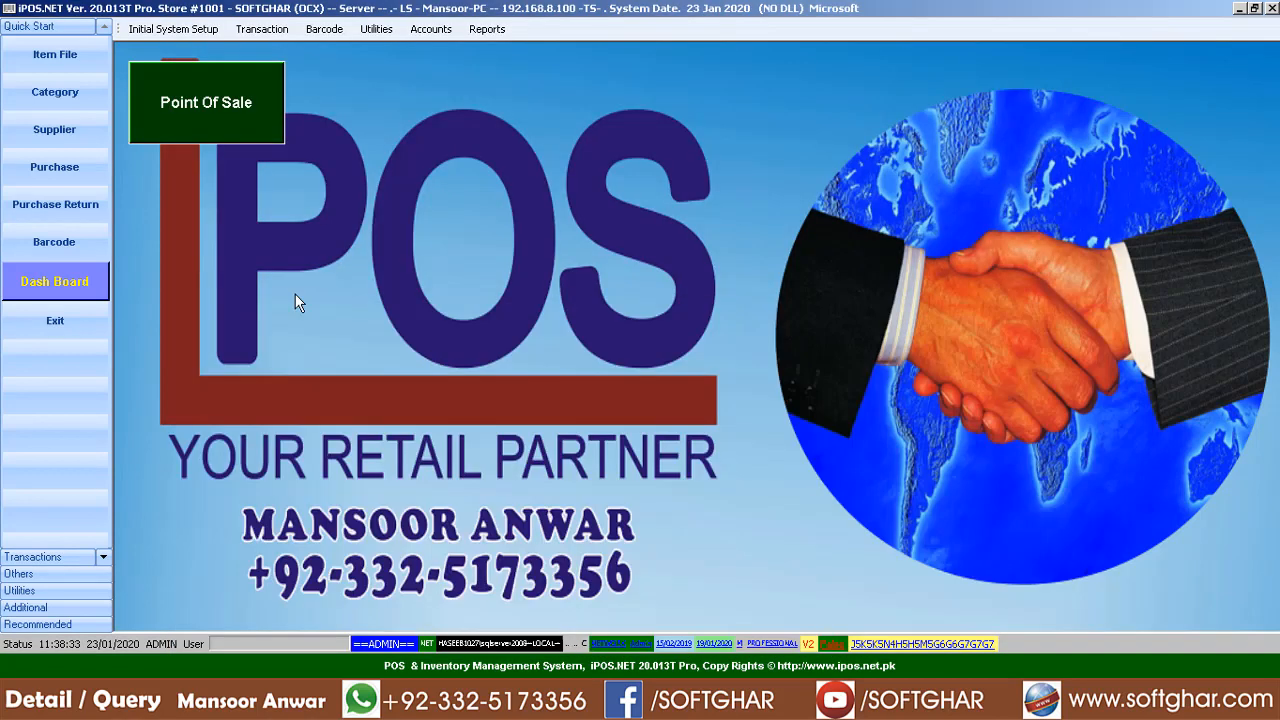
# Step: Find GARLIC among the category 51 items in the item file, check its in-hand quantity and close the file
pyautogui.click(52, 52)
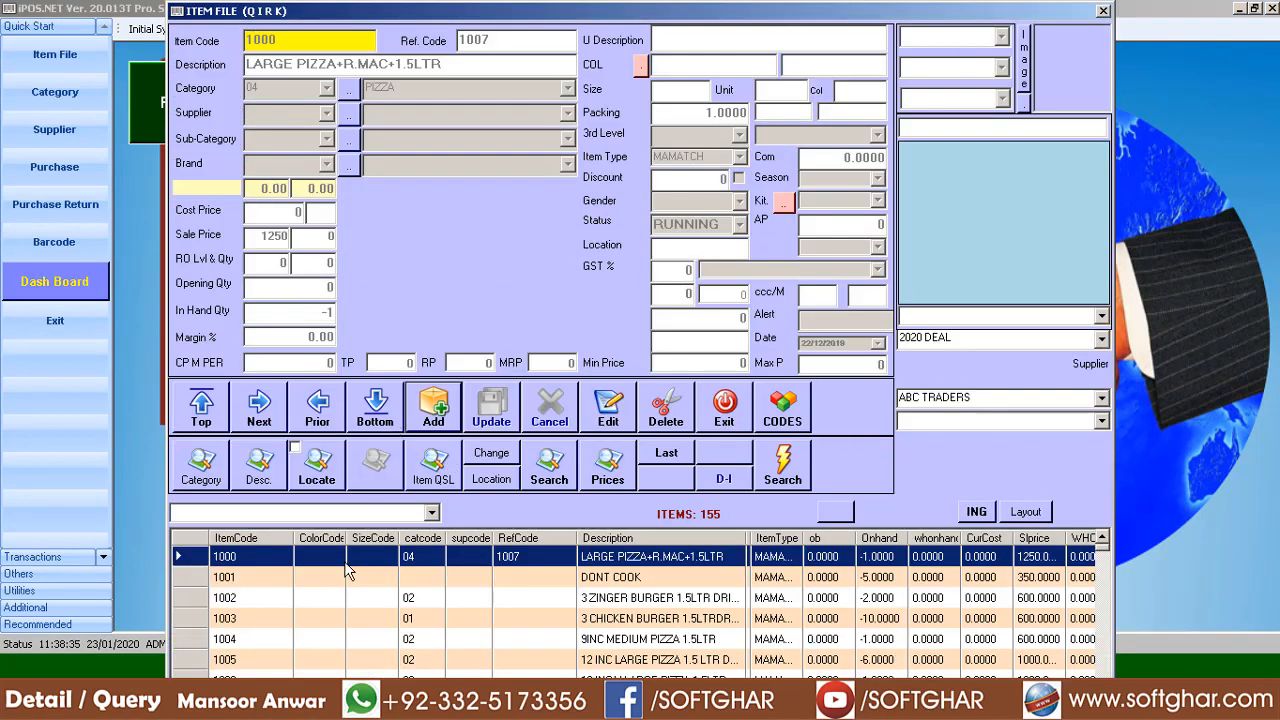
pyautogui.click(205, 464)
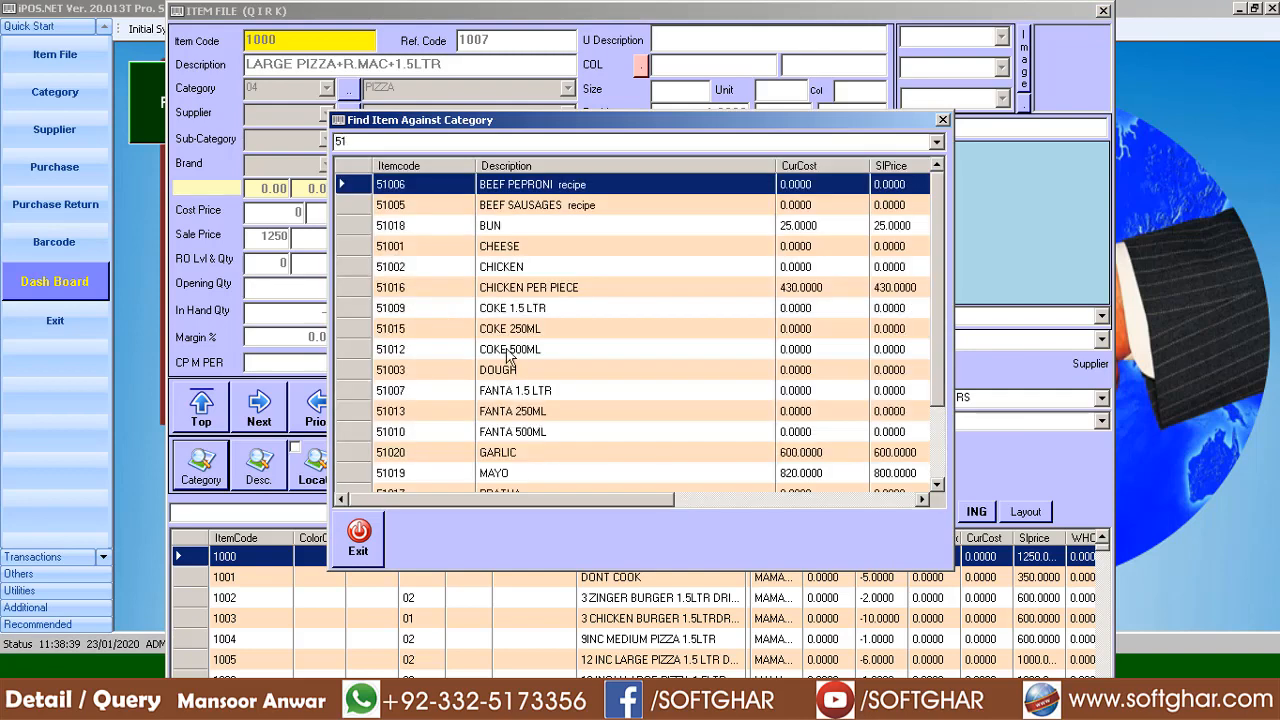
pyautogui.click(412, 167)
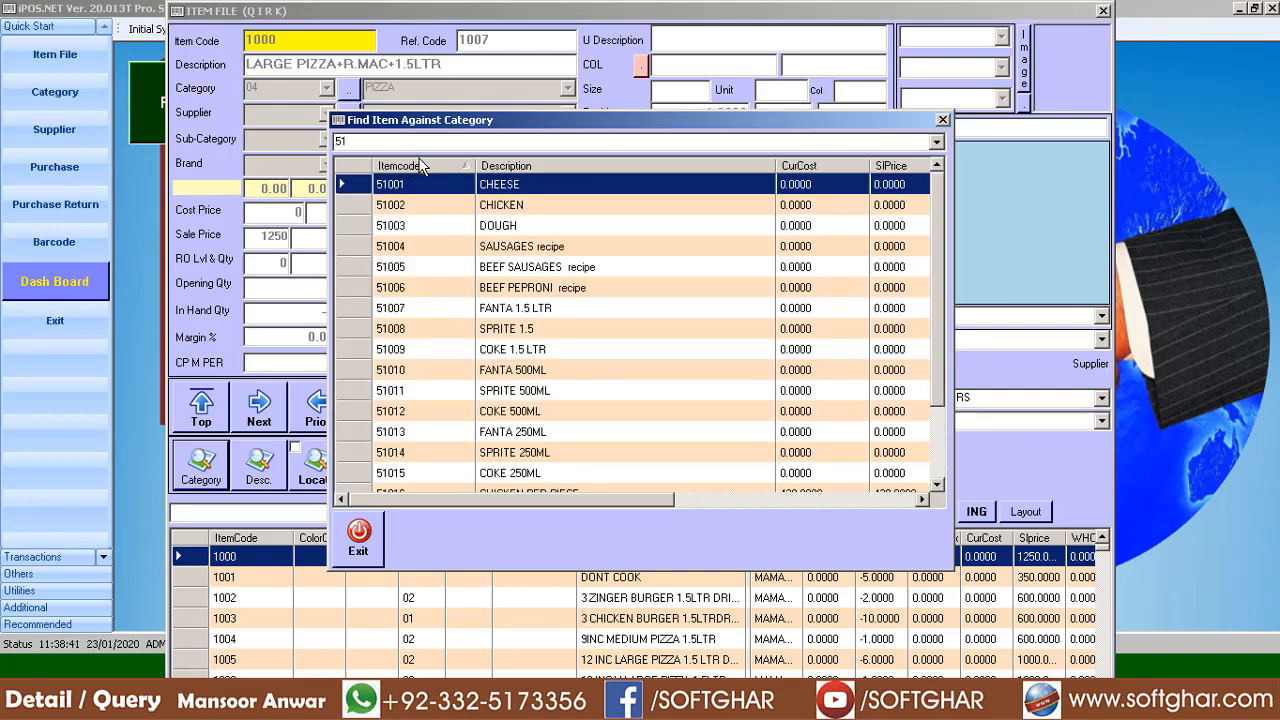
pyautogui.click(423, 167)
pyautogui.click(366, 533)
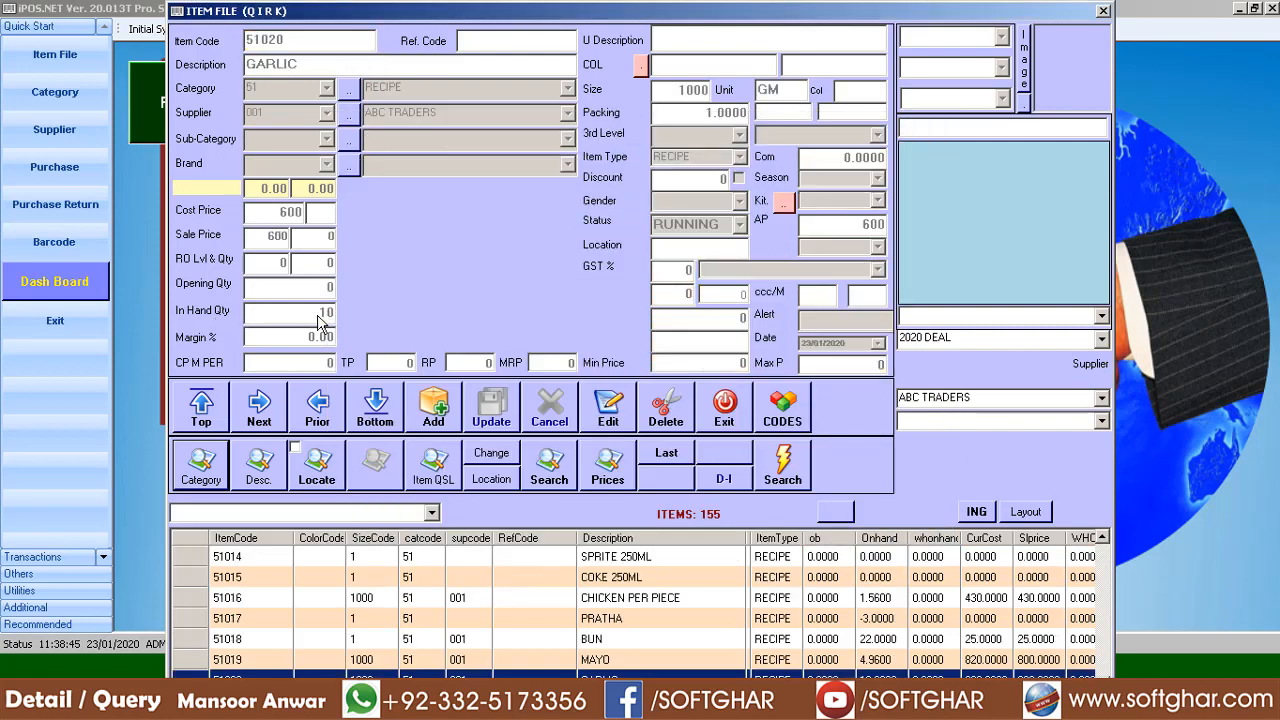
pyautogui.click(727, 408)
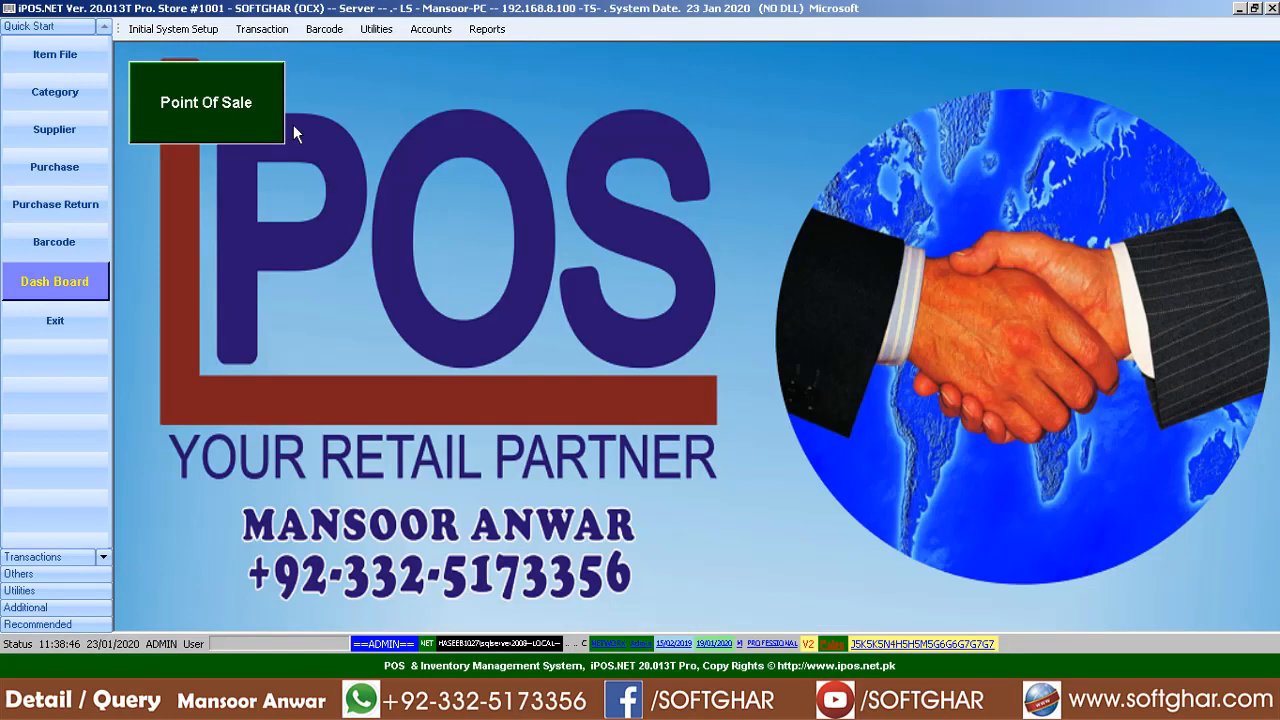
# Step: Open the Recipe form, filter the menus by "gar" and select GARLIC PIZZA MEDIUM 2020
pyautogui.click(270, 32)
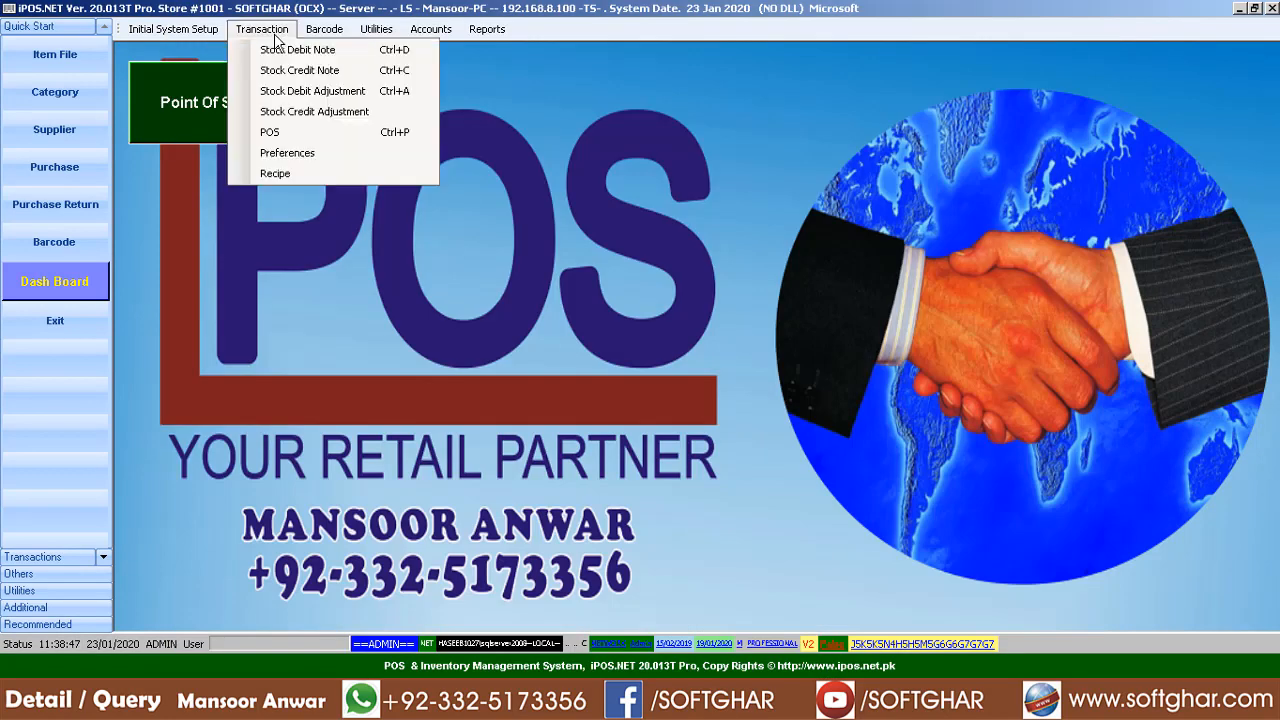
pyautogui.click(317, 176)
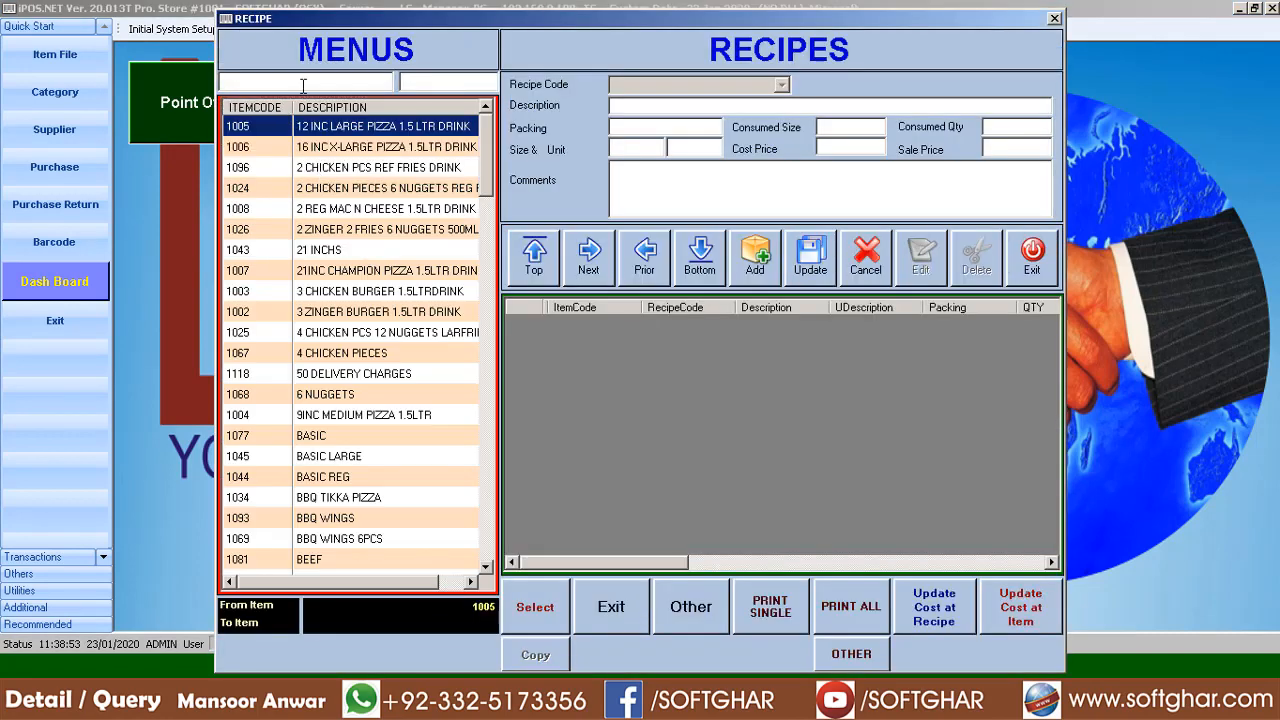
pyautogui.write('gar')
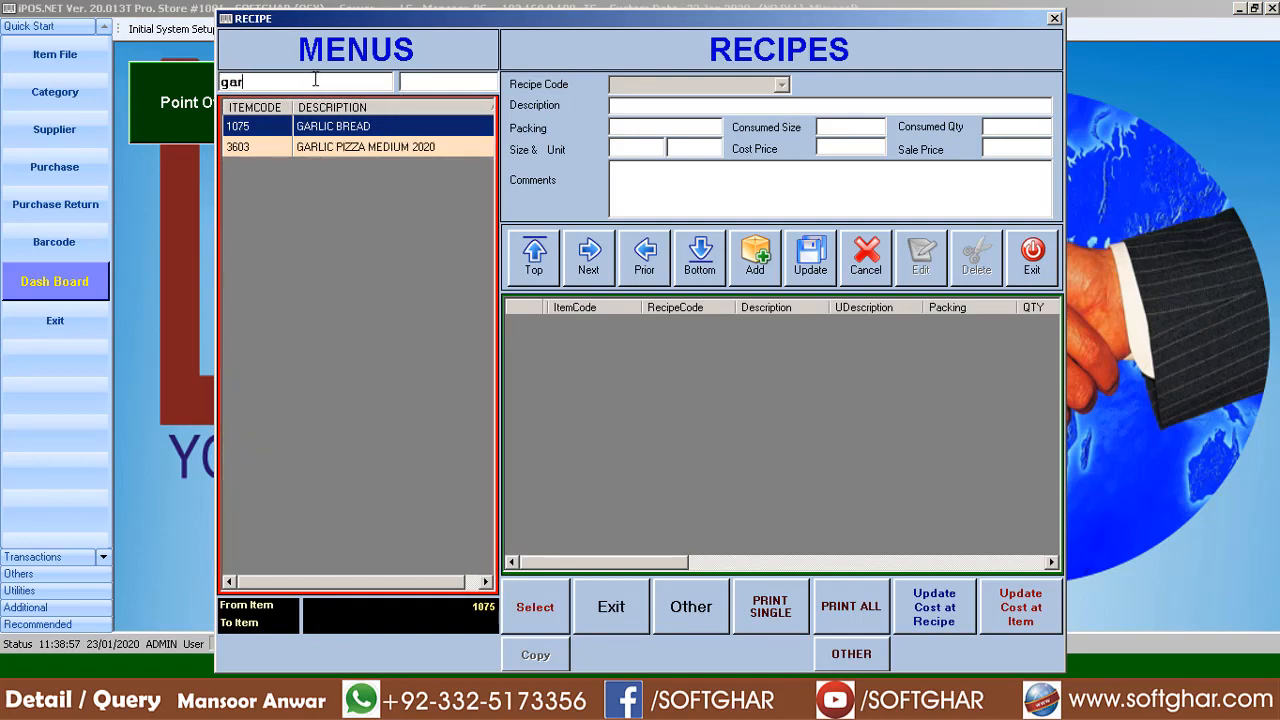
pyautogui.click(402, 150)
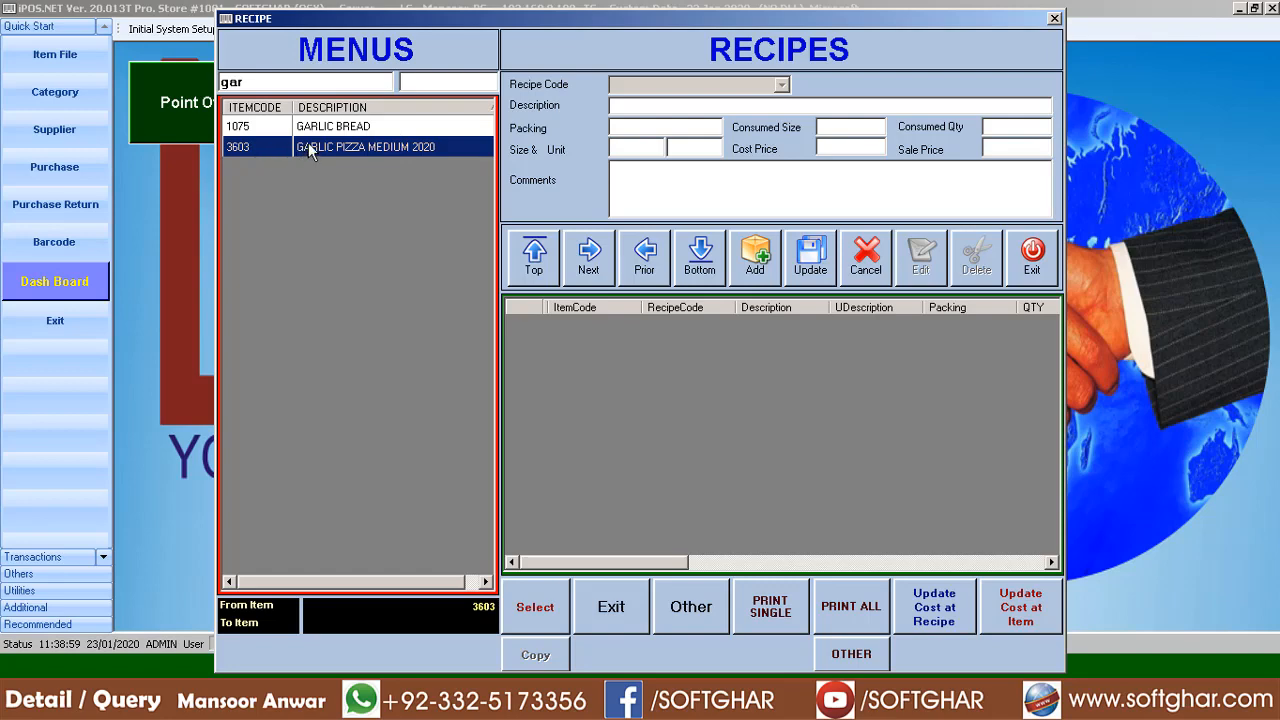
# Step: Clear the description filter in the menus and look through the full list of menu items
pyautogui.doubleClick(276, 82)
pyautogui.press('BackSpace')
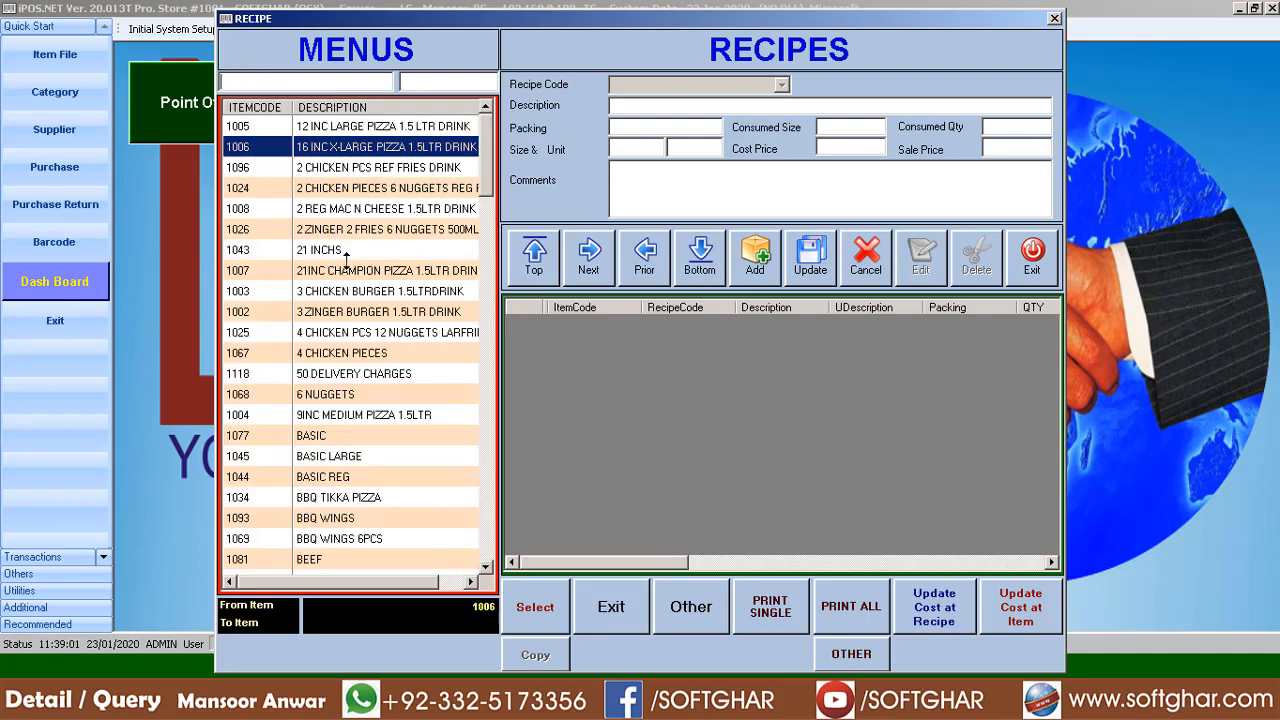
pyautogui.click(354, 276)
pyautogui.moveTo(355, 259); pyautogui.dragTo(355, 273)
pyautogui.click(356, 350)
pyautogui.click(353, 385)
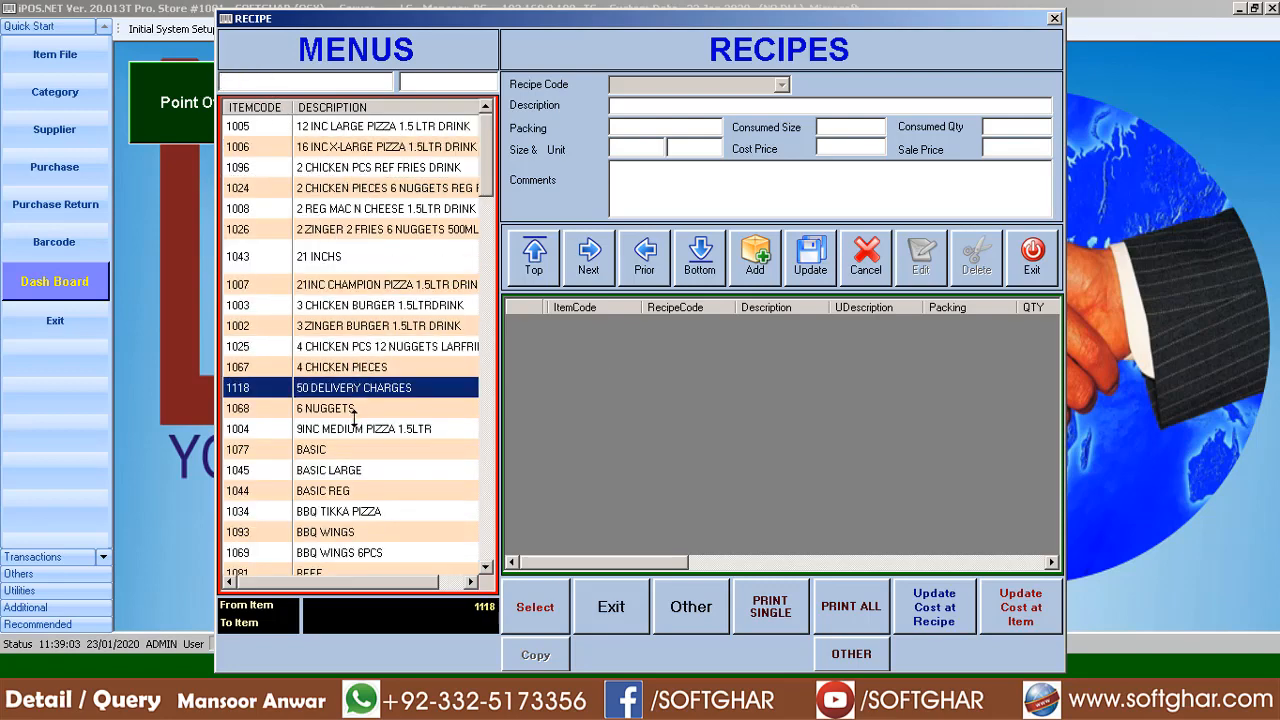
pyautogui.click(350, 492)
pyautogui.click(356, 266)
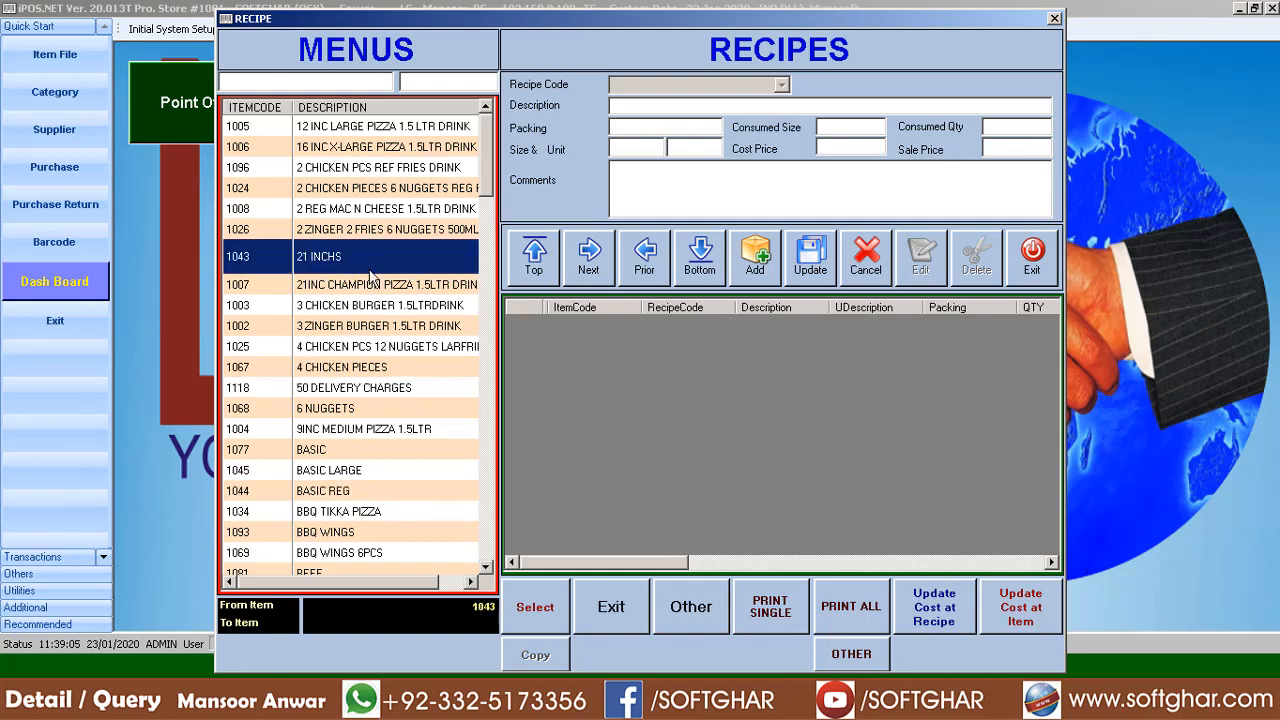
pyautogui.scroll(-7, 370, 277)
# Step: Try filtering the menus by the description "ga" and clear that filter again
pyautogui.click(282, 82)
pyautogui.write('g')
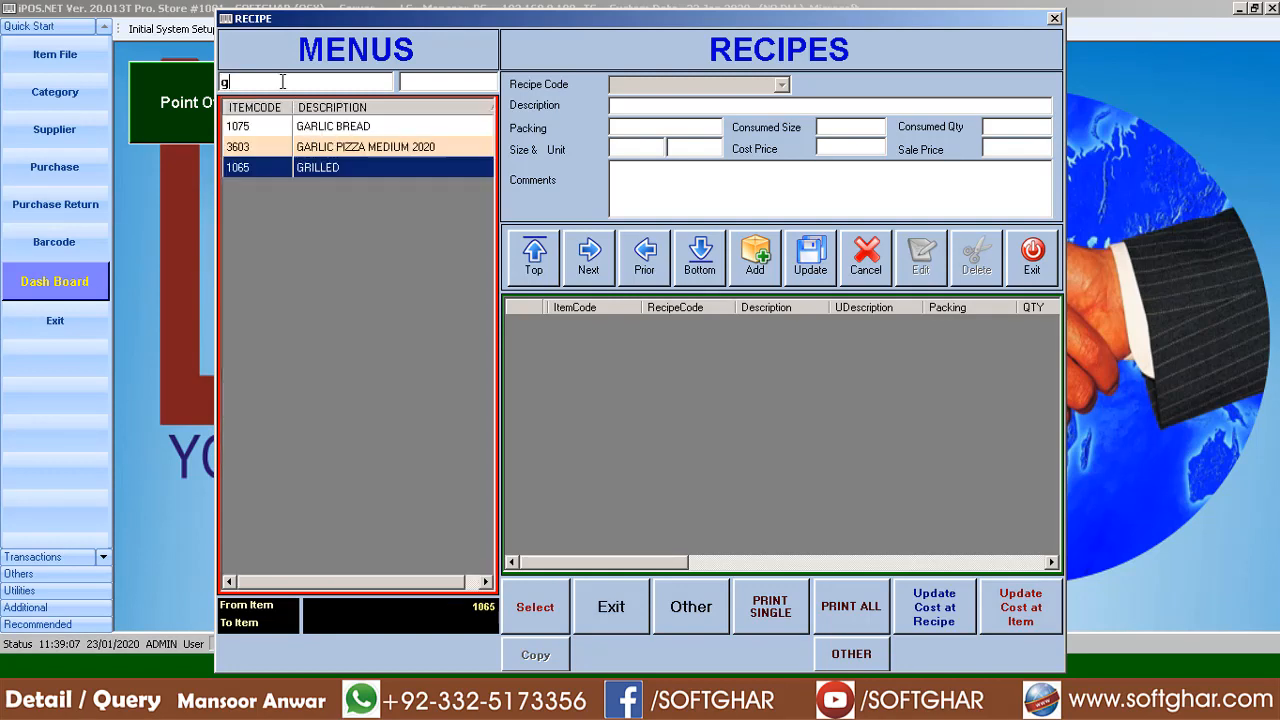
pyautogui.write('a')
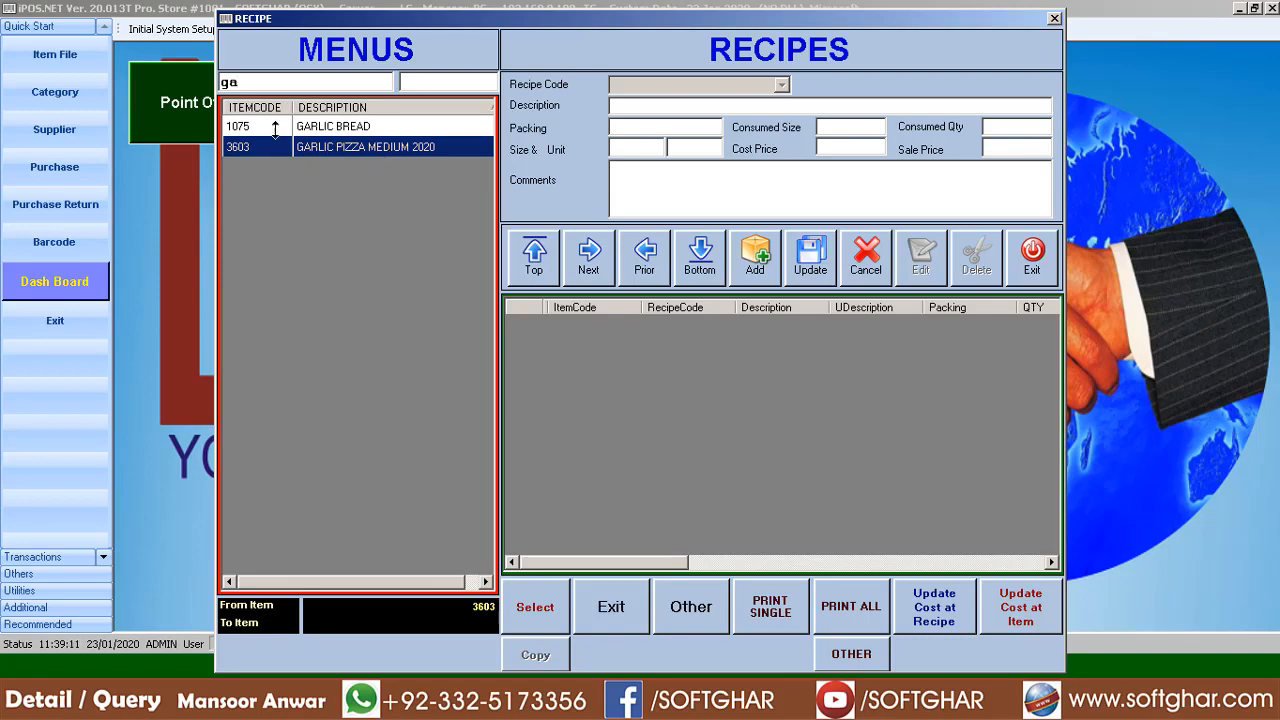
pyautogui.doubleClick(257, 82)
pyautogui.press('BackSpace')
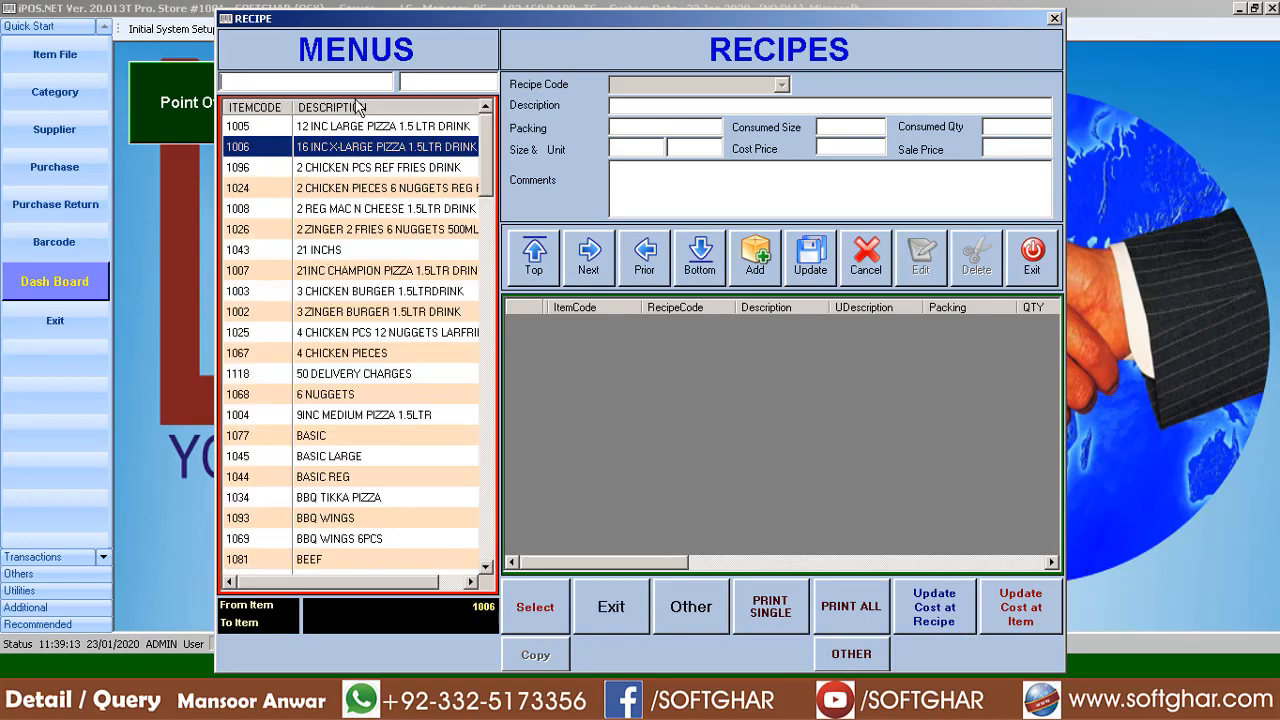
# Step: Filter the menus by item code 3603 and start a recipe line with GARLIC as the ingredient, searching for "GAR"
pyautogui.click(420, 82)
pyautogui.write('3603')
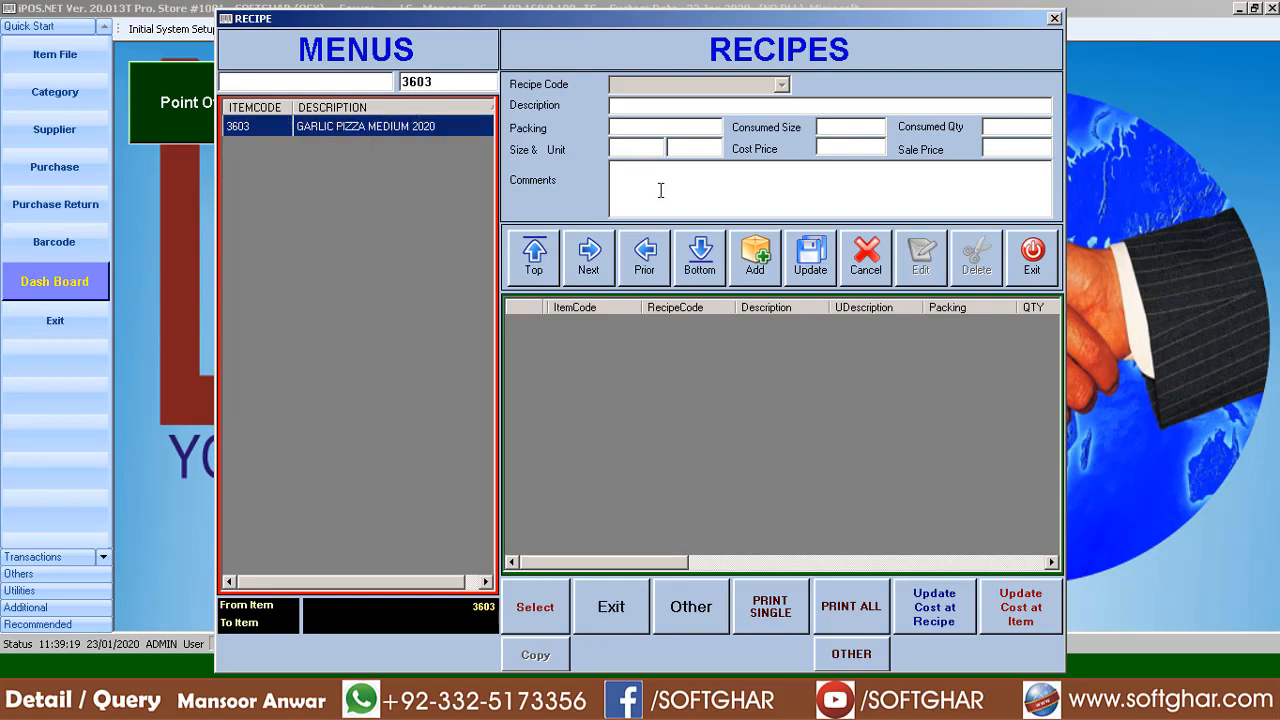
pyautogui.click(750, 262)
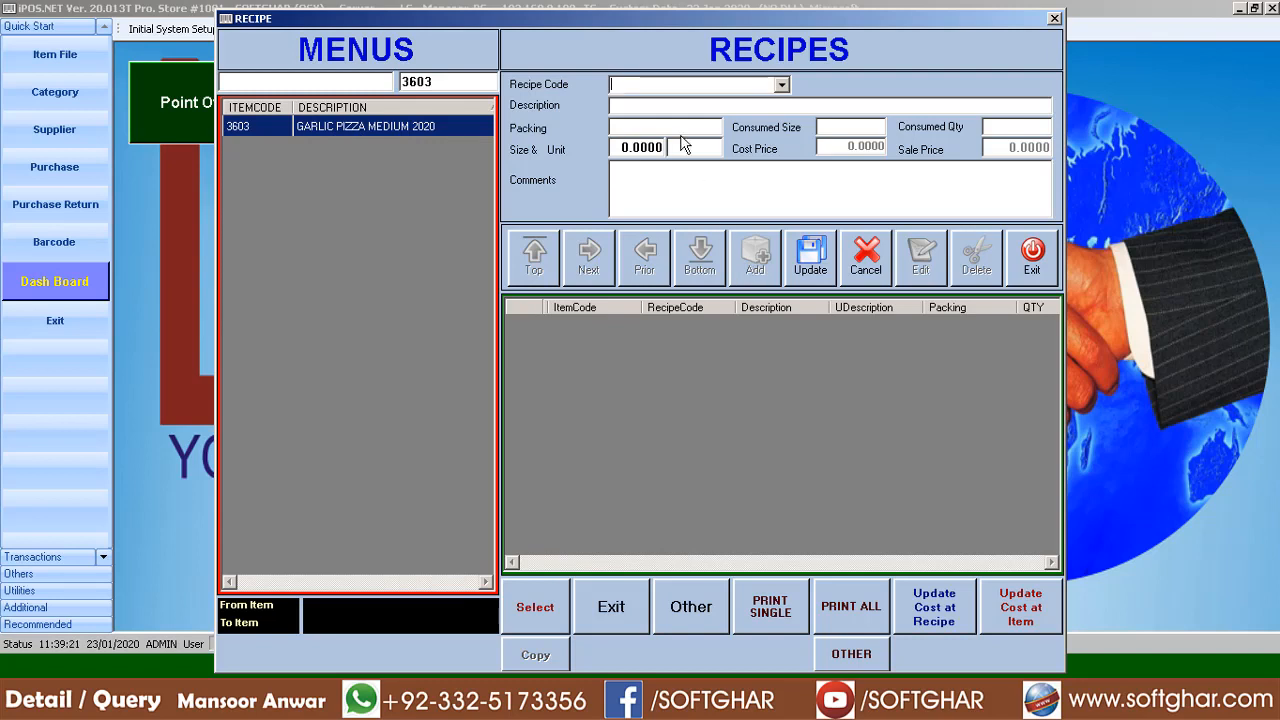
pyautogui.write('/GAR')
pyautogui.press('Return')
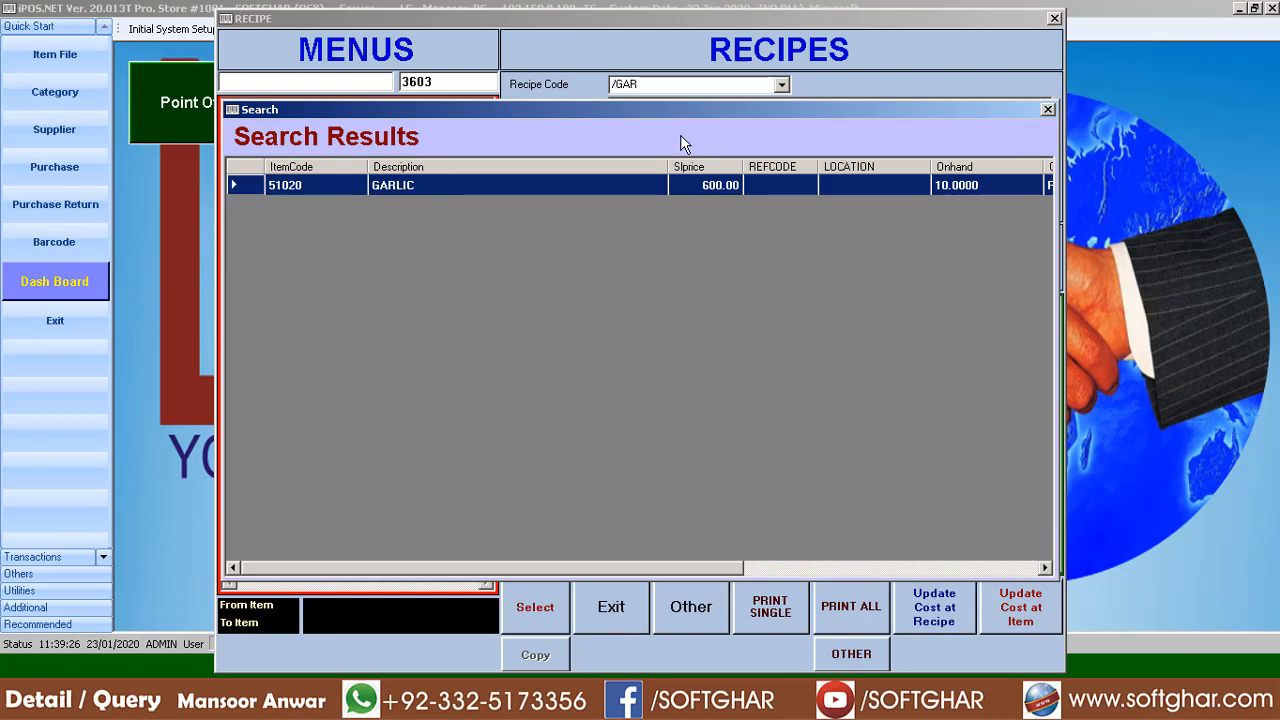
pyautogui.press('Return')
pyautogui.press('Return')
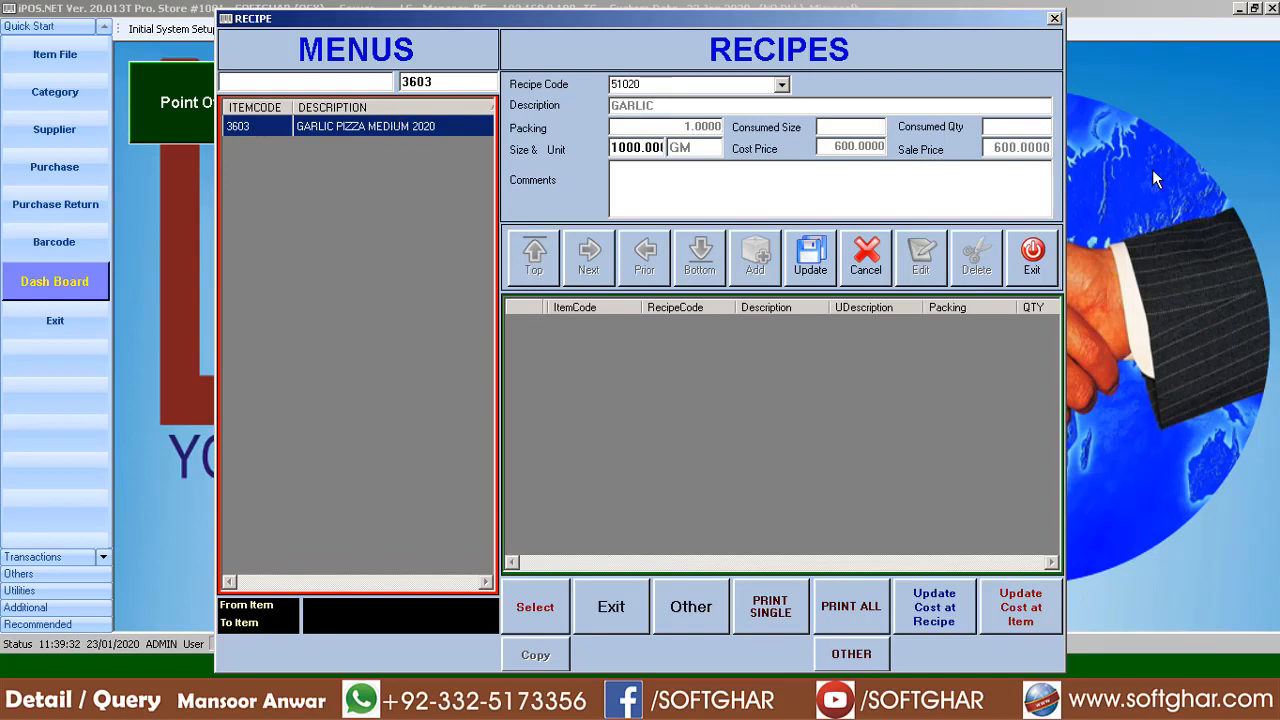
# Step: Set the garlic's consumed size to 250, accept the calculated consumed quantity and save the recipe line
pyautogui.write('250')
pyautogui.press('Return')
pyautogui.press('Return')
pyautogui.press('Return')
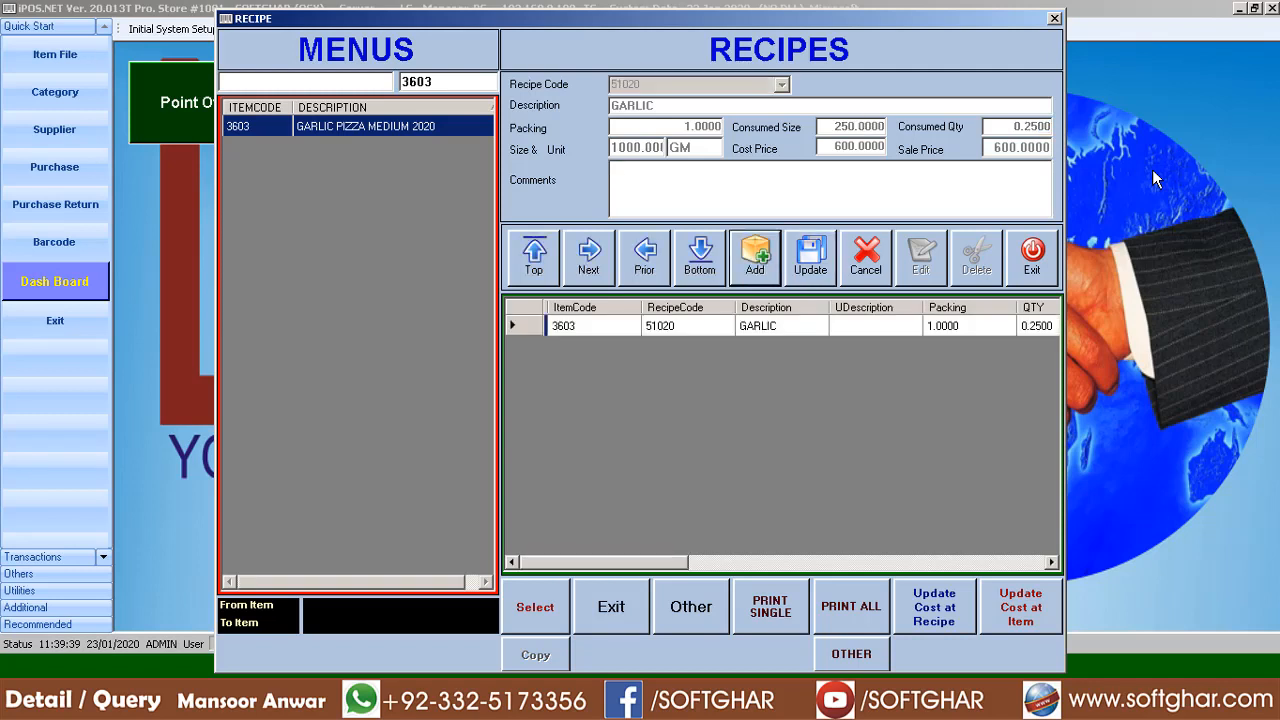
# Step: Add DOUGH to the recipe by searching for "DOU", set its consumed size to 300 and save the line
pyautogui.write('/D')
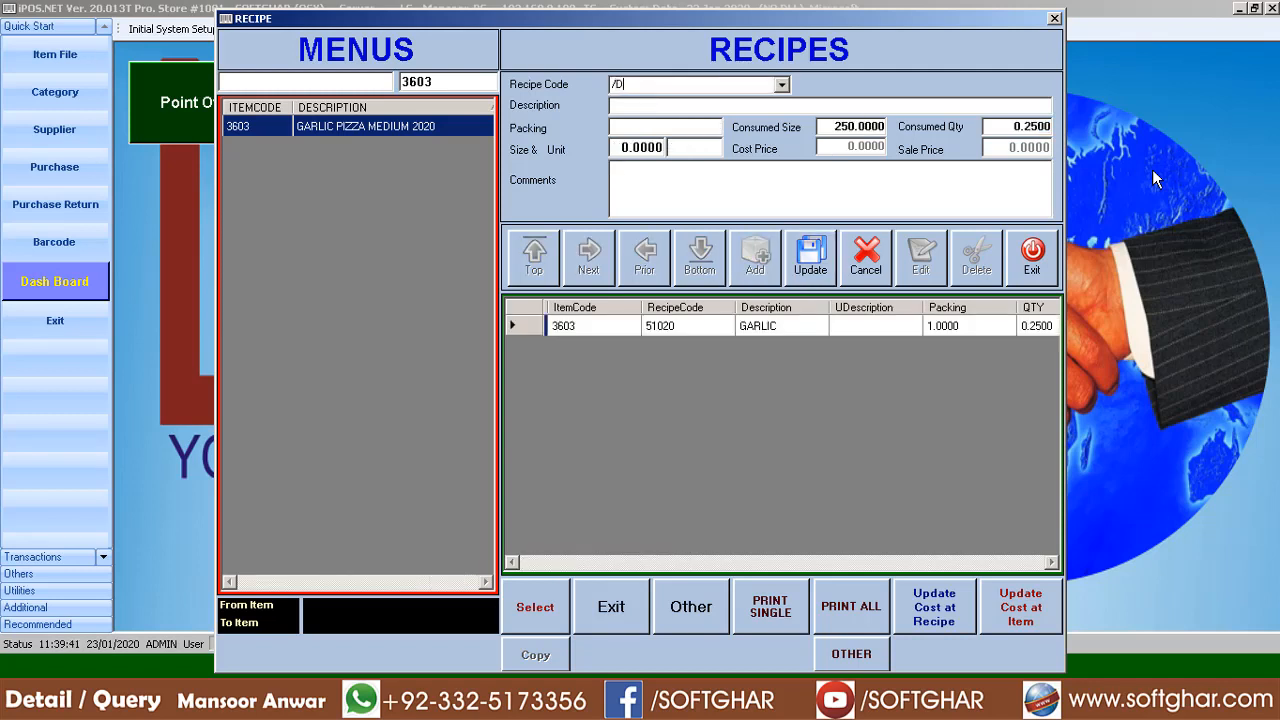
pyautogui.write('OU')
pyautogui.press('Return')
pyautogui.press('Return')
pyautogui.press('Return')
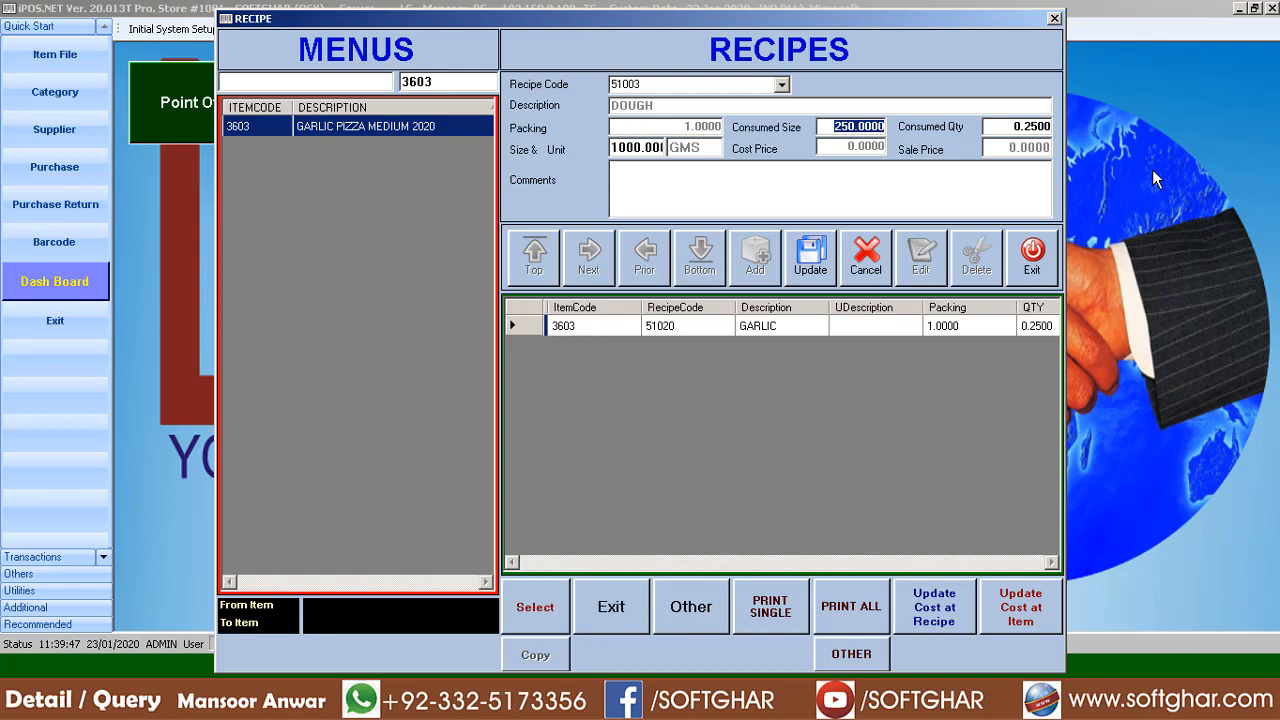
pyautogui.write('300')
pyautogui.press('Return')
pyautogui.press('Return')
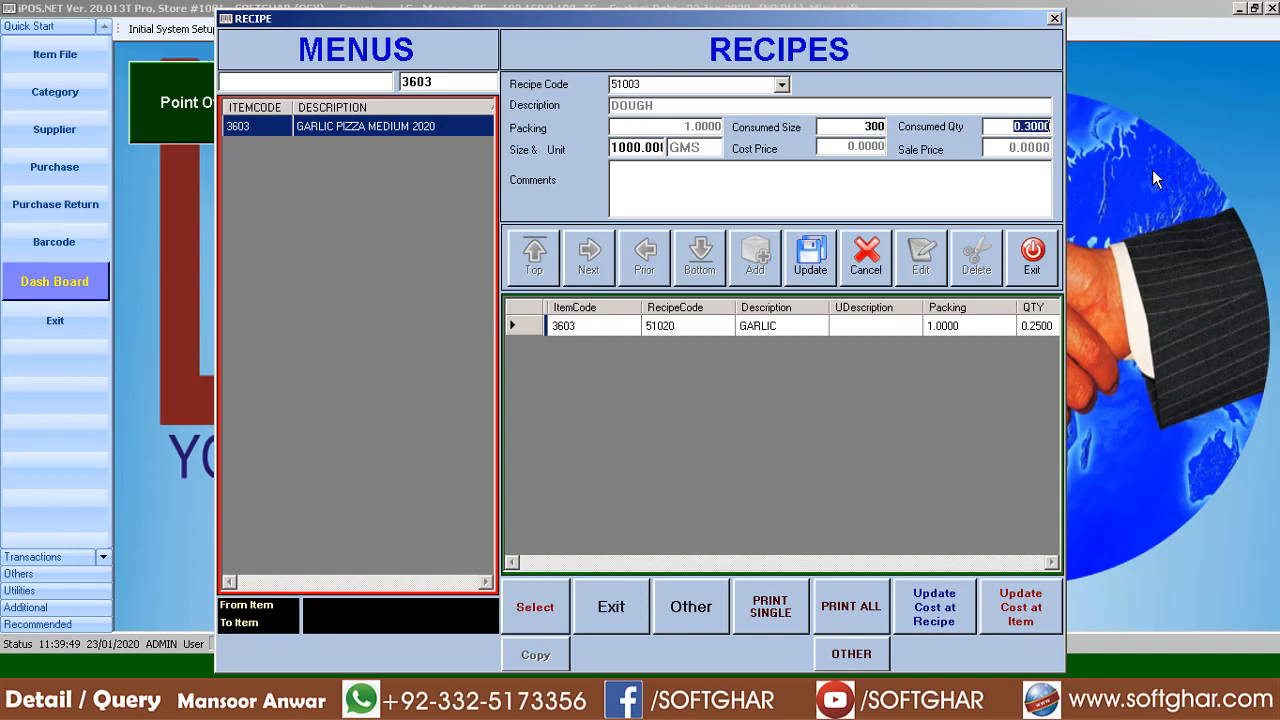
pyautogui.press('Return')
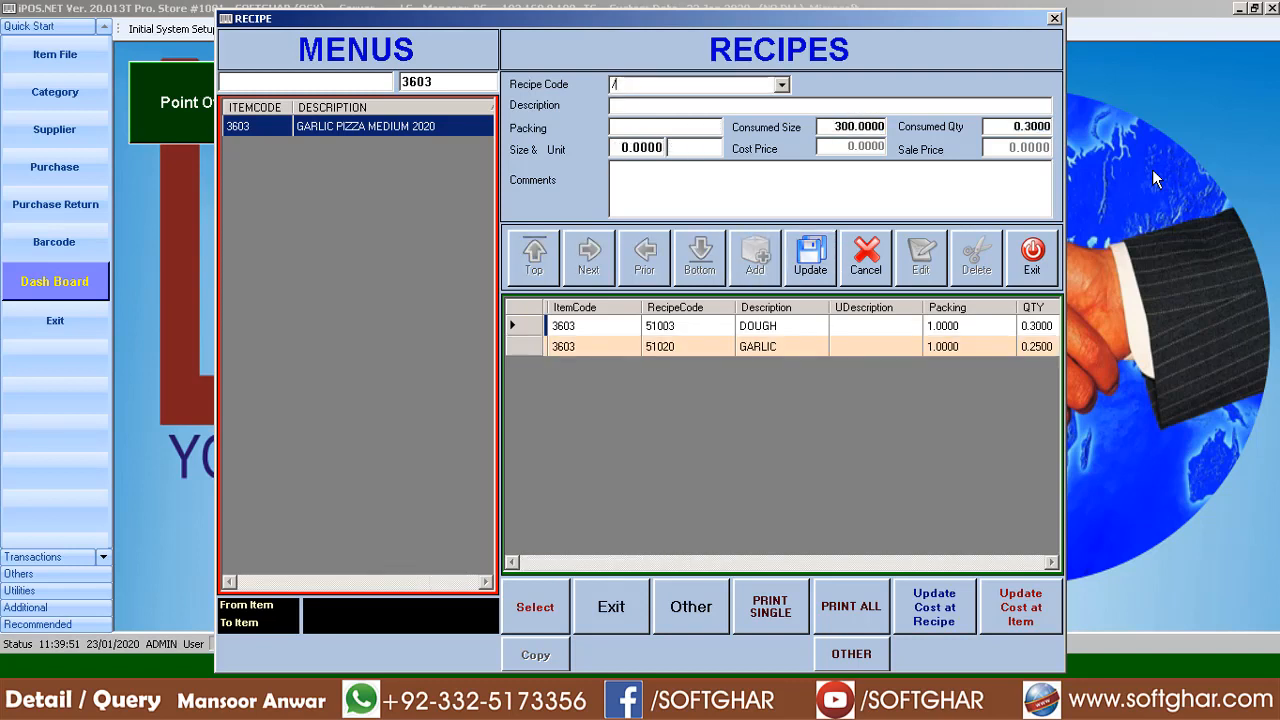
pyautogui.write('/MO')
pyautogui.press('Return')
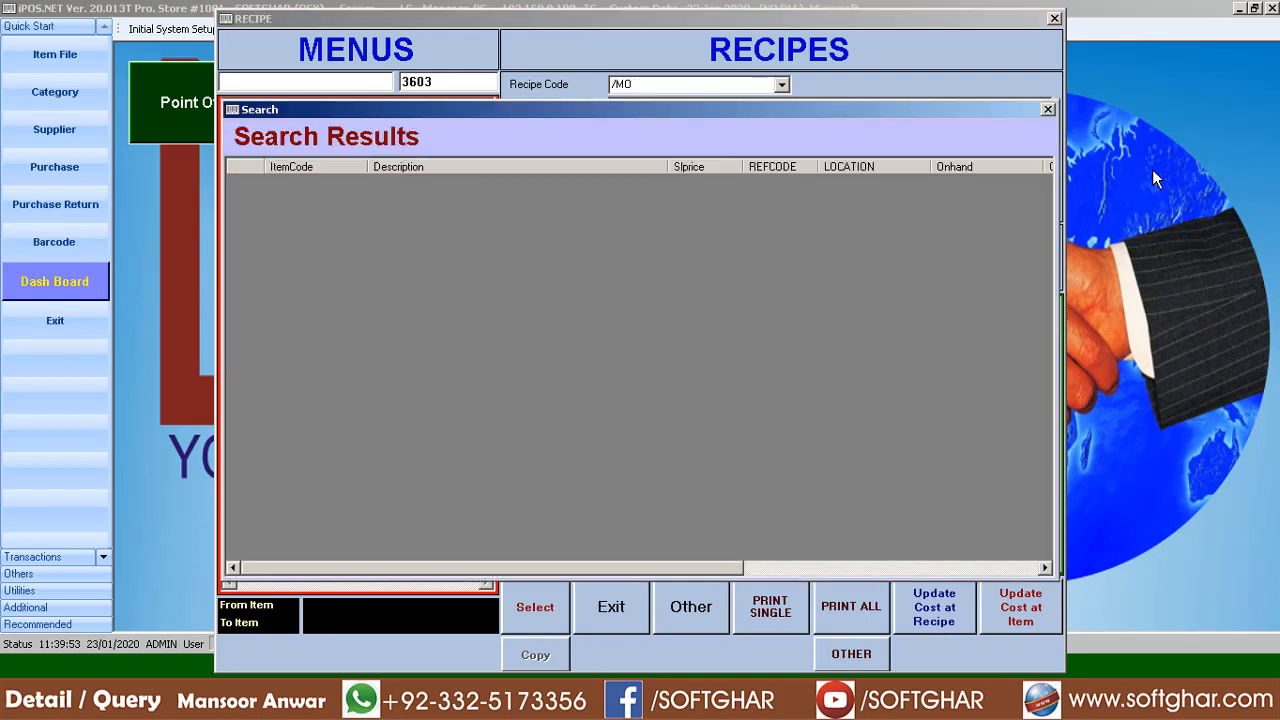
pyautogui.click(1047, 109)
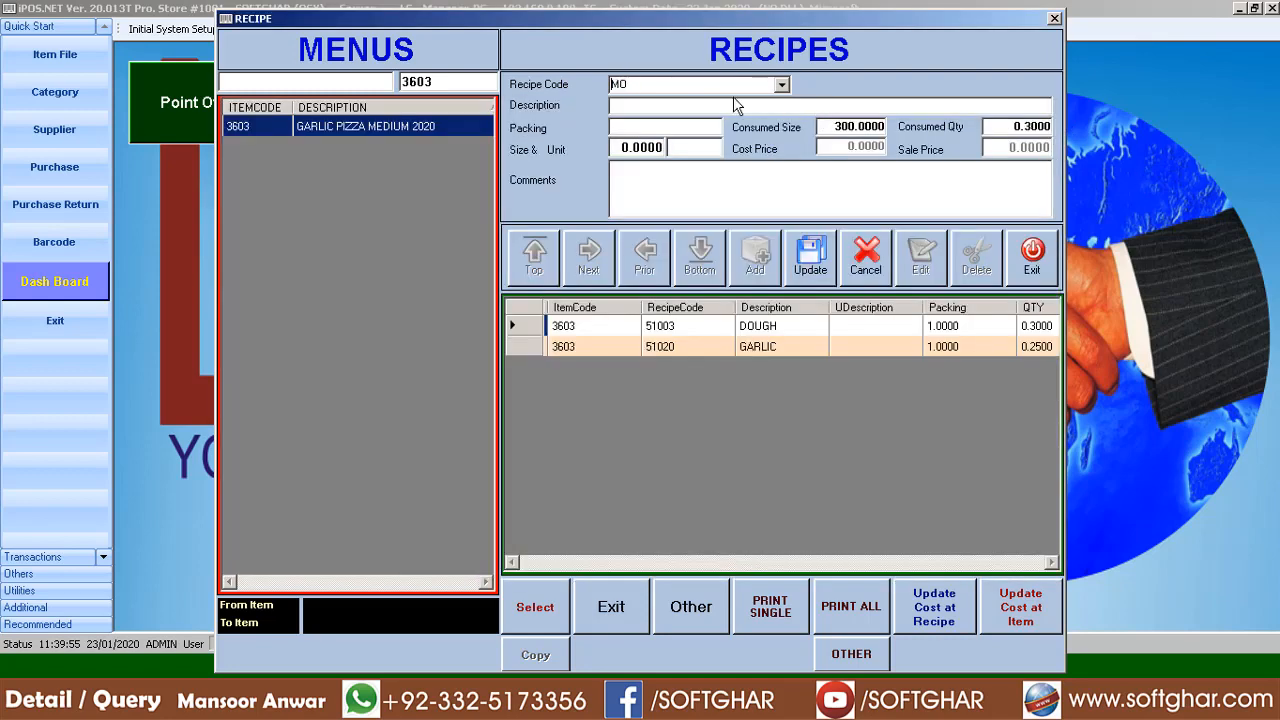
# Step: Add MAYO to the recipe from a search for "M", set its consumed size to 50 and save the line
pyautogui.doubleClick(721, 86)
pyautogui.write('/')
pyautogui.press('Return')
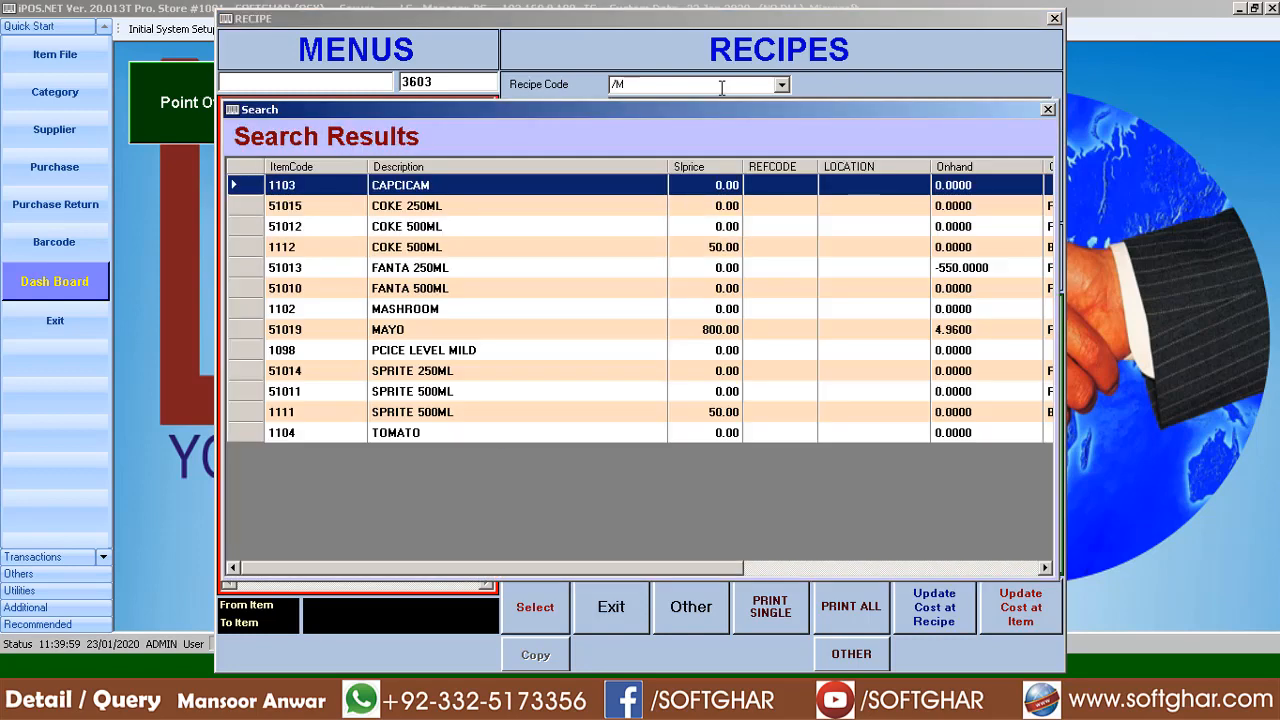
pyautogui.click(410, 330)
pyautogui.press('Return')
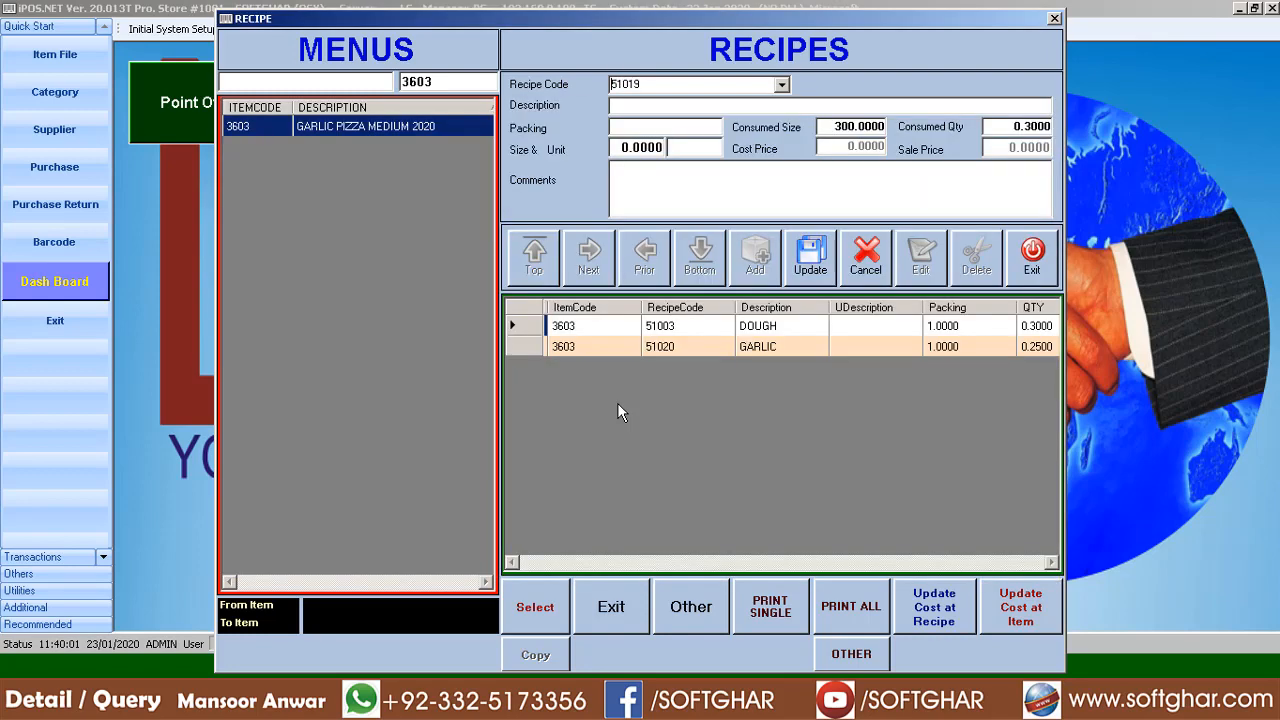
pyautogui.press('Return')
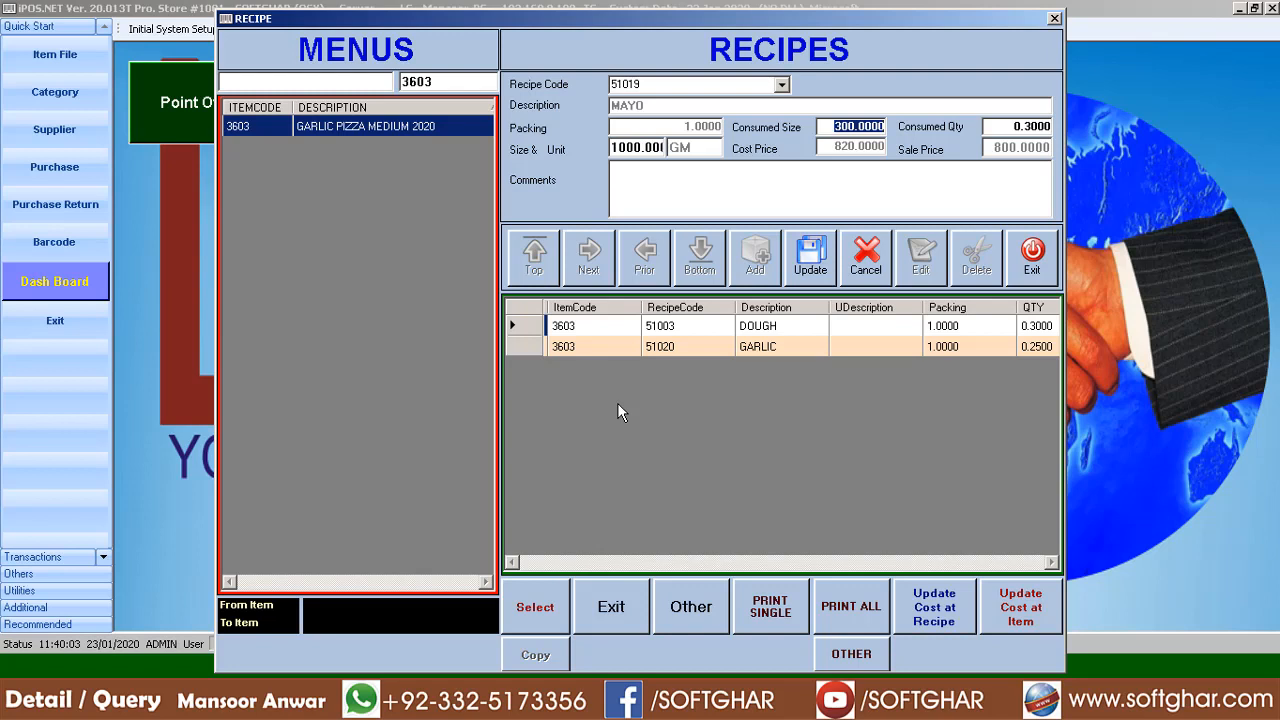
pyautogui.press('BackSpace')
pyautogui.write('50')
pyautogui.press('Return')
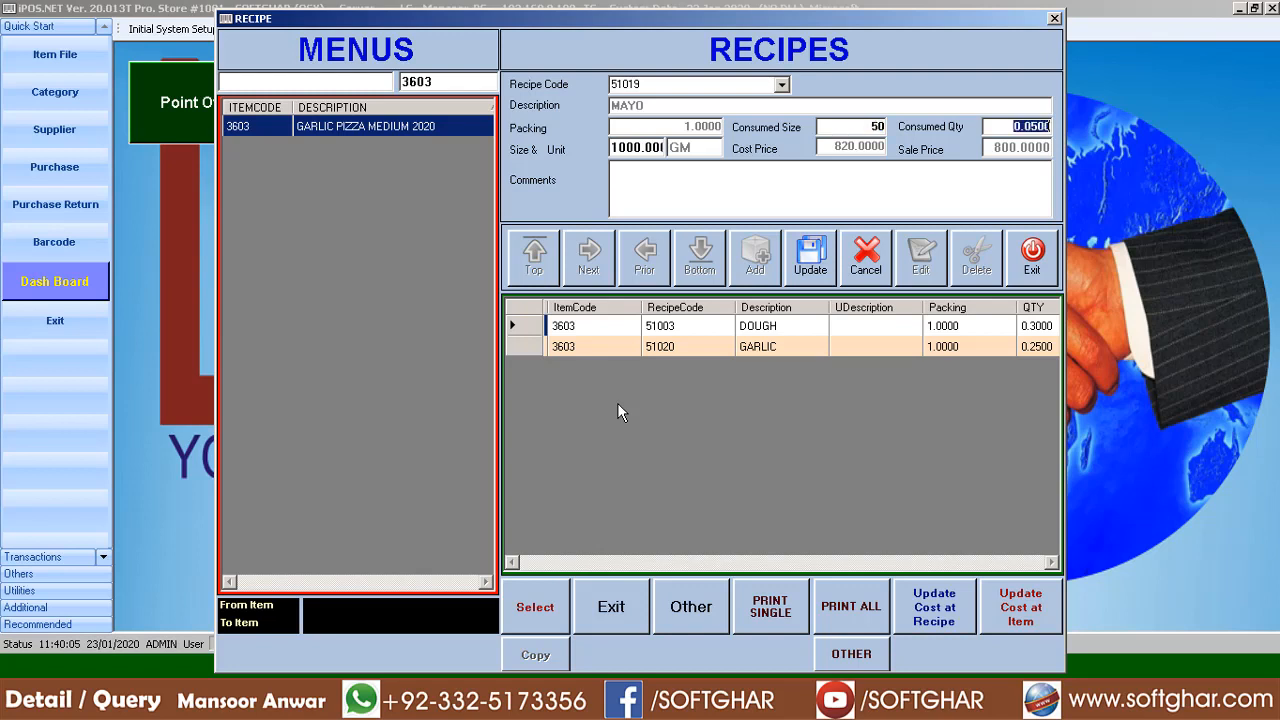
pyautogui.press('Return')
pyautogui.press('Return')
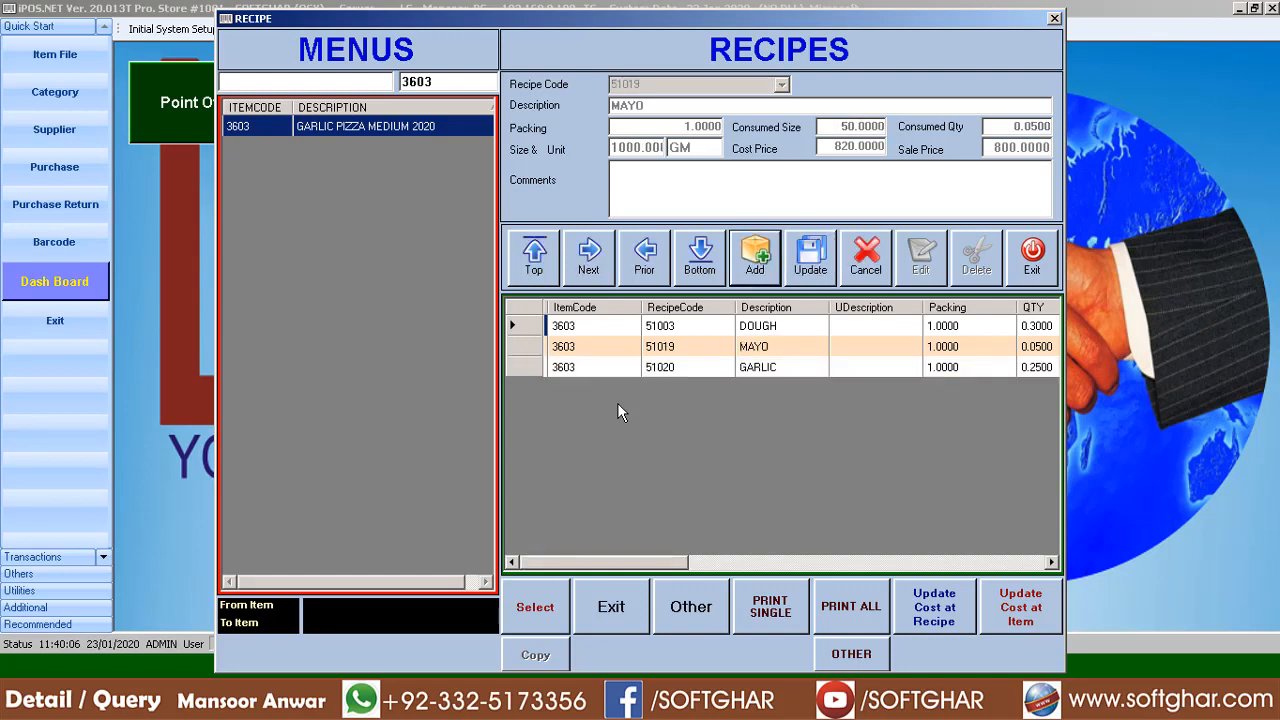
# Step: Review the DOUGH, MAYO and GARLIC lines of the recipe and close the Recipe form
pyautogui.click(690, 326)
pyautogui.click(687, 369)
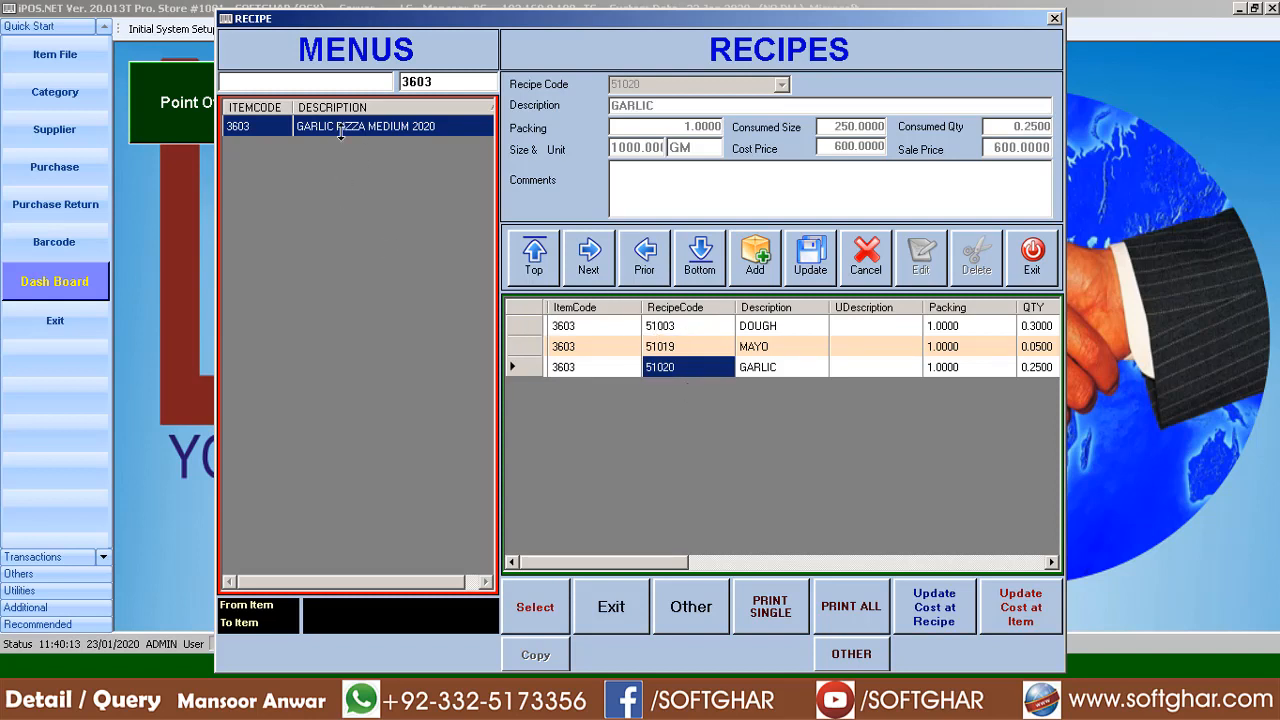
pyautogui.click(680, 346)
pyautogui.click(682, 367)
pyautogui.click(674, 326)
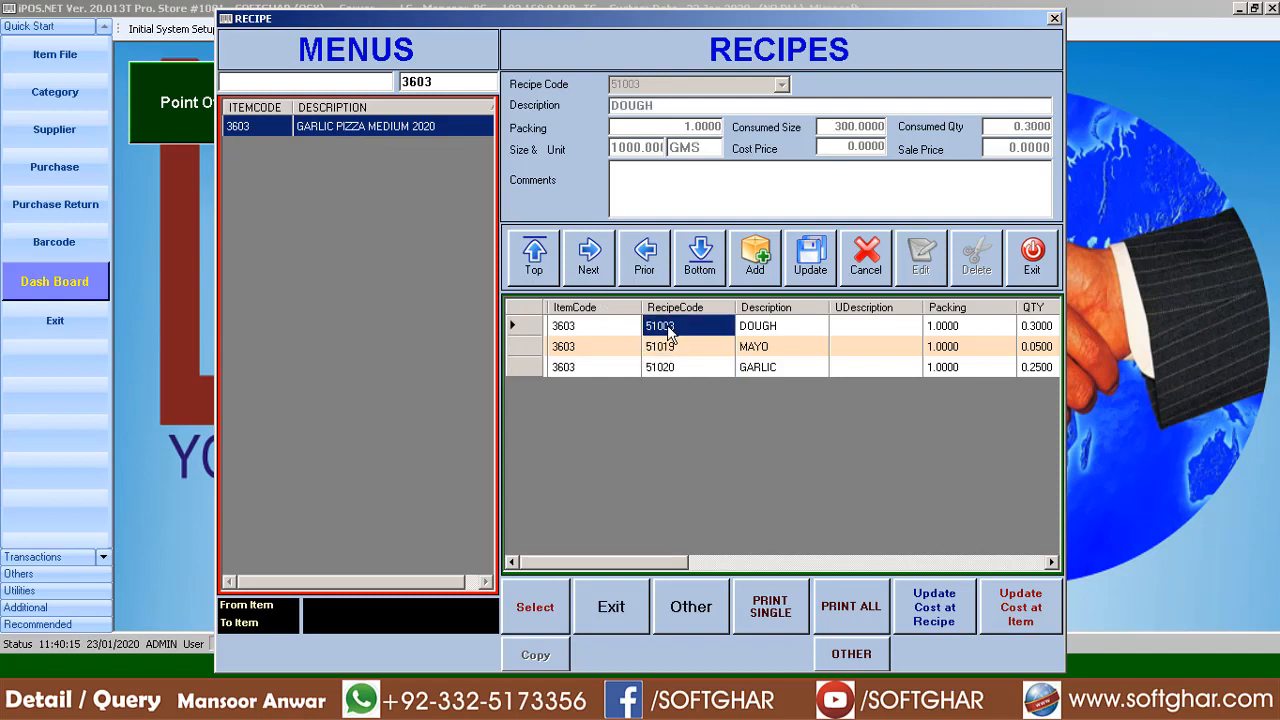
pyautogui.click(1030, 264)
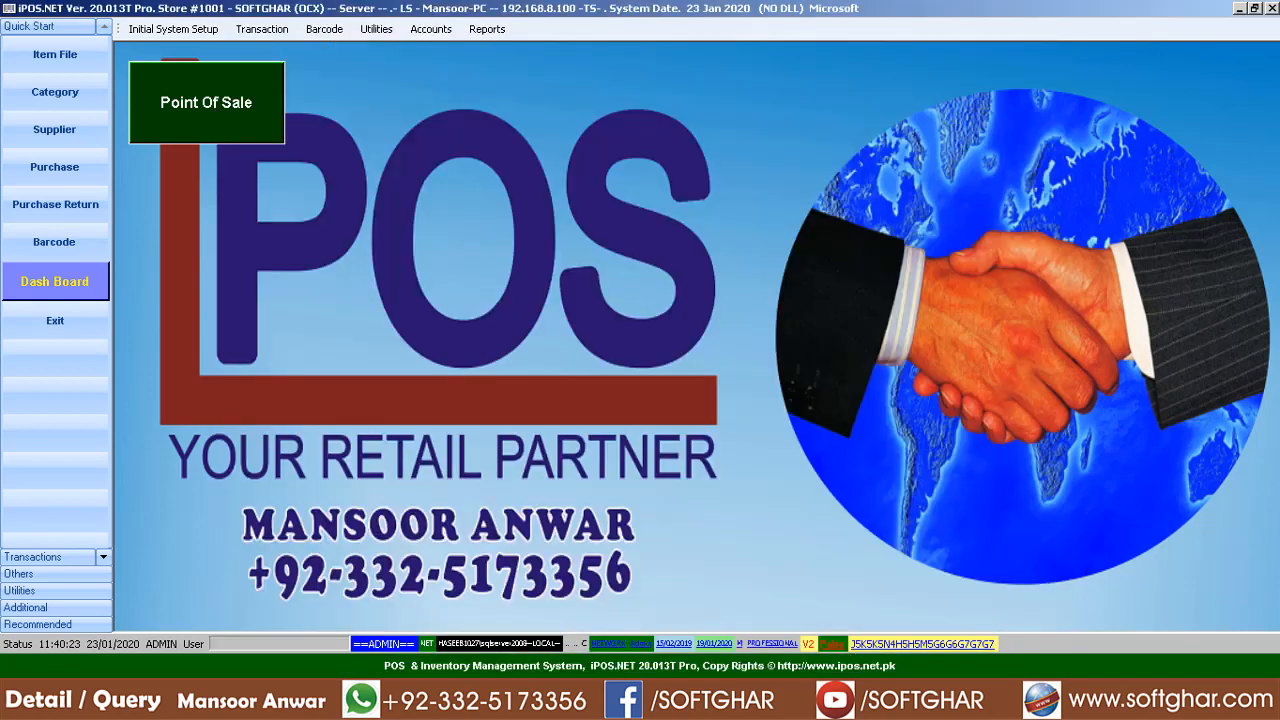
# Step: Open the Point Of Sale and log in with the POS user ID
pyautogui.click(236, 105)
pyautogui.click(990, 103)
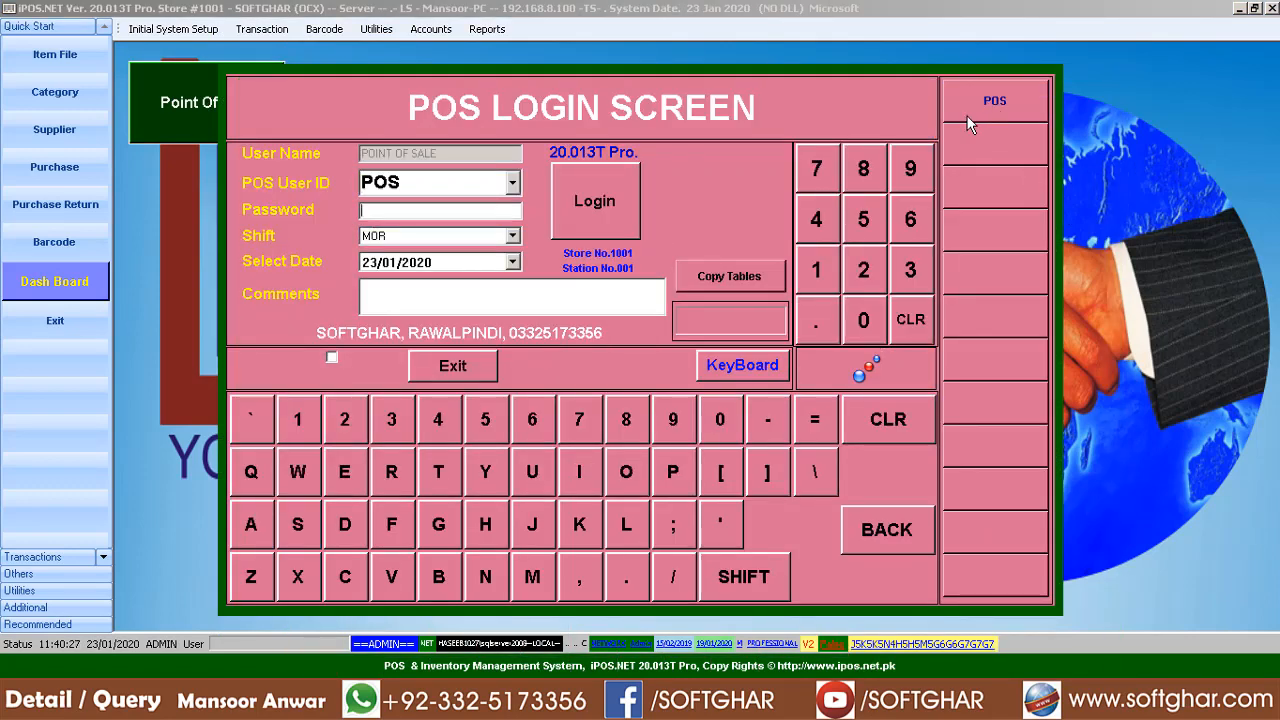
pyautogui.press('Return')
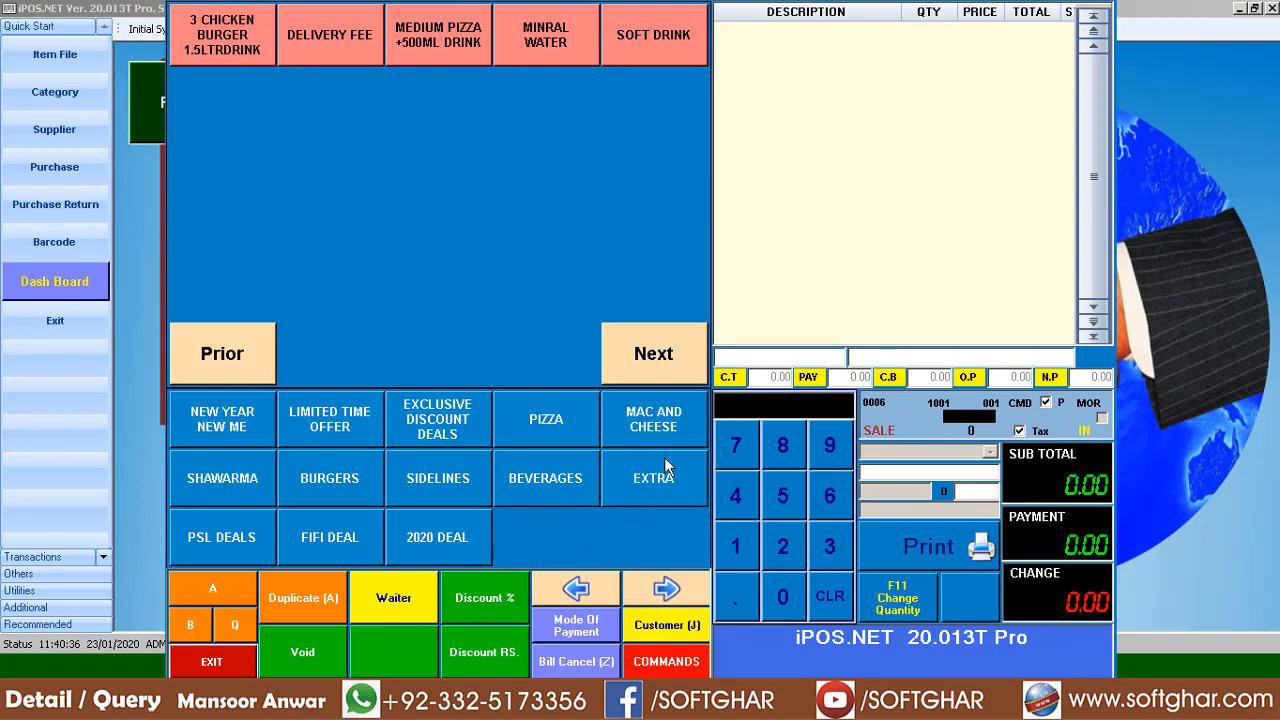
# Step: Examine which items the 2020 DEAL category and the other sales categories offer
pyautogui.click(440, 538)
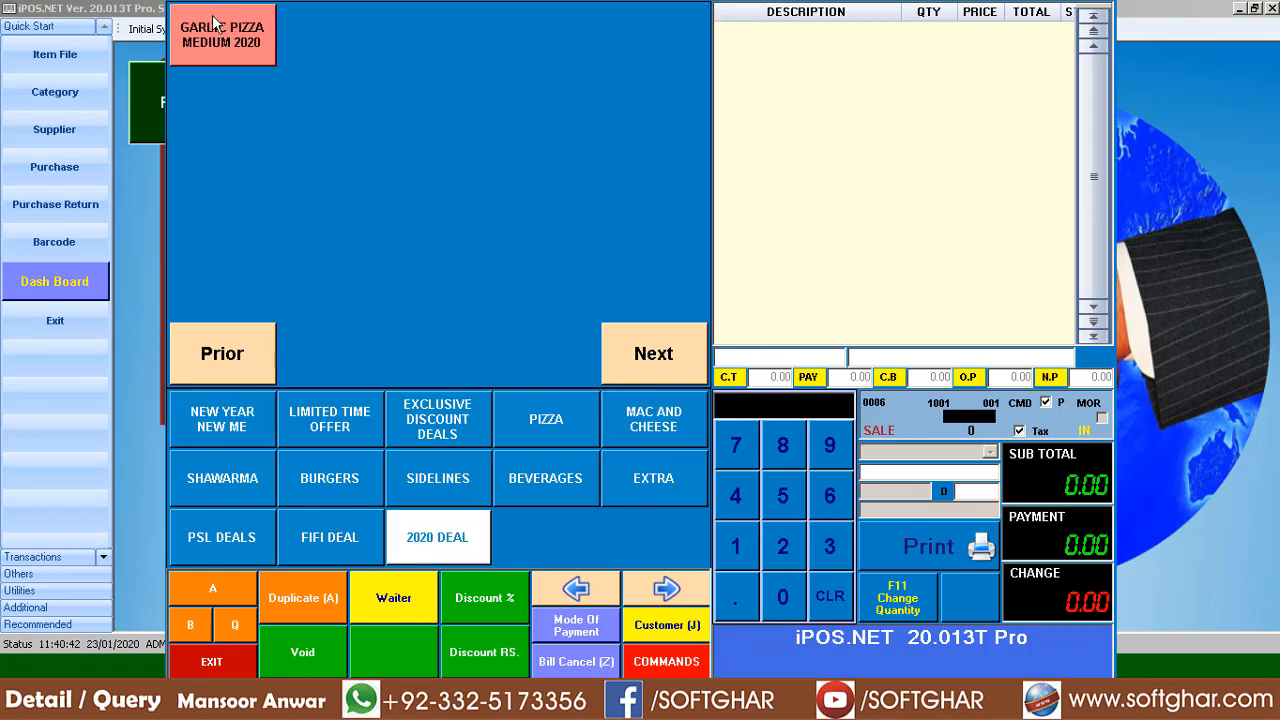
pyautogui.click(246, 436)
pyautogui.click(334, 432)
pyautogui.click(440, 431)
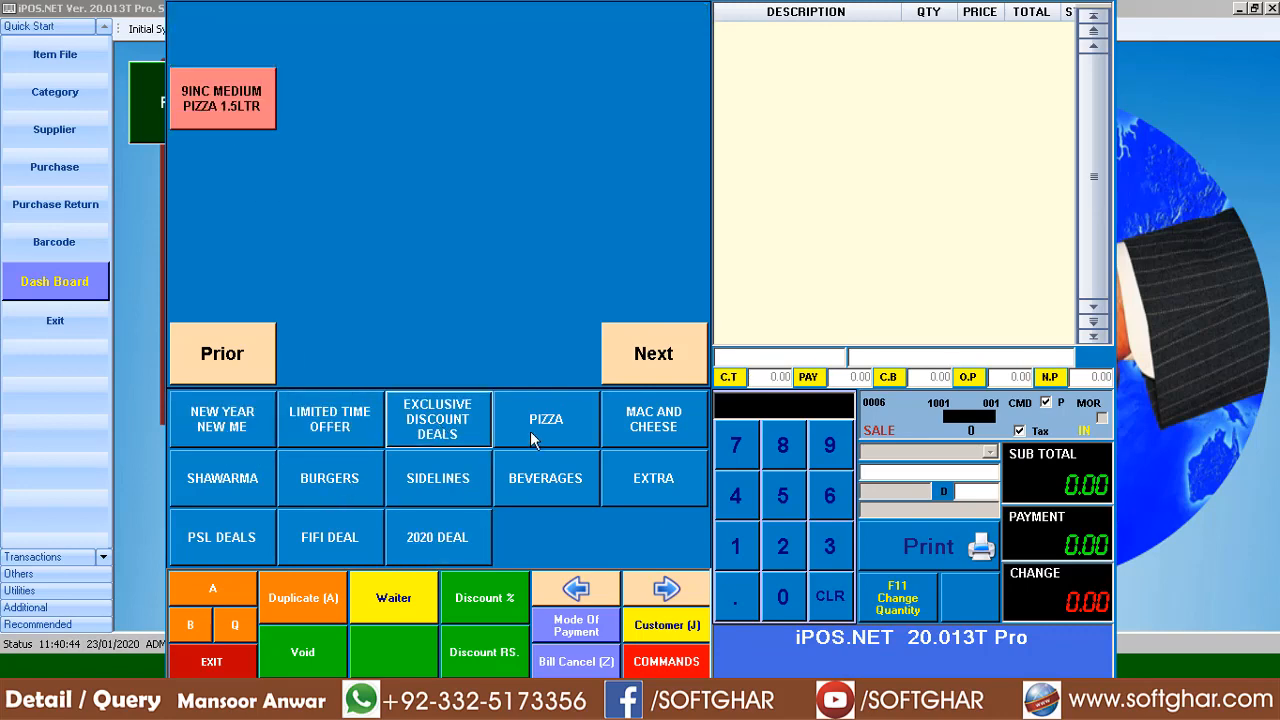
pyautogui.click(538, 431)
pyautogui.click(685, 428)
pyautogui.click(653, 478)
pyautogui.click(437, 478)
pyautogui.click(240, 478)
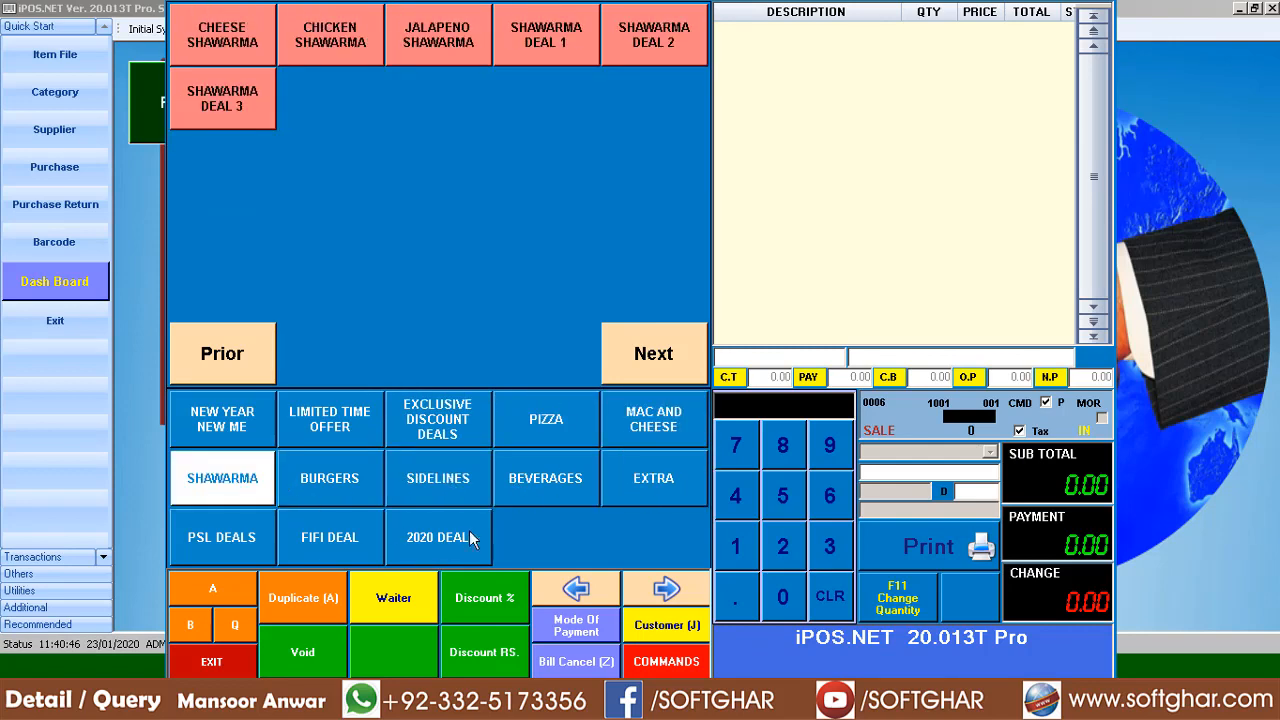
# Step: Add 2 GARLIC PIZZA MEDIUM 2020 from the 2020 DEAL category to the bill and assign the second listed waiter
pyautogui.click(476, 536)
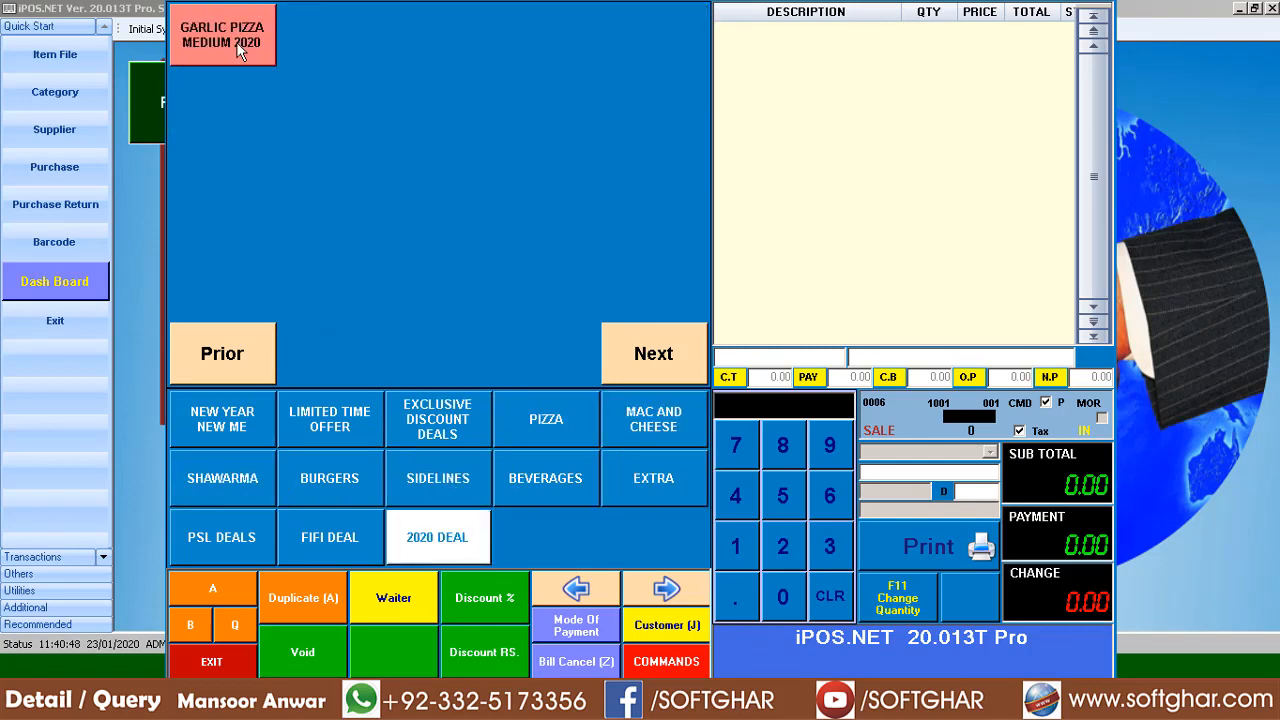
pyautogui.click(783, 546)
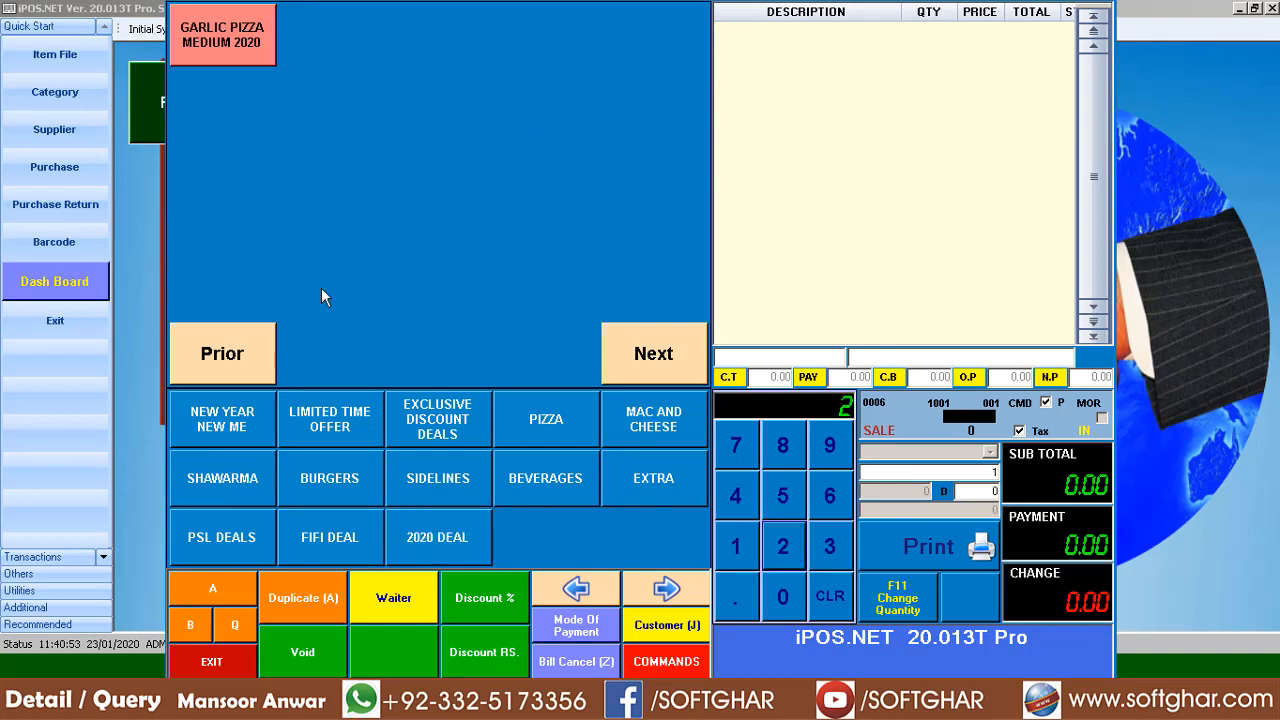
pyautogui.click(226, 38)
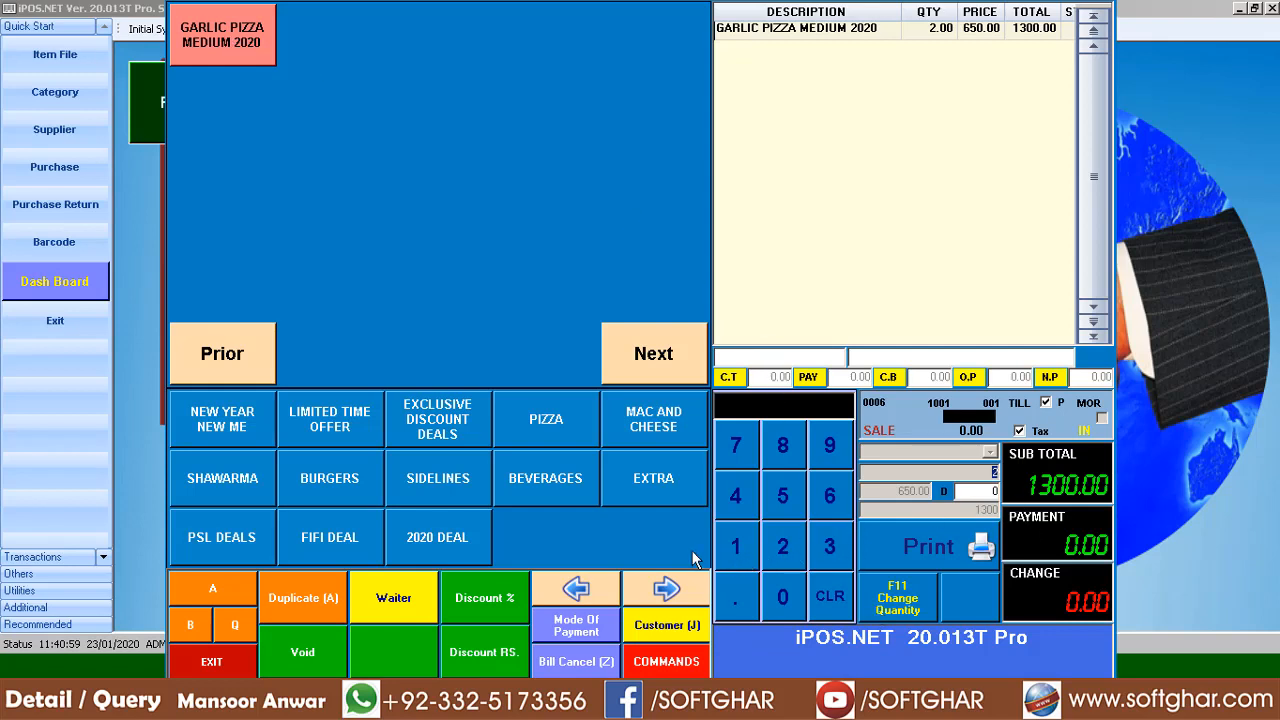
pyautogui.click(414, 595)
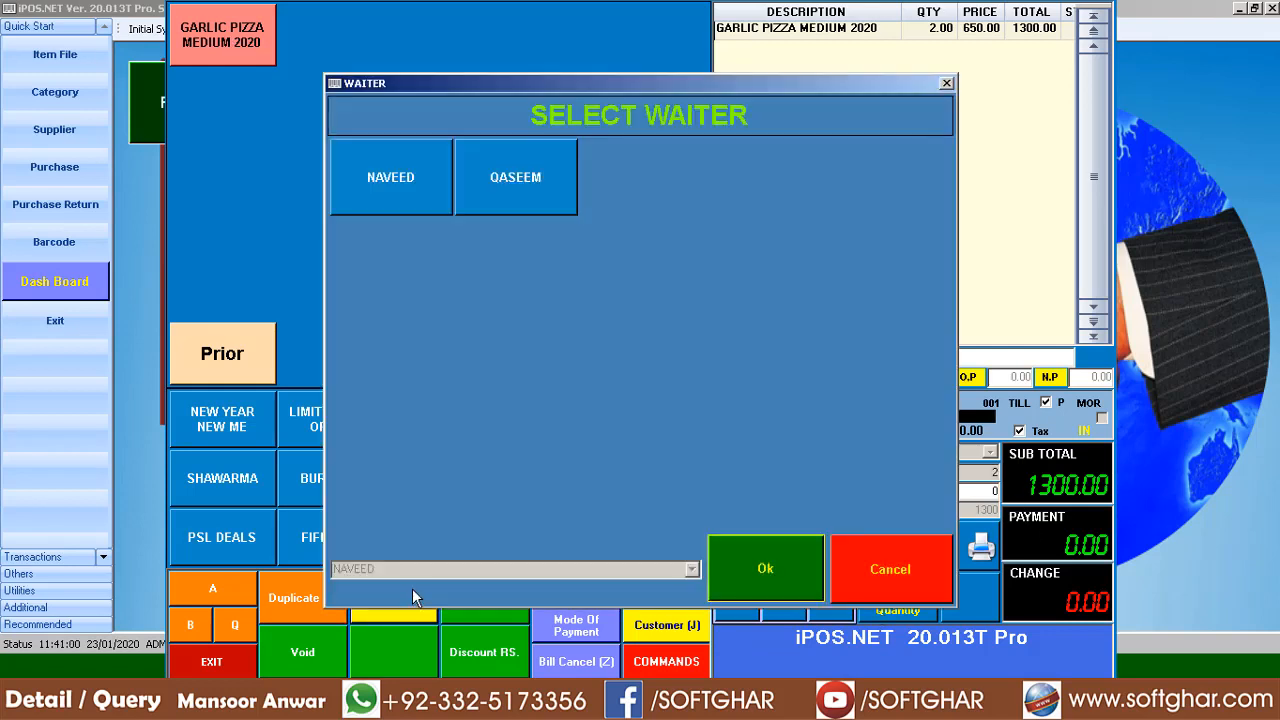
pyautogui.click(537, 176)
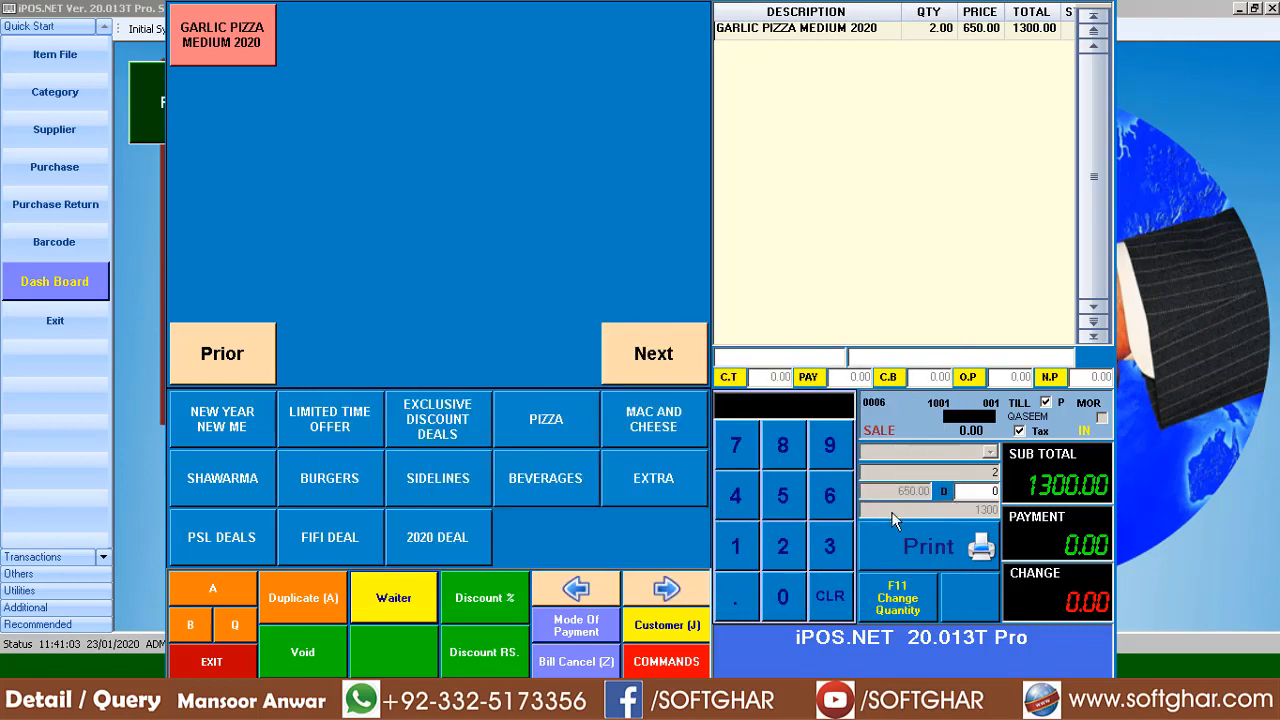
# Step: Pay the bill with 1500, print it, and exit the sales screen
pyautogui.click(752, 548)
pyautogui.click(783, 496)
pyautogui.click(789, 603)
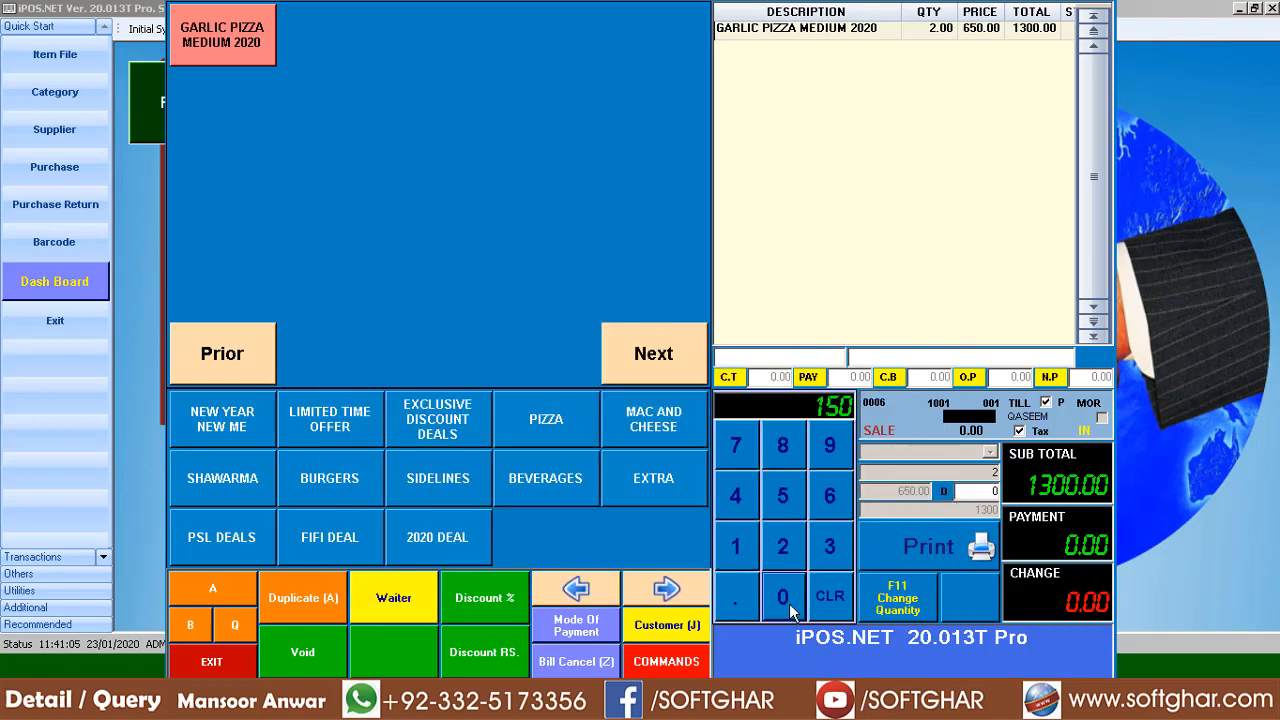
pyautogui.click(789, 603)
pyautogui.click(920, 544)
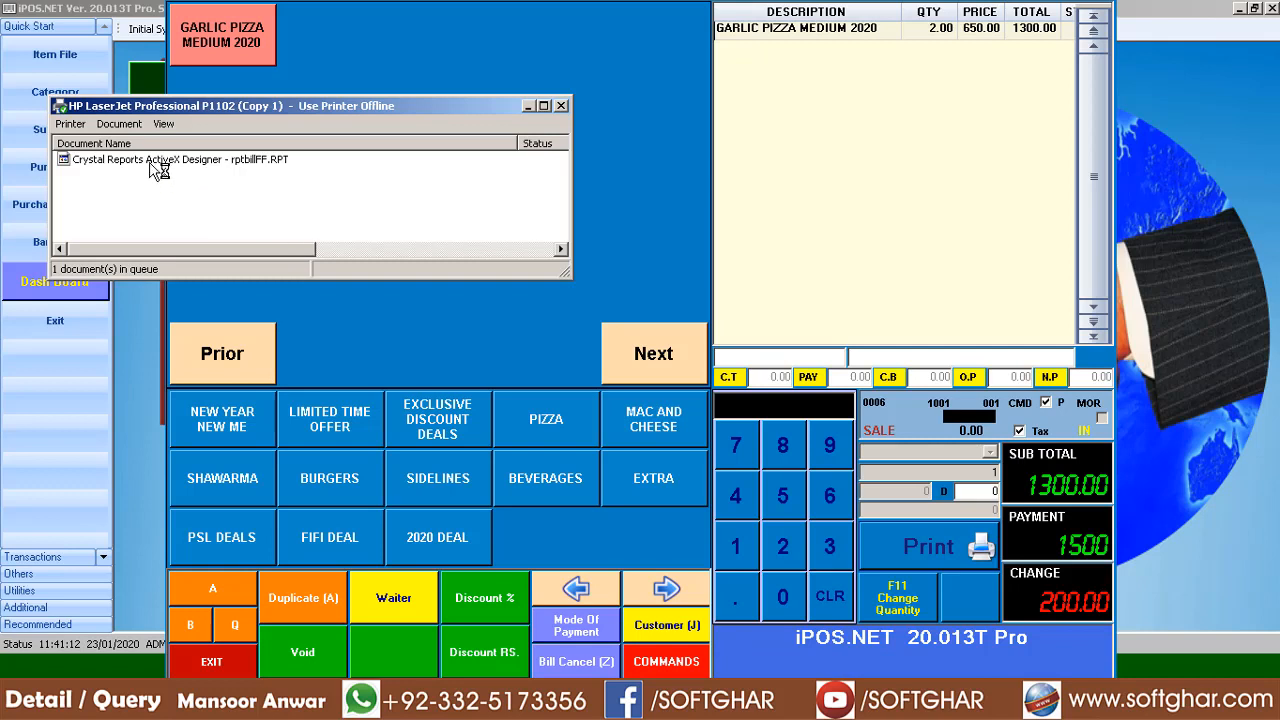
pyautogui.click(562, 106)
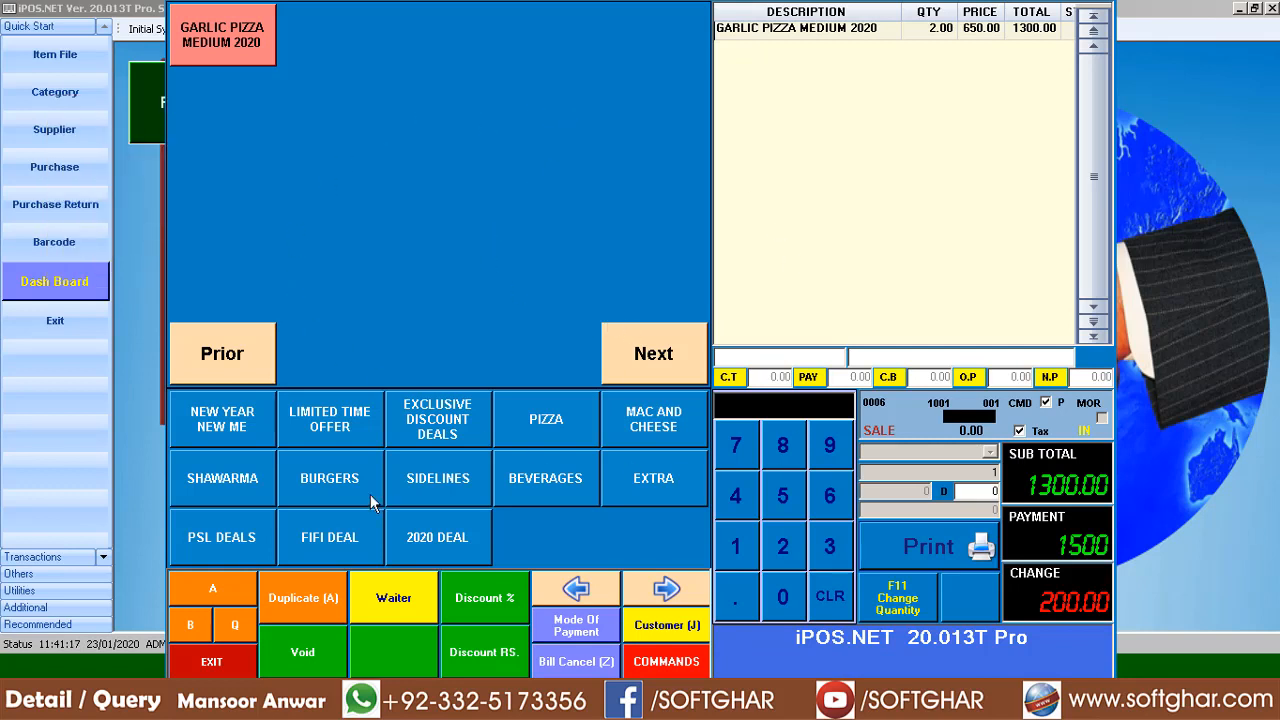
pyautogui.click(229, 659)
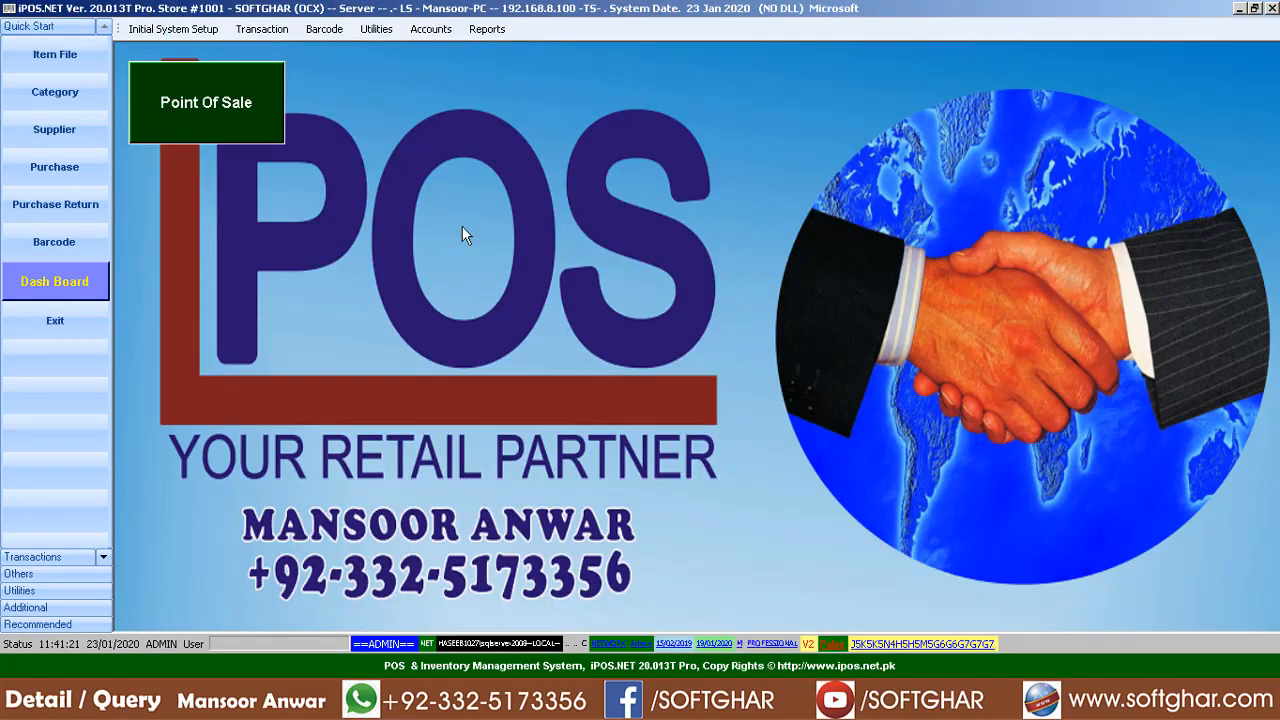
# Step: Run Posting to update the stock with the sale and close the Posting Form
pyautogui.click(376, 34)
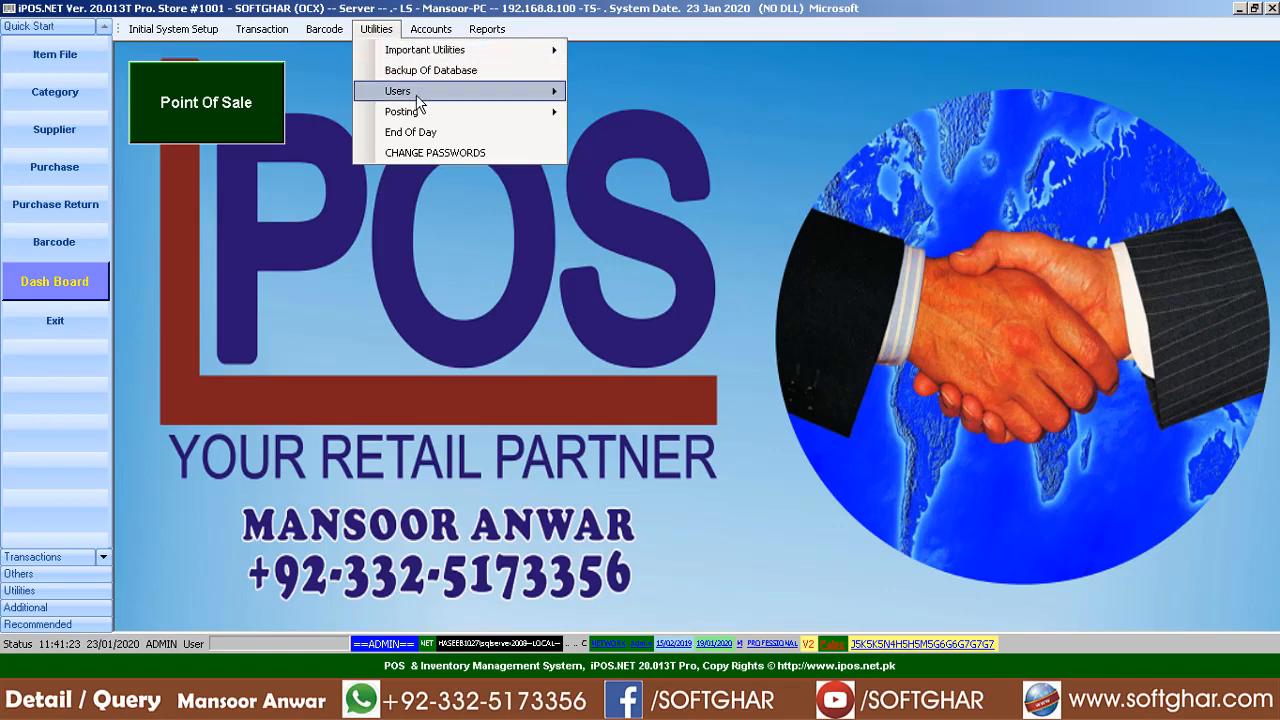
pyautogui.moveTo(436, 112)
pyautogui.click(632, 113)
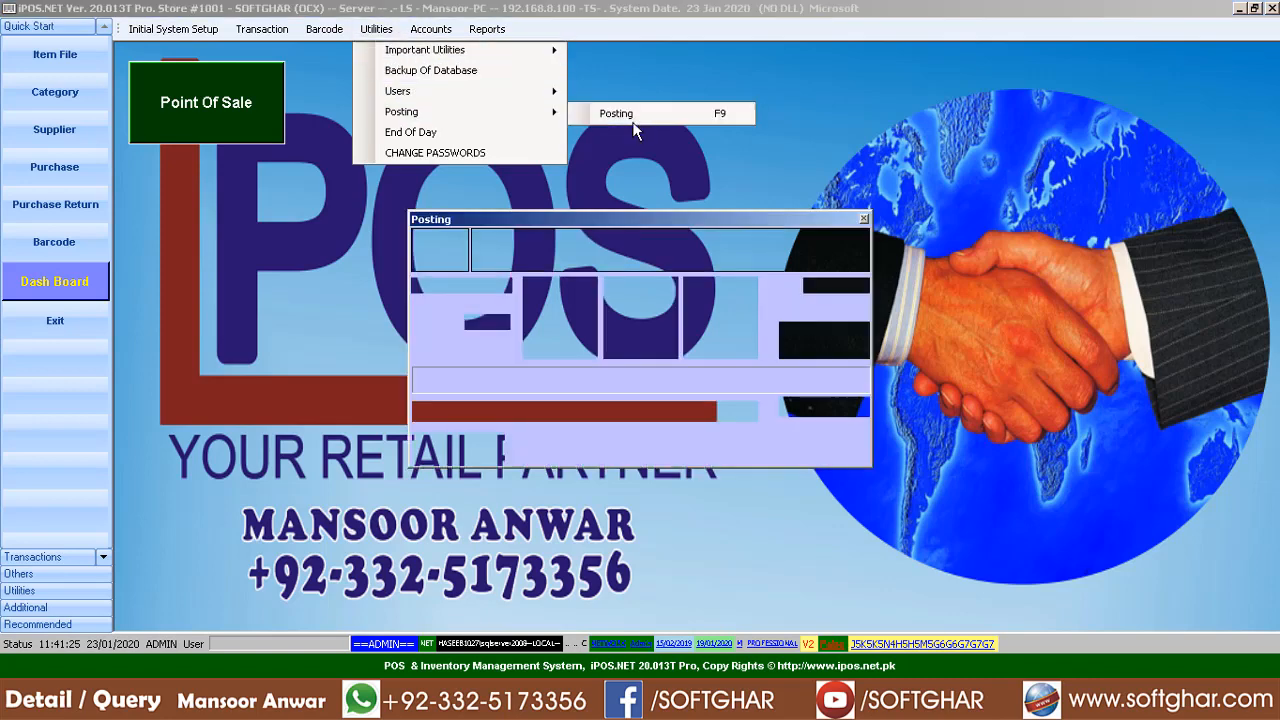
pyautogui.click(560, 335)
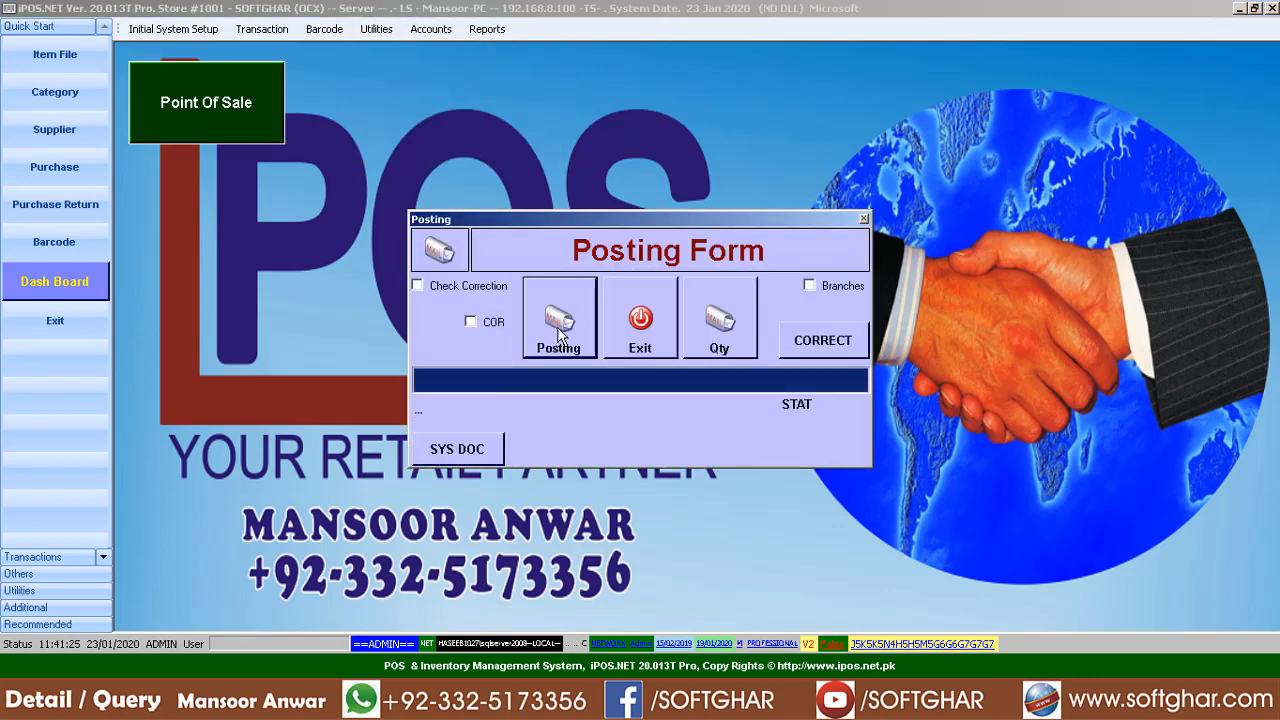
pyautogui.click(739, 404)
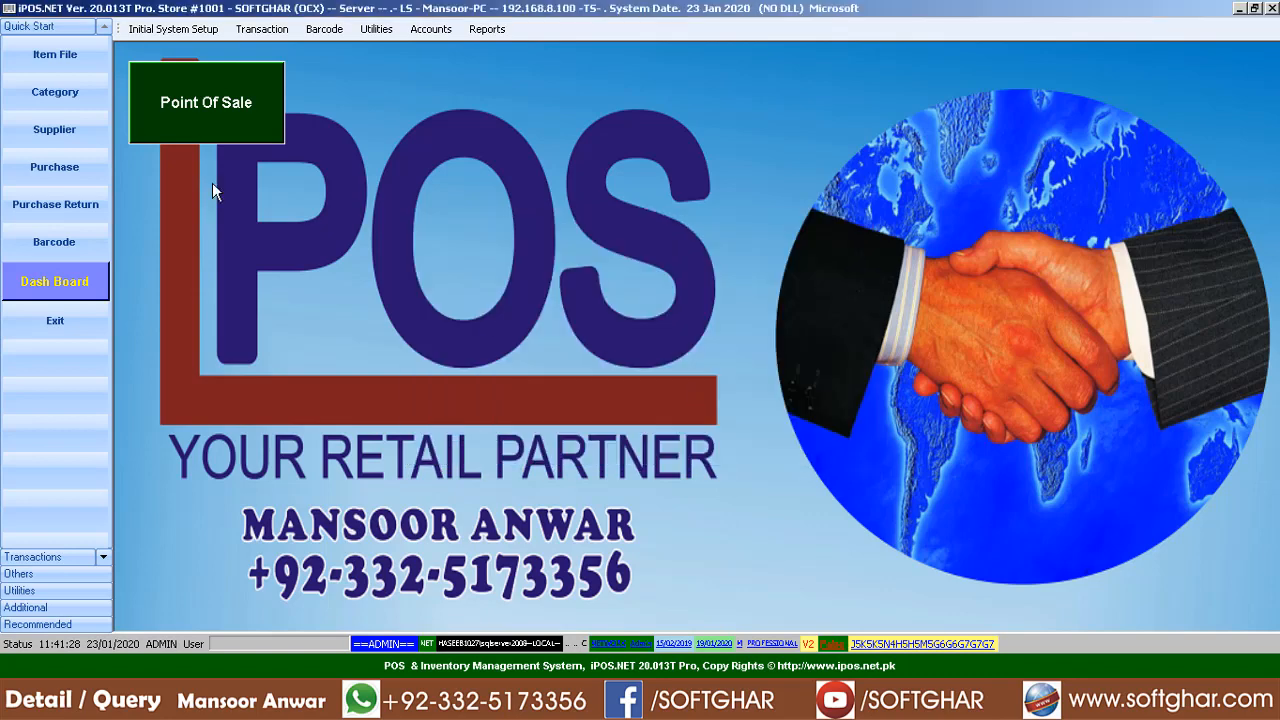
# Step: Look up item code 51020 GARLIC in the Item File, check its in-hand quantity and close the form
pyautogui.click(66, 55)
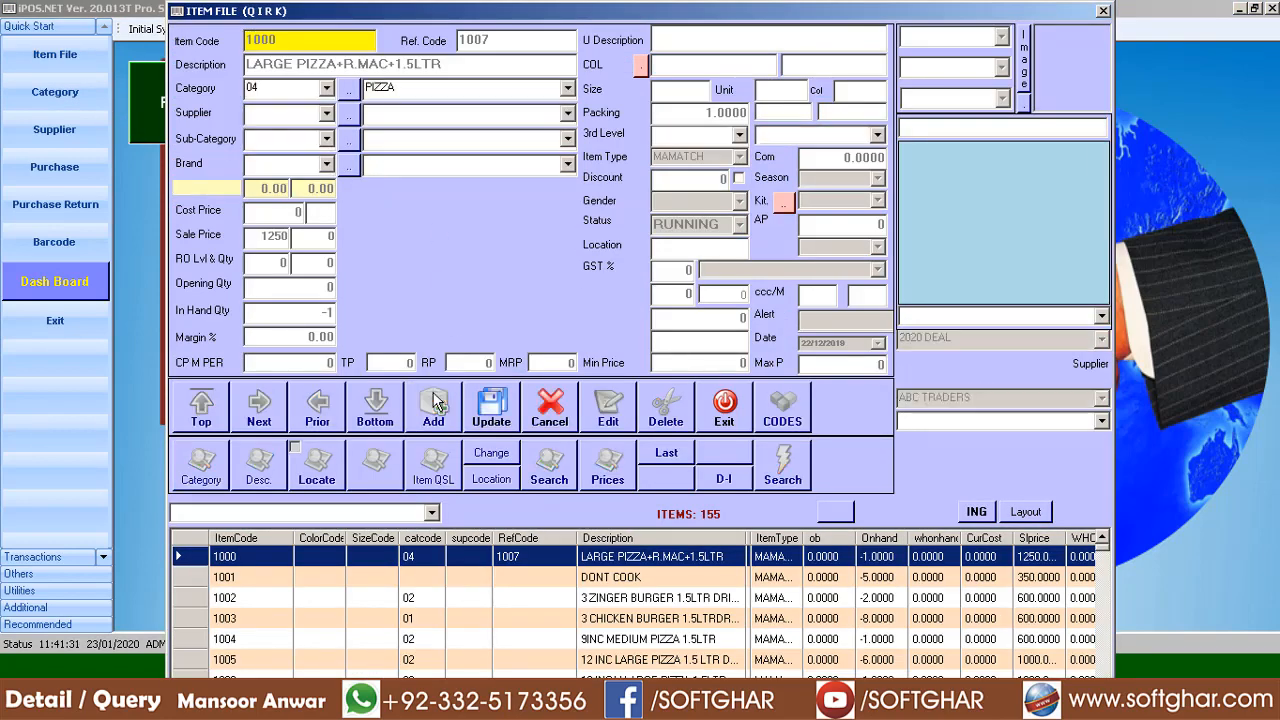
pyautogui.click(435, 402)
pyautogui.write('51020')
pyautogui.press('Return')
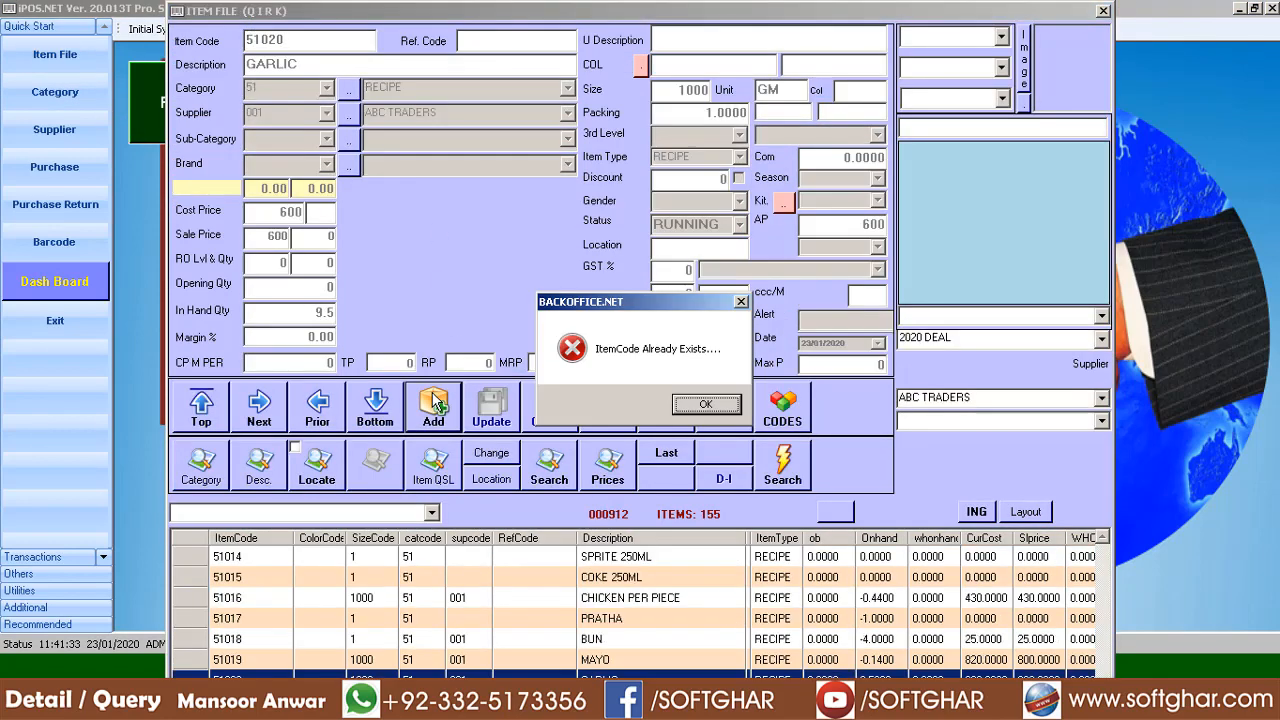
pyautogui.press('Return')
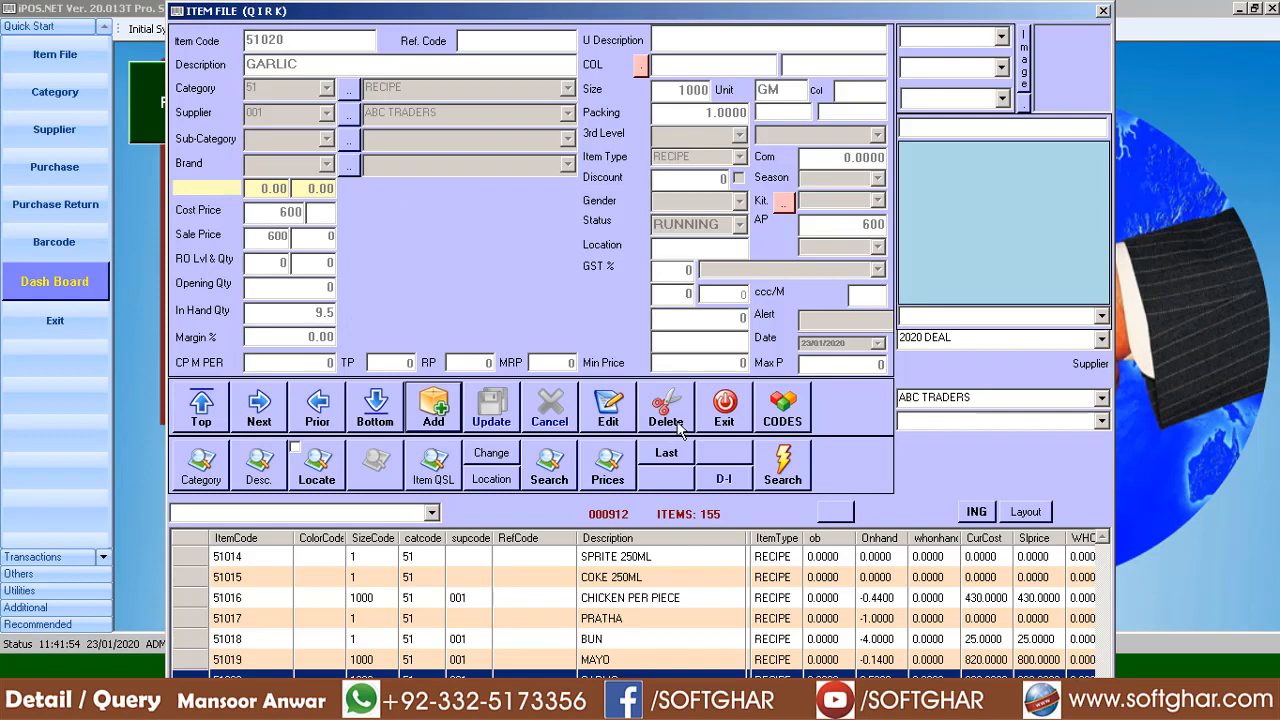
pyautogui.click(720, 406)
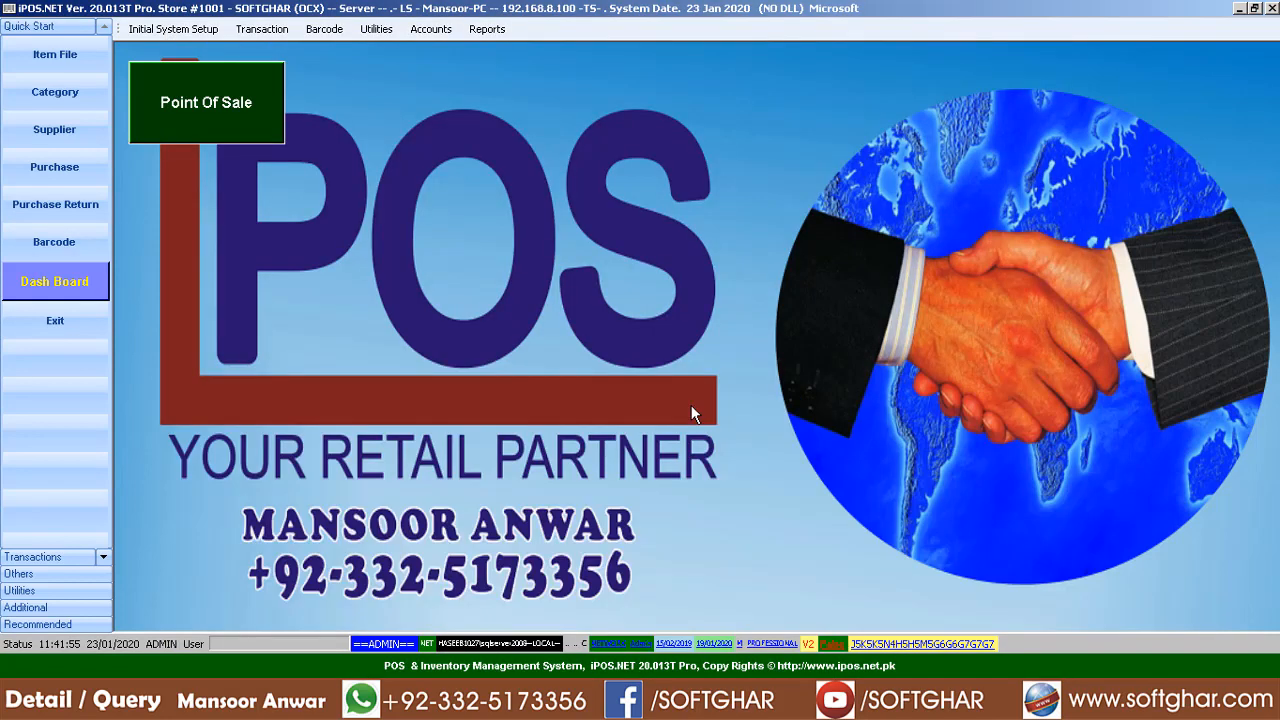
# Step: Preview the overall Daily Sale Report, check the totals for 23/01/2020 and close the preview
pyautogui.click(485, 30)
pyautogui.moveTo(525, 48)
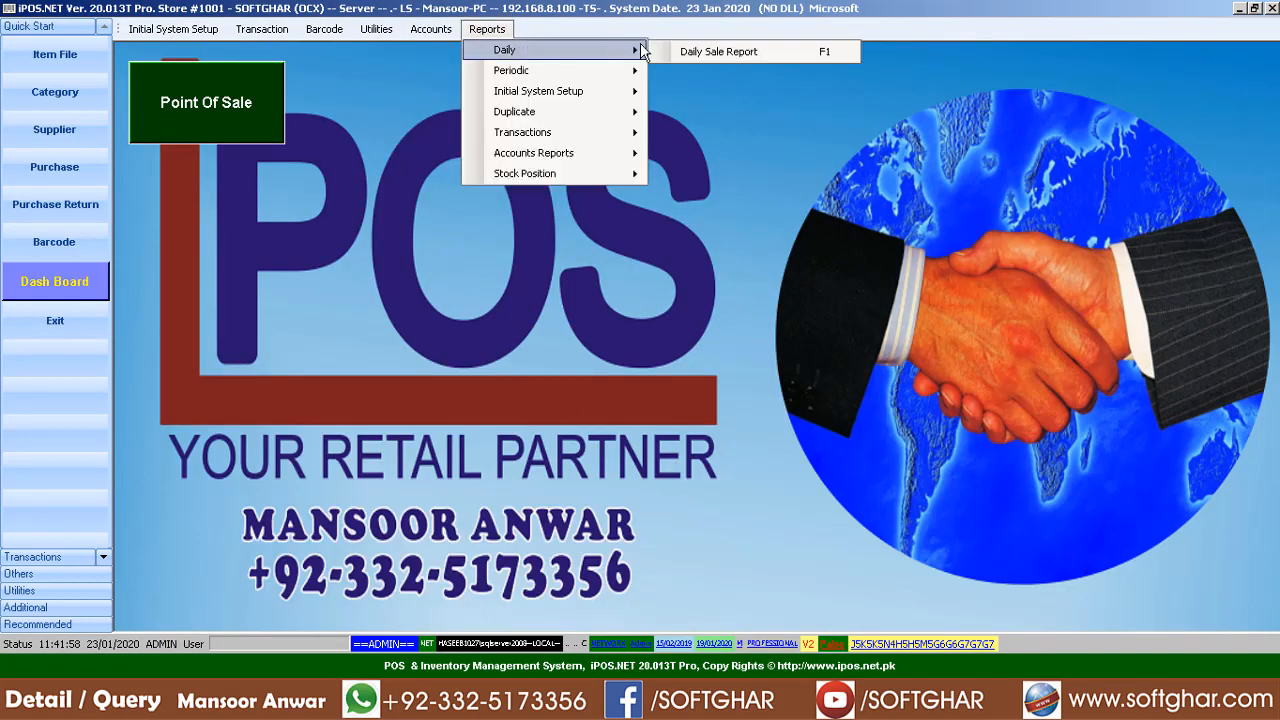
pyautogui.click(712, 52)
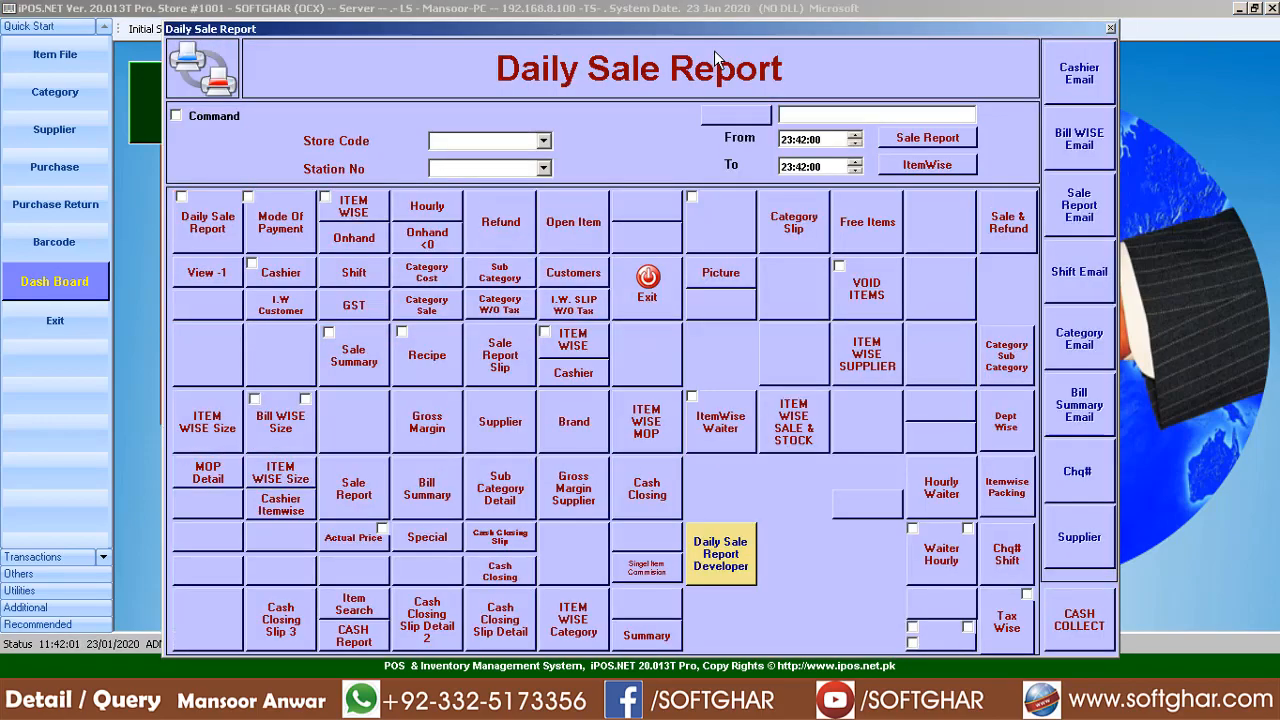
pyautogui.click(207, 223)
pyautogui.press('Return')
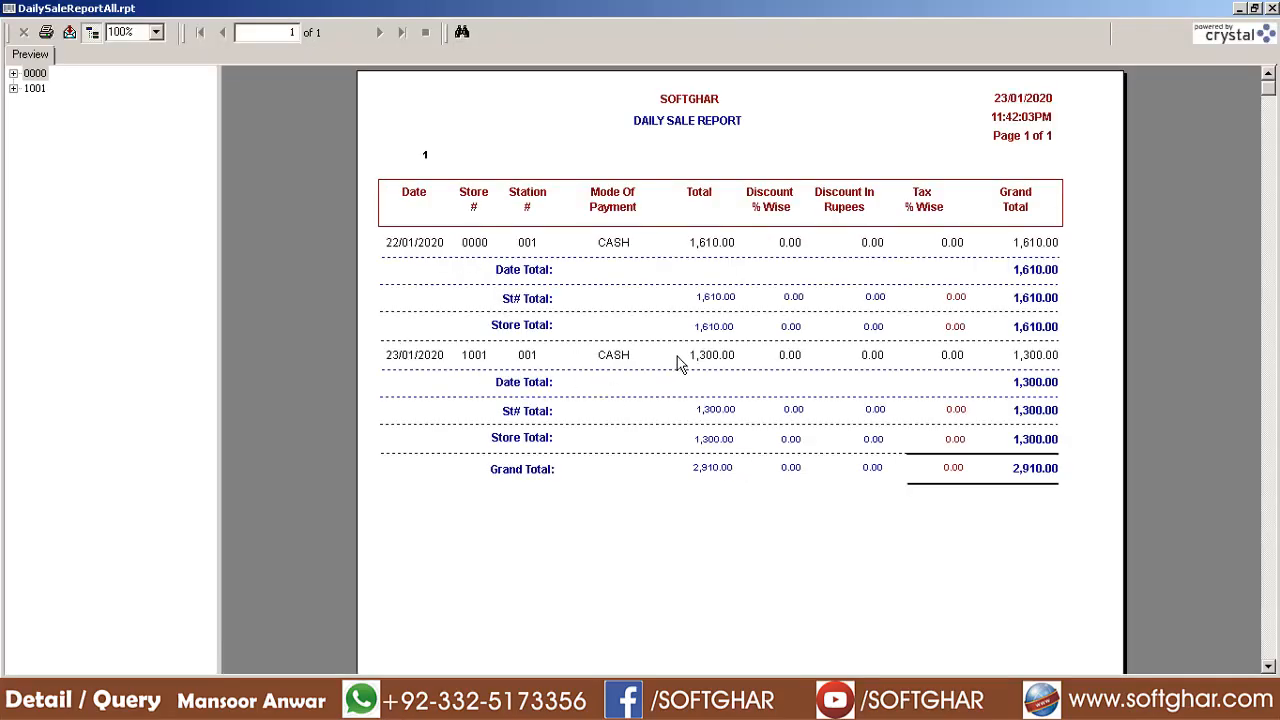
pyautogui.click(680, 356)
pyautogui.click(1060, 352)
pyautogui.click(1271, 7)
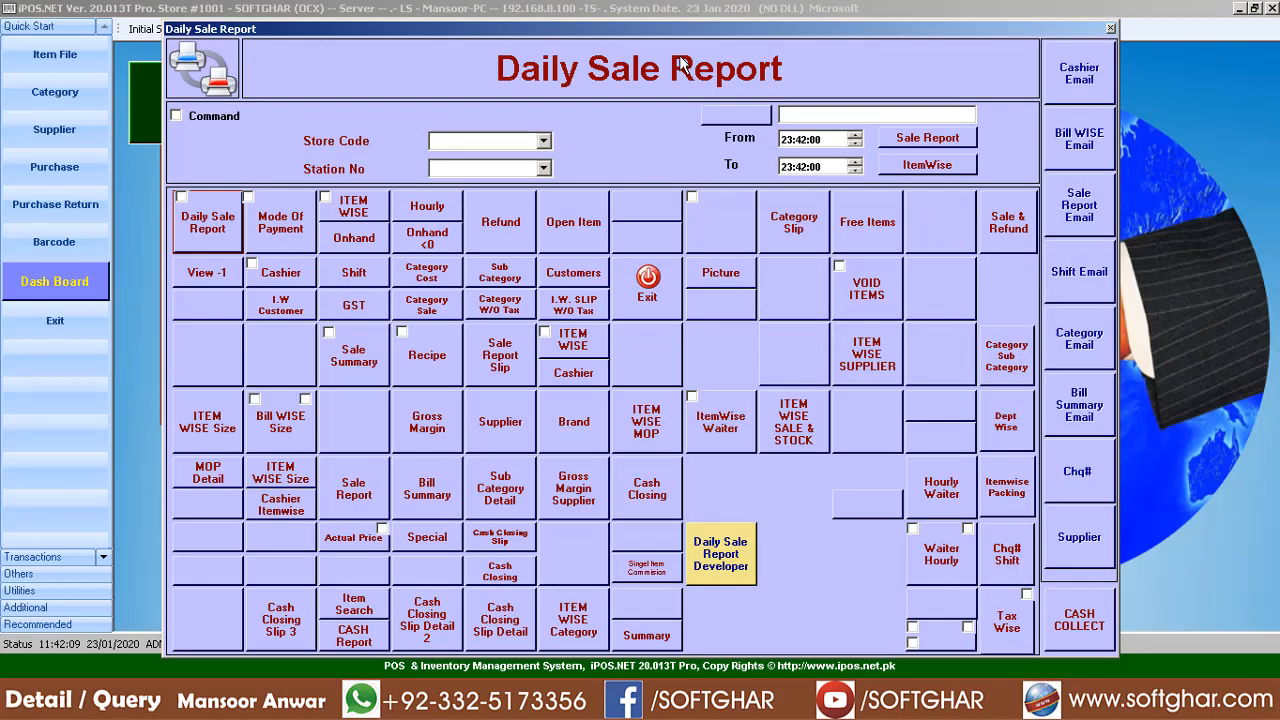
# Step: Preview the item-wise daily sale report with the No Printer option, check the items sold and close the report form
pyautogui.click(350, 218)
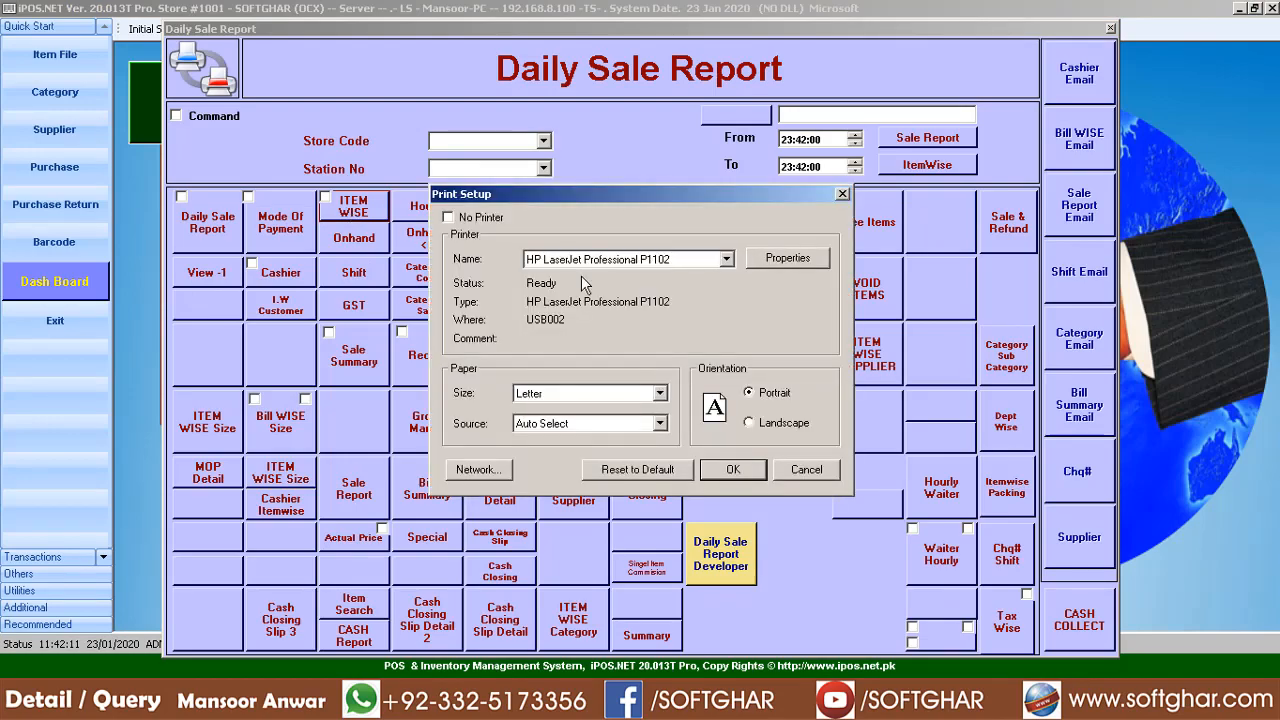
pyautogui.click(483, 217)
pyautogui.click(760, 473)
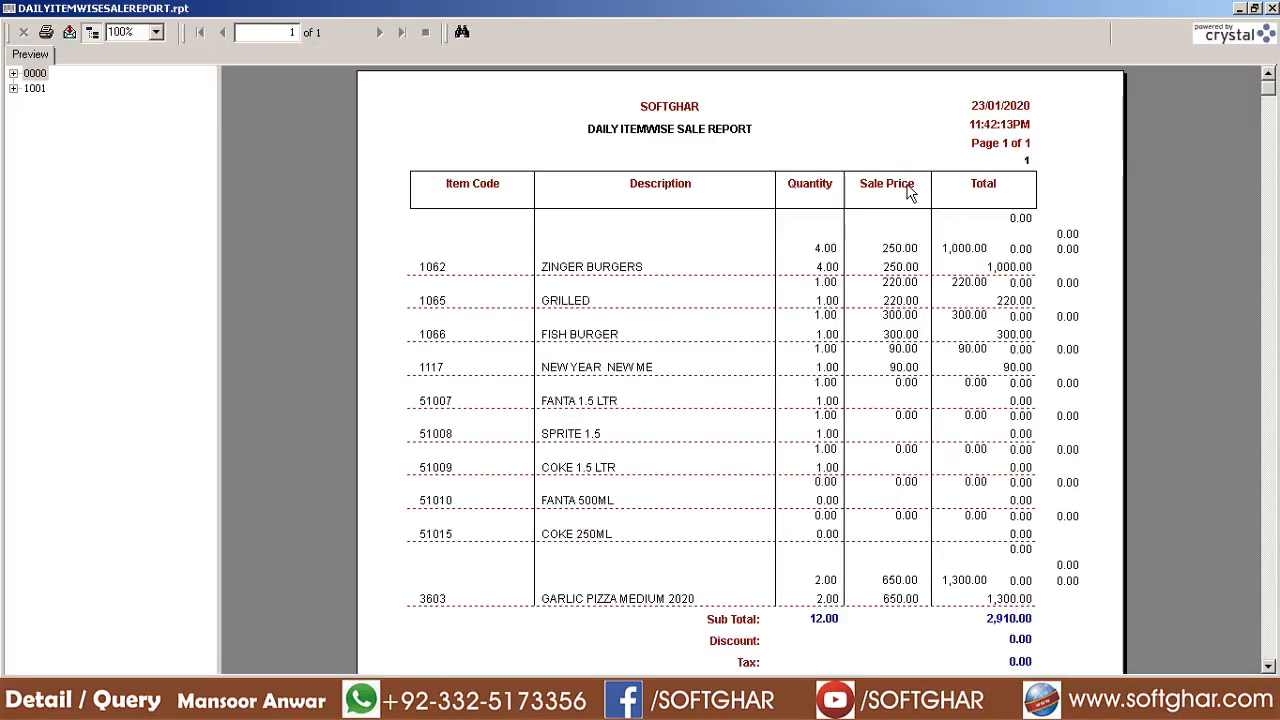
pyautogui.click(1271, 7)
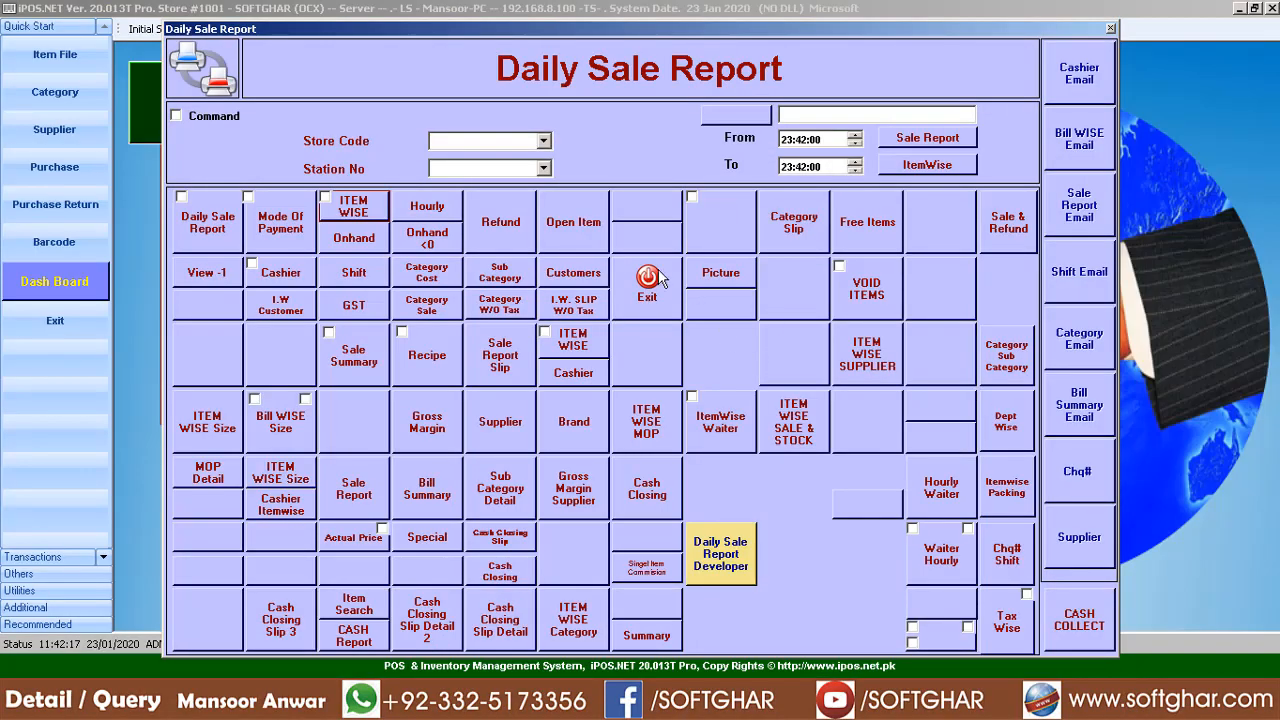
pyautogui.press('Escape')
# Step: Run End Of Day processing for station number 001
pyautogui.click(378, 30)
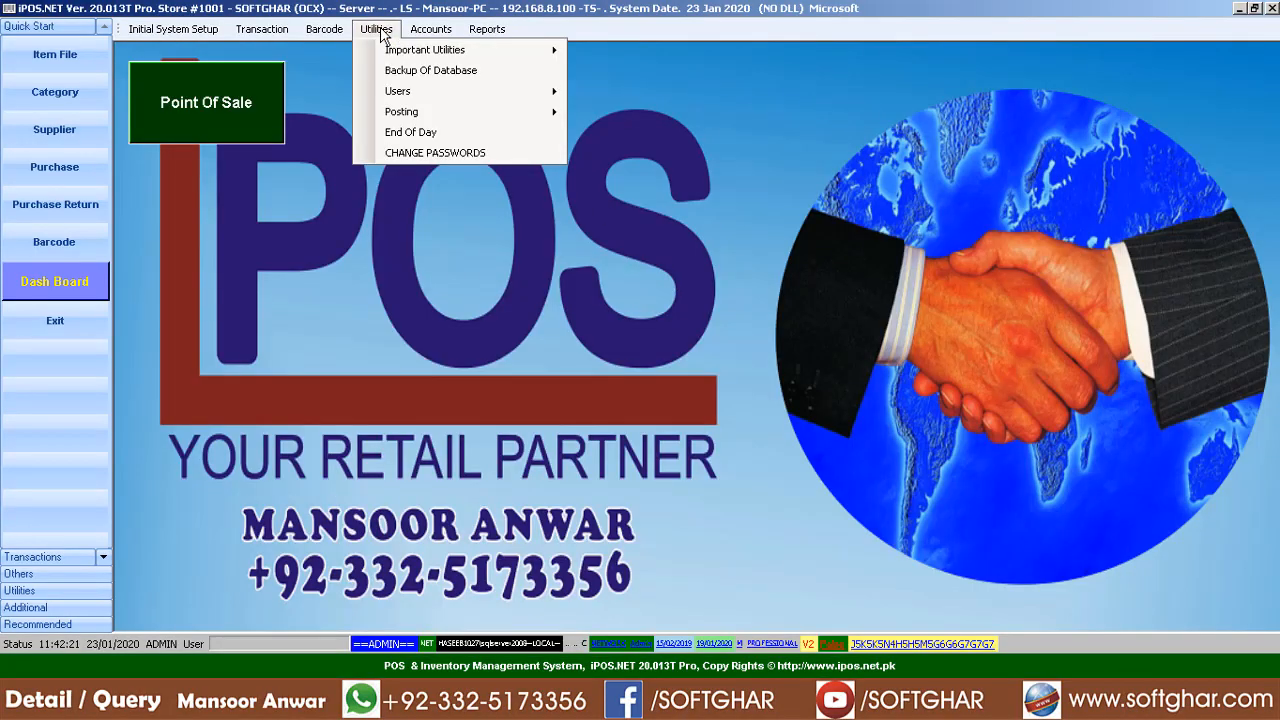
pyautogui.click(425, 136)
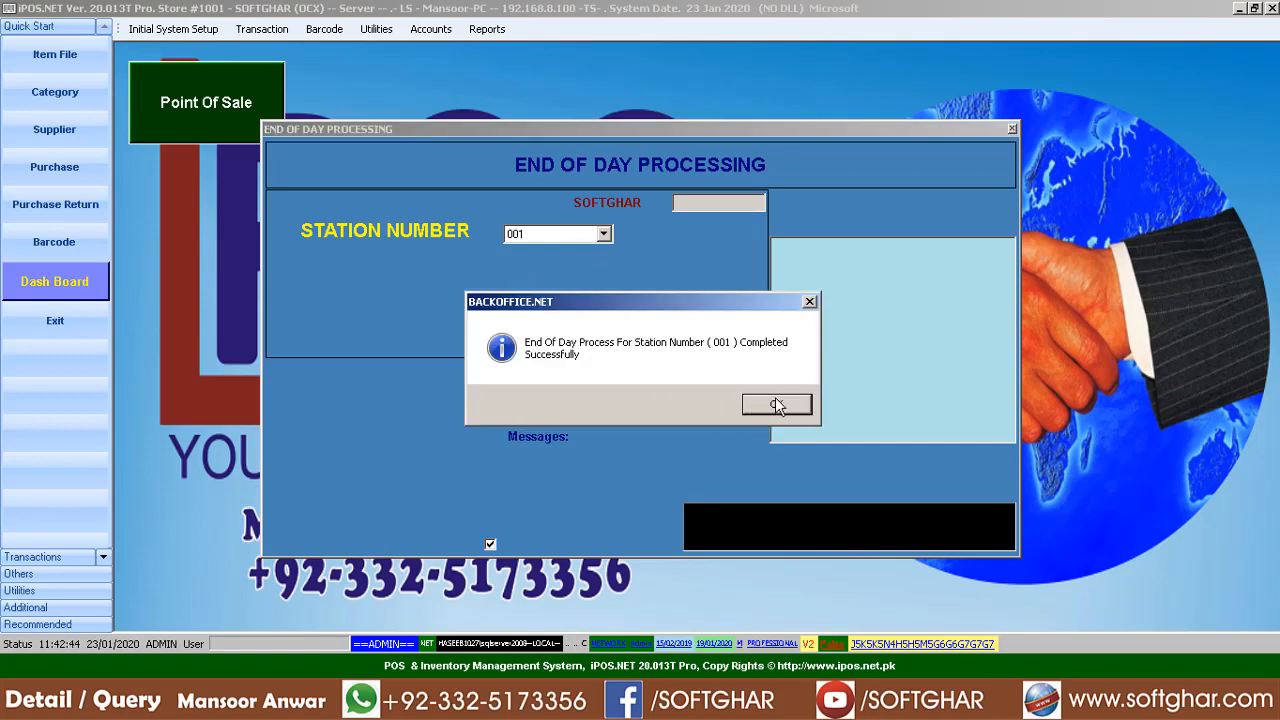
pyautogui.click(777, 404)
pyautogui.click(639, 391)
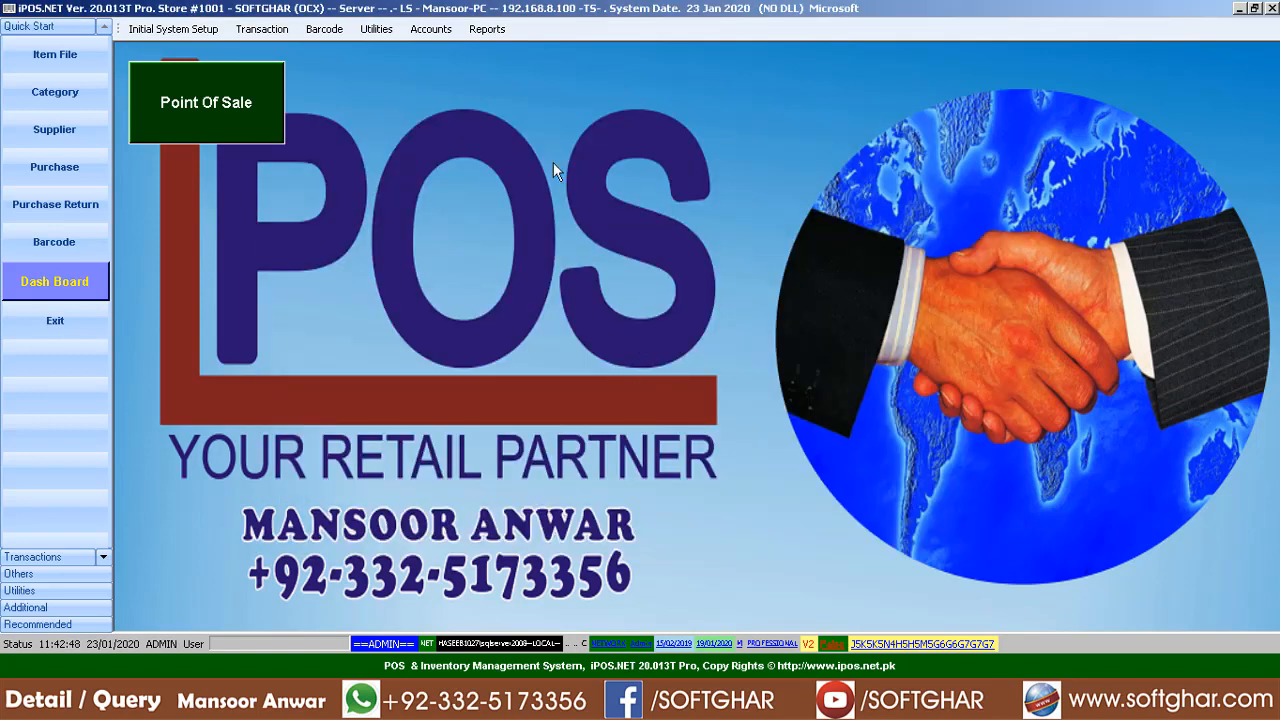
# Step: Generate the Periodic Sale Report for all sales from 01/01/2020 to 23/01/2020
pyautogui.click(492, 28)
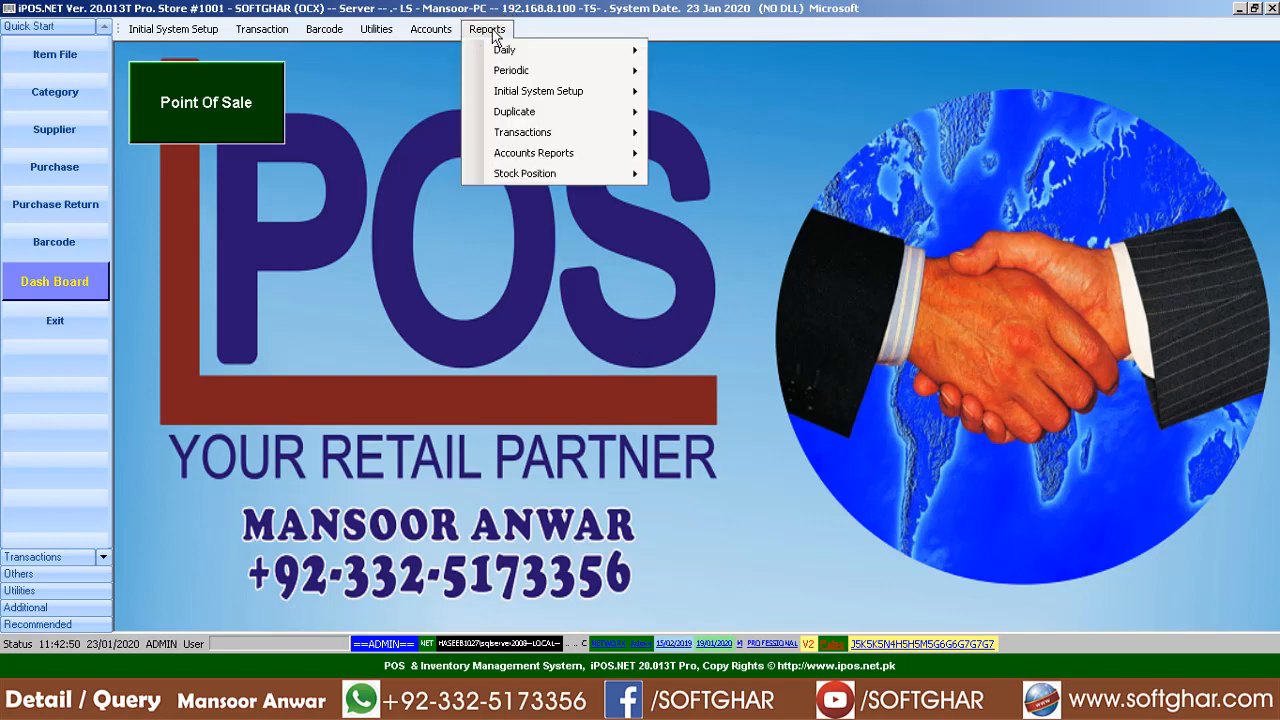
pyautogui.moveTo(528, 74)
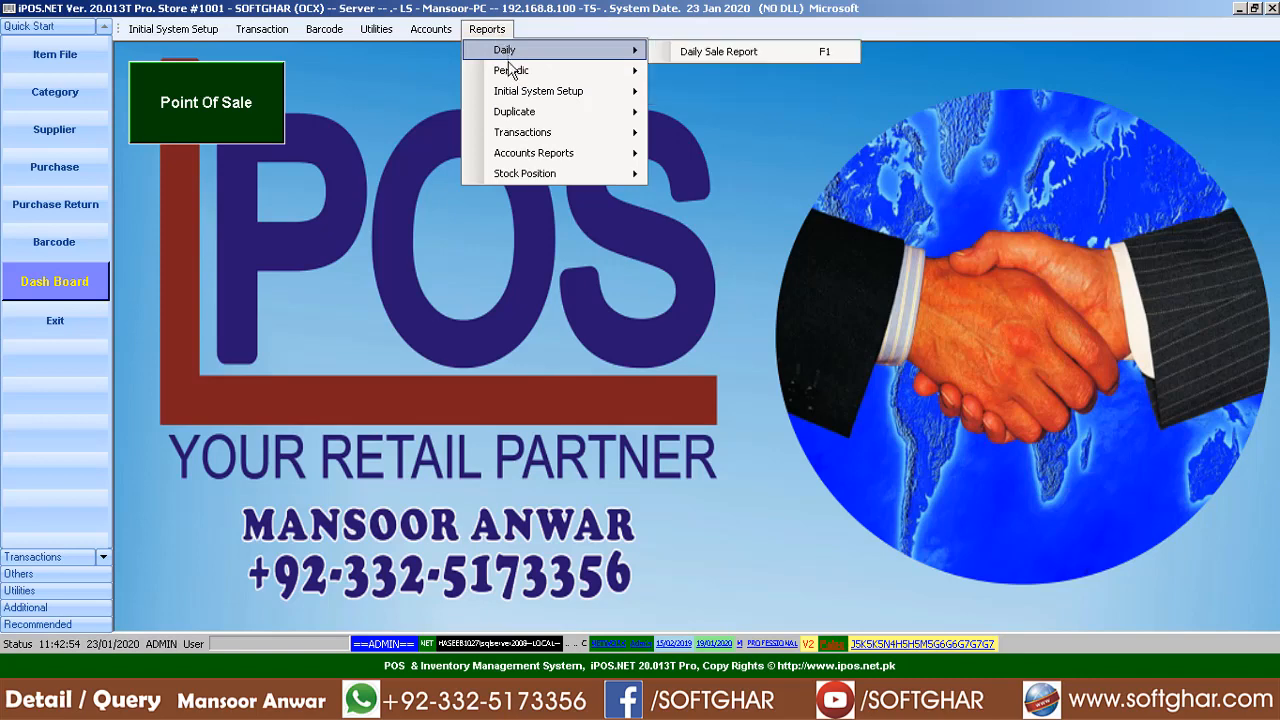
pyautogui.moveTo(735, 76)
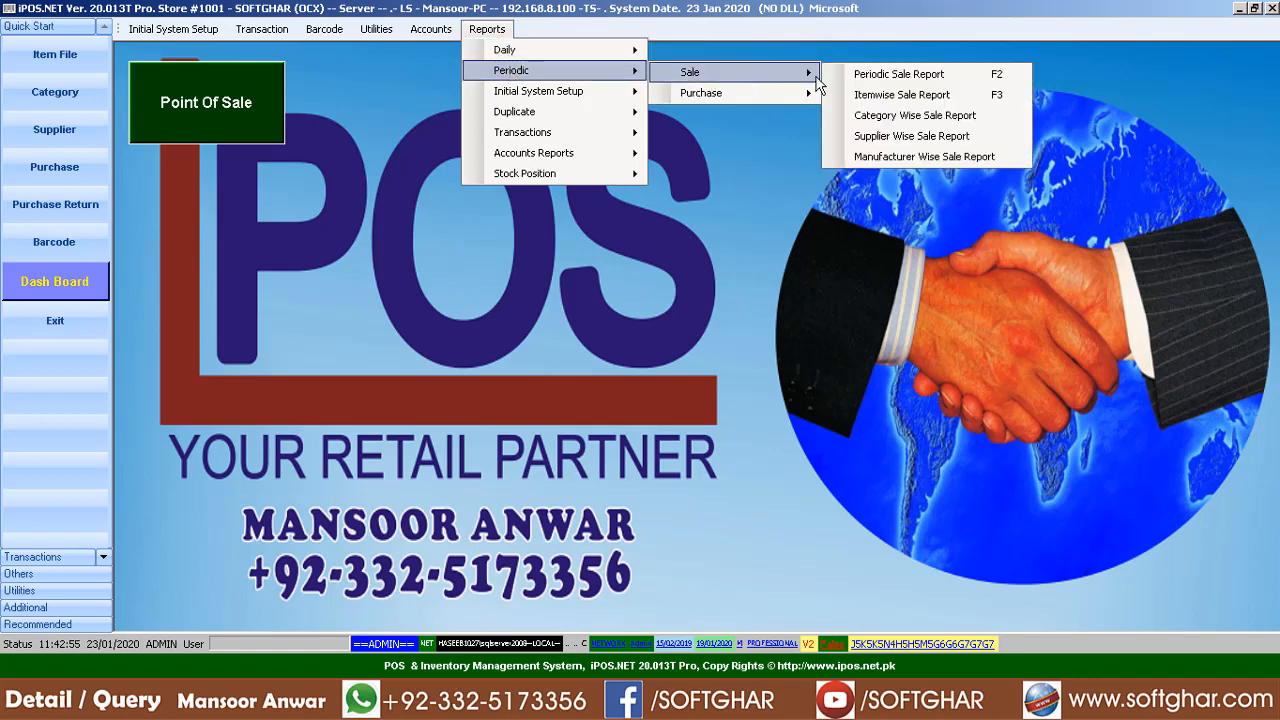
pyautogui.click(897, 80)
pyautogui.click(404, 166)
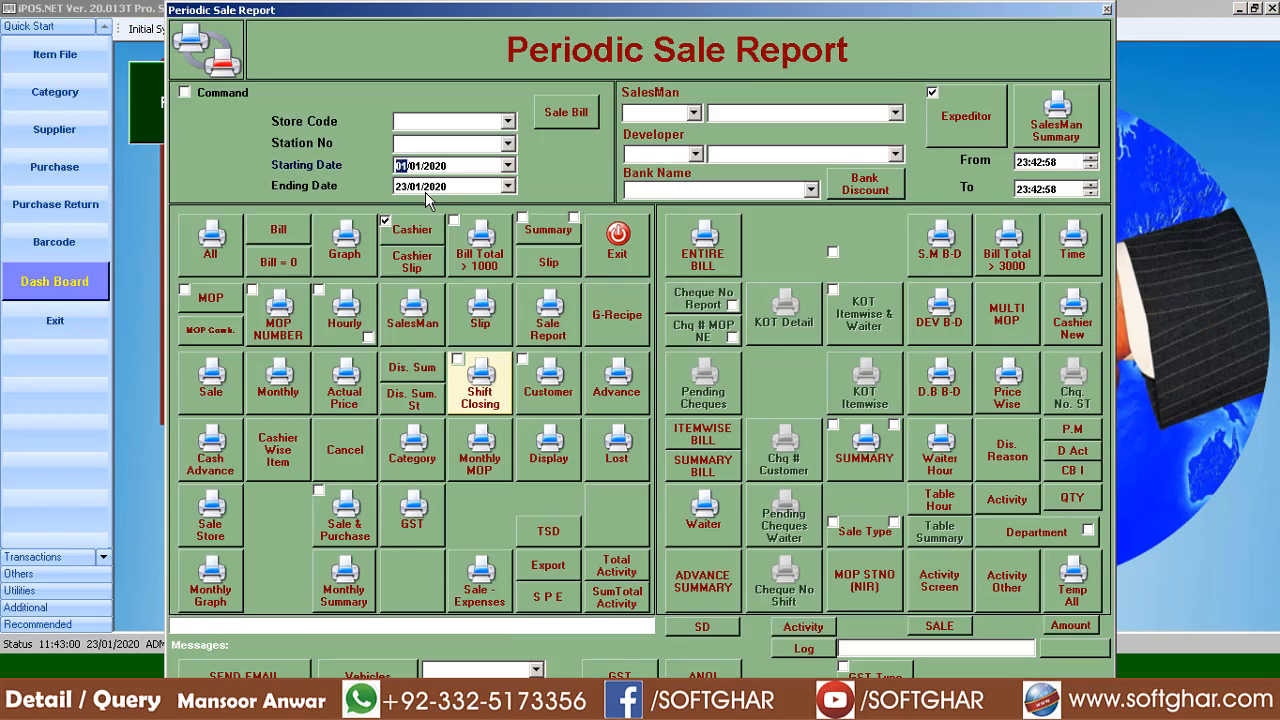
pyautogui.click(408, 190)
pyautogui.click(216, 258)
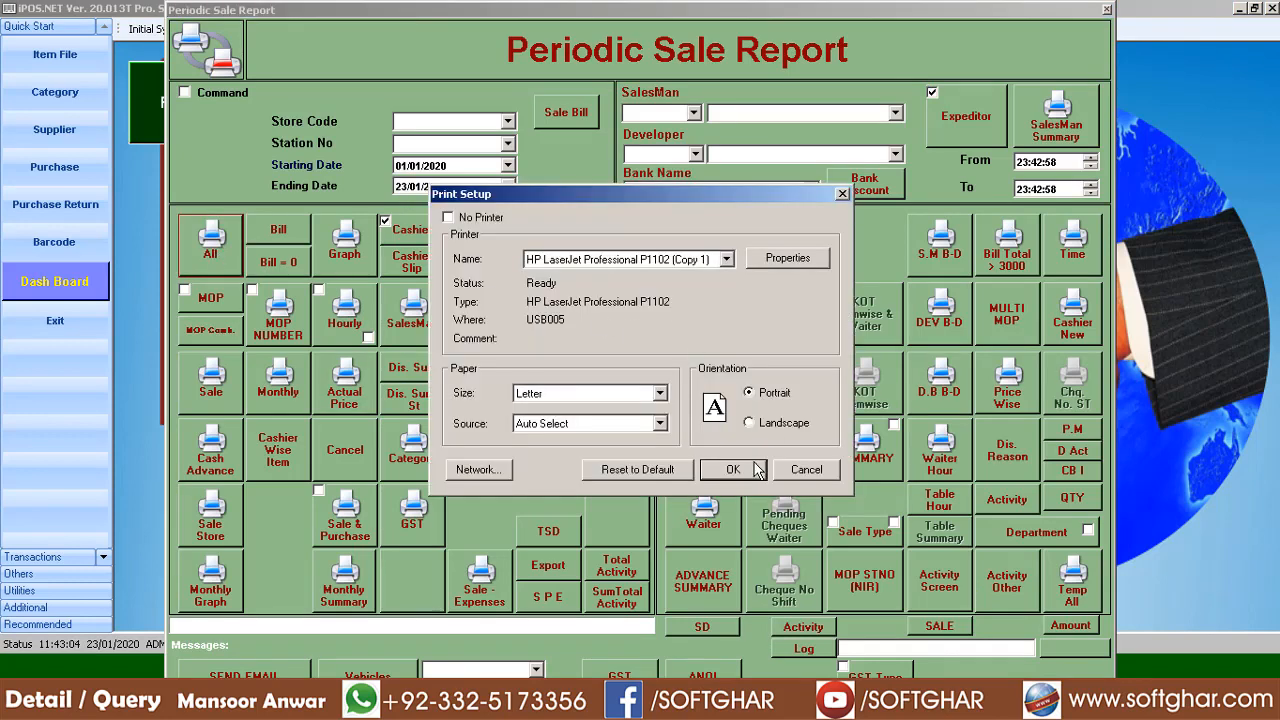
pyautogui.click(757, 470)
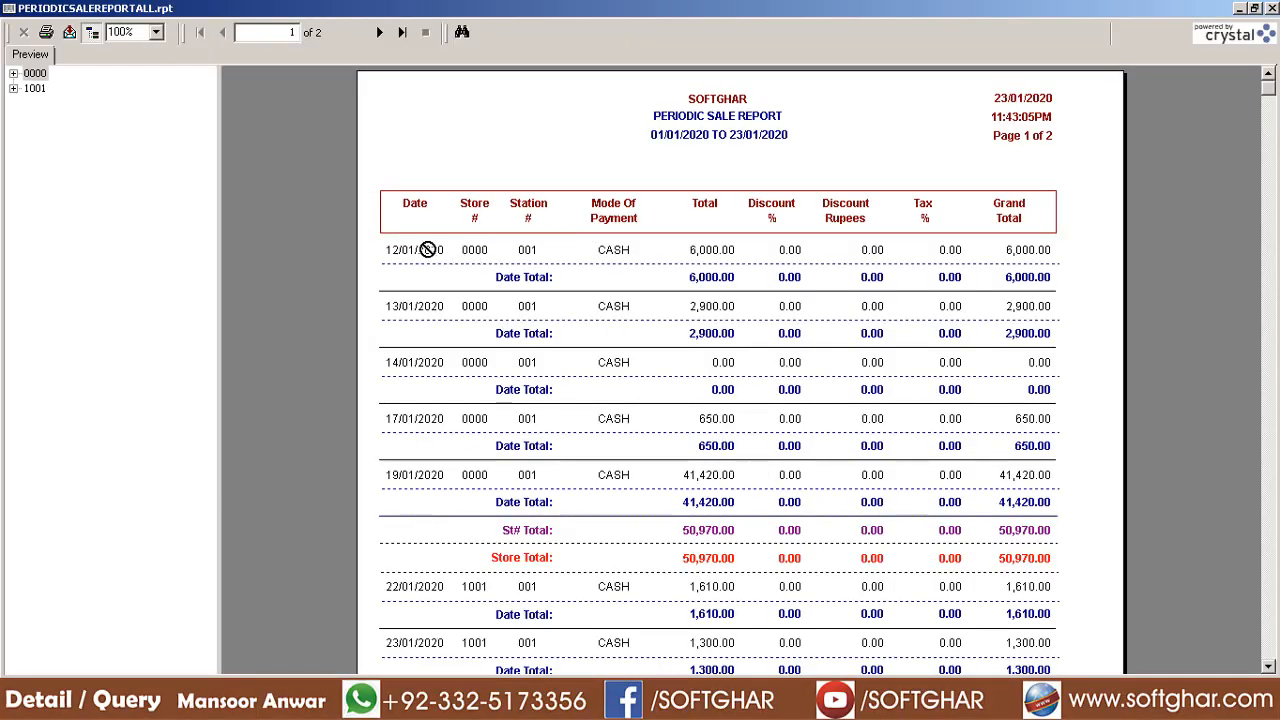
# Step: Review the periodic report's date totals and the sale amount chart on page 2, and close the report
pyautogui.click(405, 276)
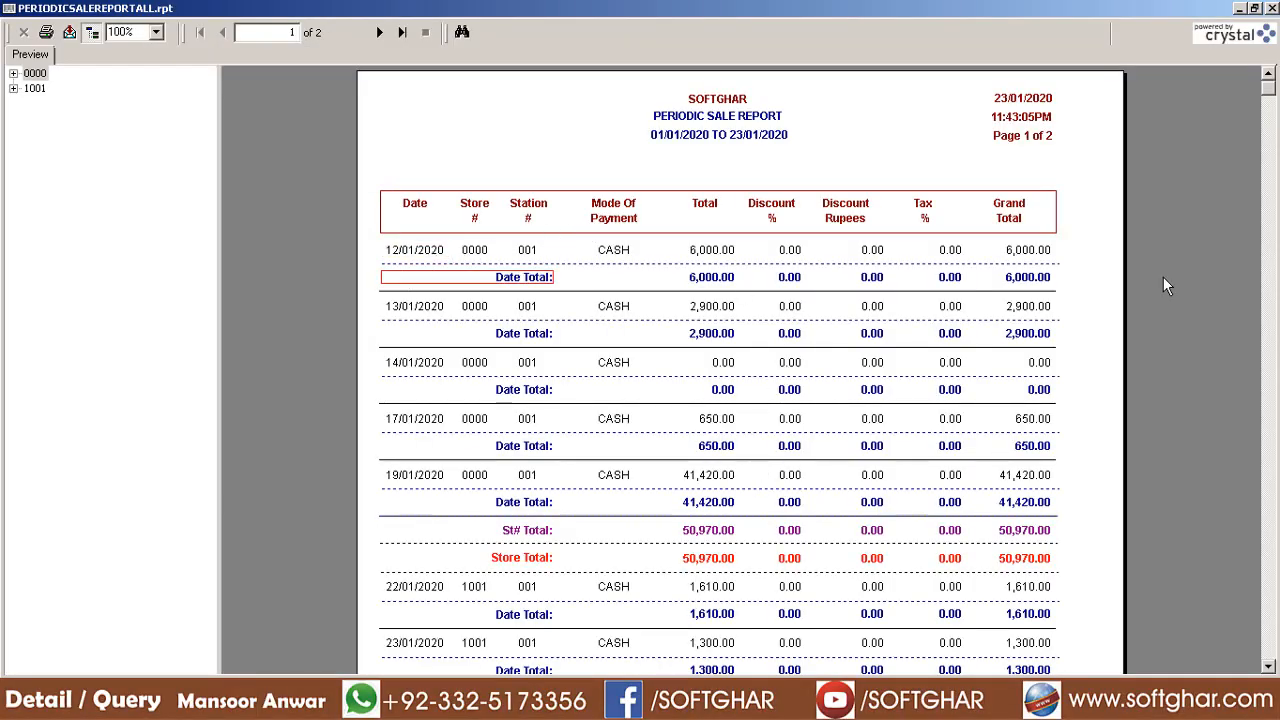
pyautogui.click(379, 32)
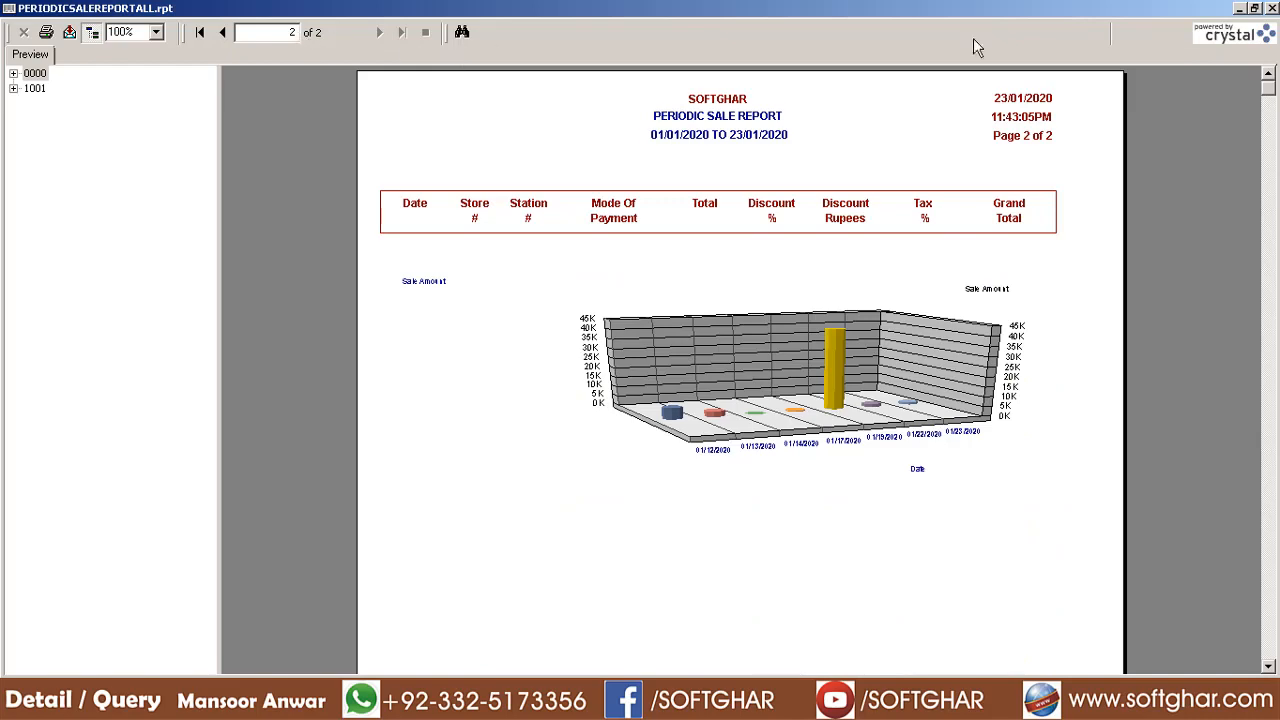
pyautogui.click(1272, 8)
pyautogui.press('Escape')
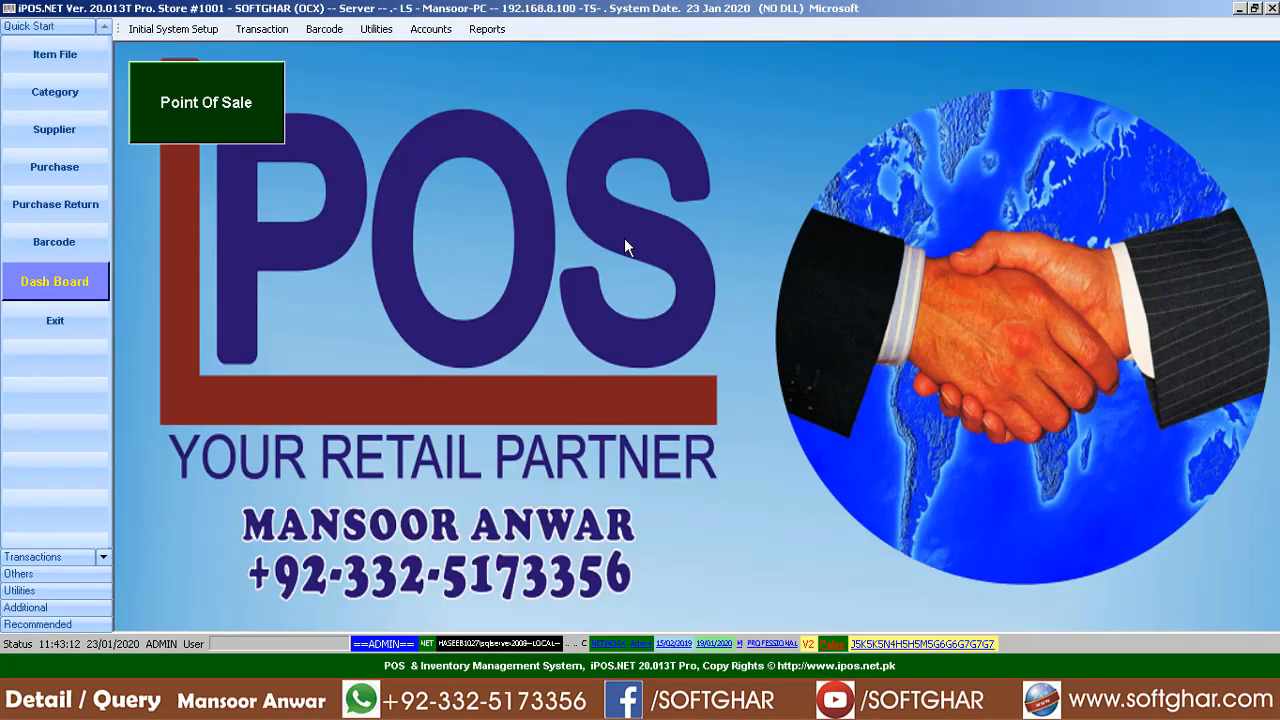
# Step: Generate the Present Stock Position report for category code 51, keeping the default printer setup
pyautogui.click(490, 29)
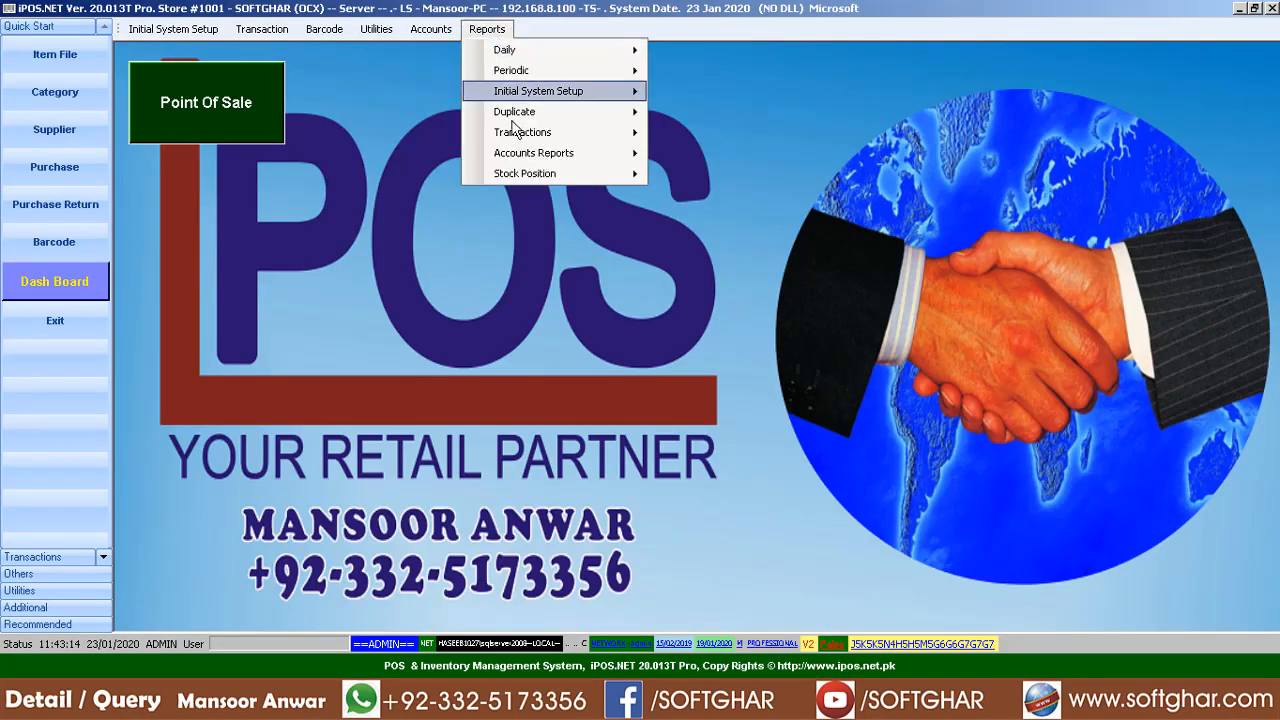
pyautogui.moveTo(528, 174)
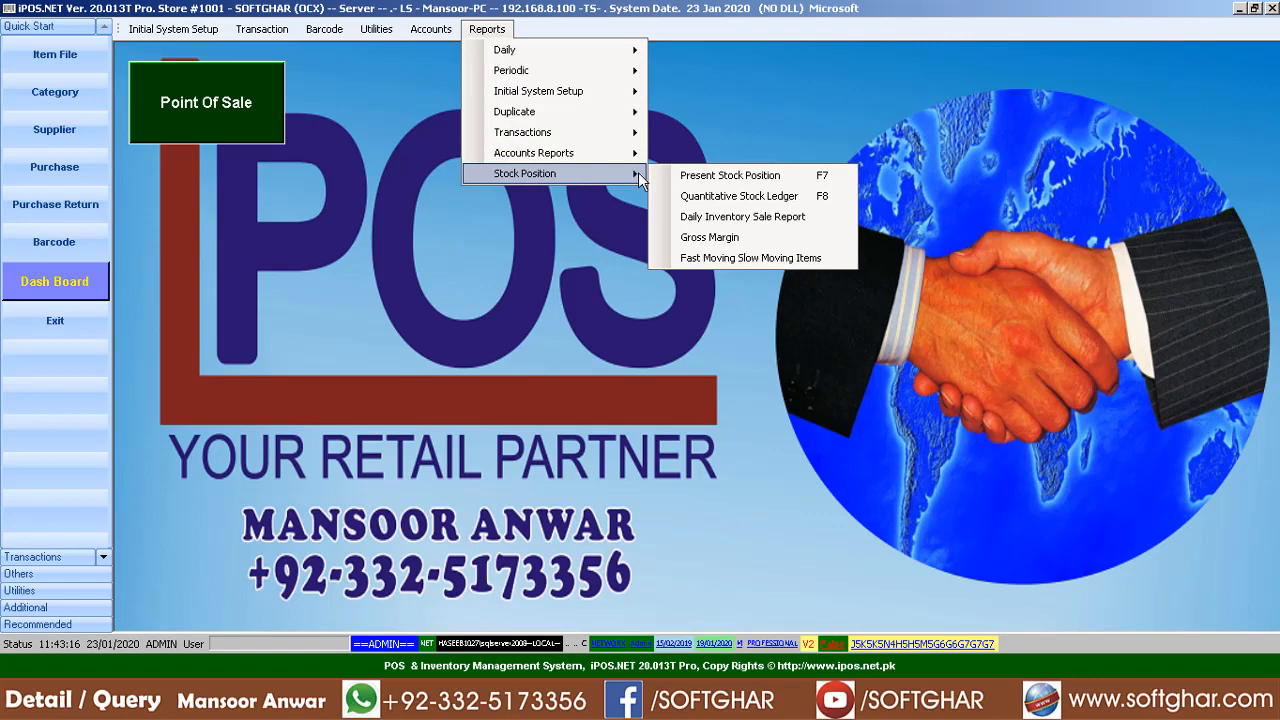
pyautogui.click(777, 175)
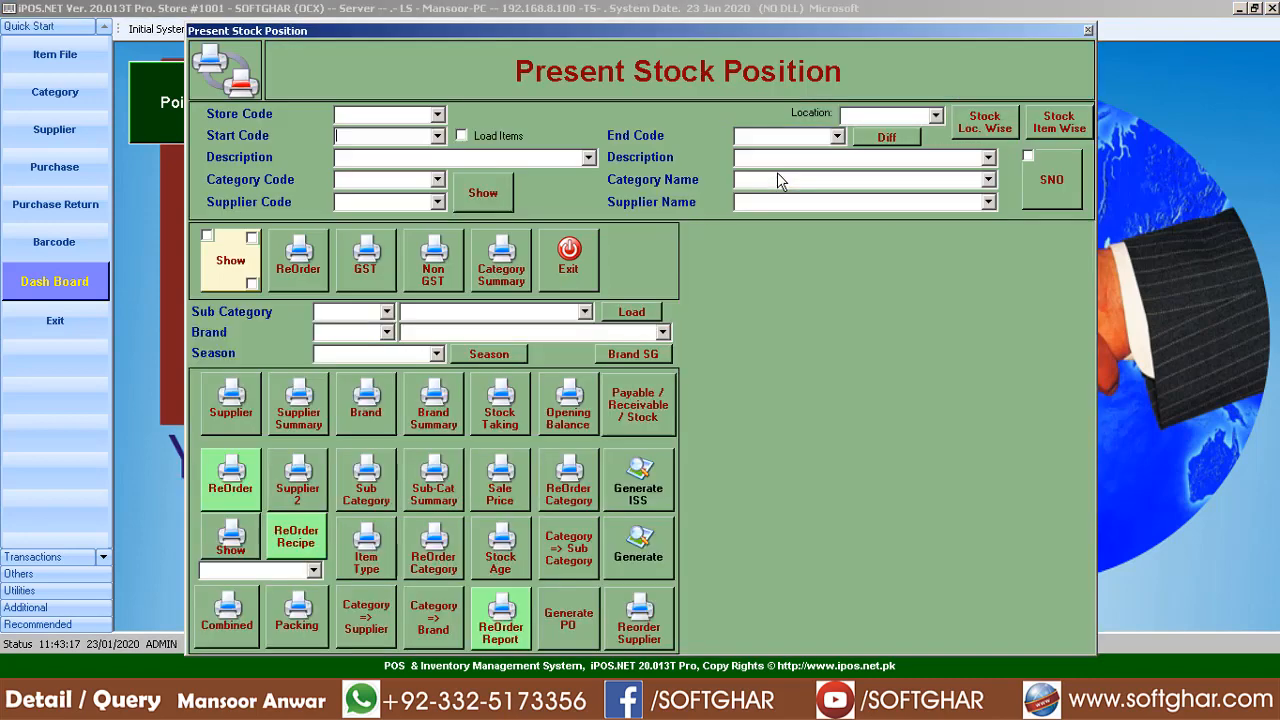
pyautogui.click(355, 177)
pyautogui.write('51')
pyautogui.click(224, 270)
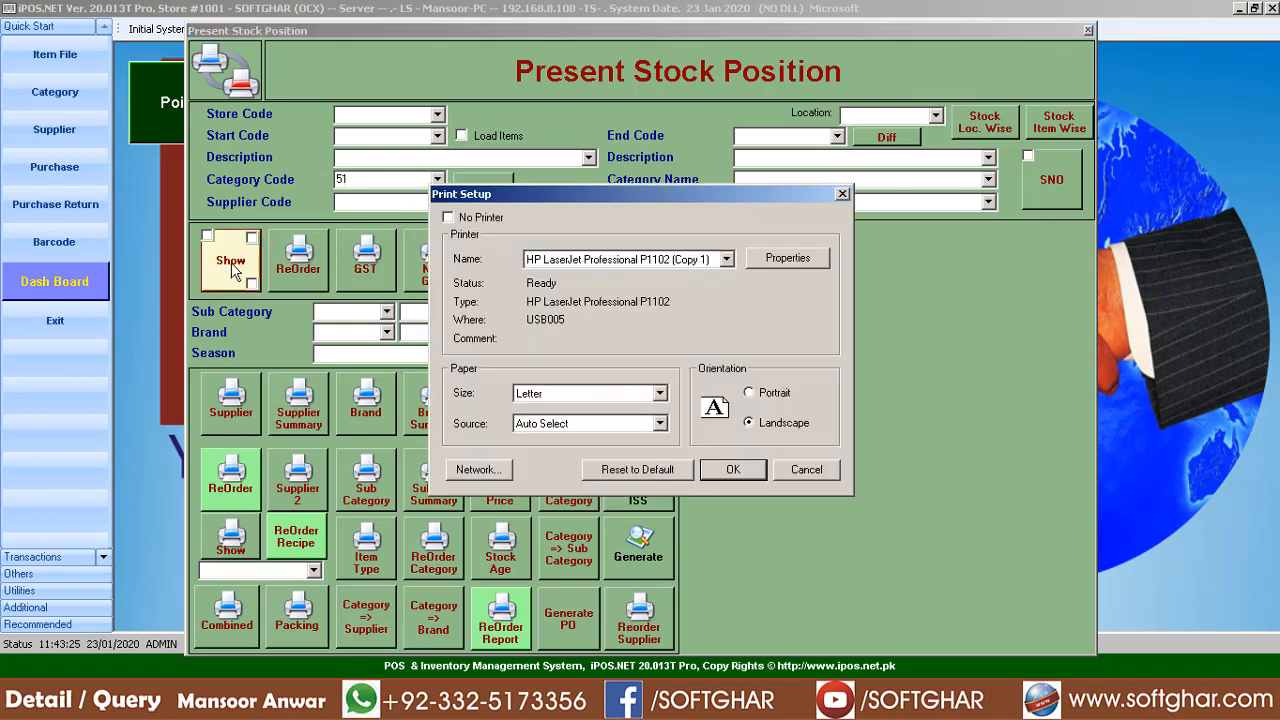
pyautogui.click(735, 472)
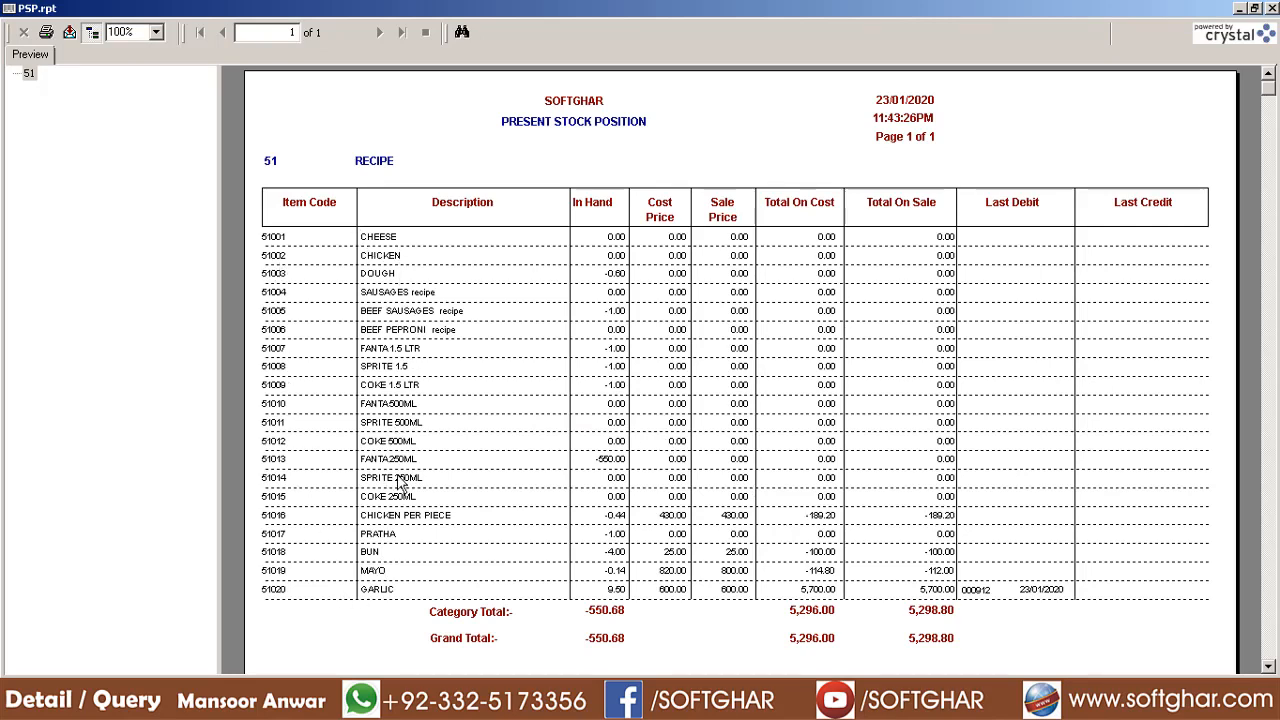
# Step: Check garlic's in-hand quantity and last debit in the stock report, and close the report and its form
pyautogui.click(612, 592)
pyautogui.click(990, 592)
pyautogui.press('Escape')
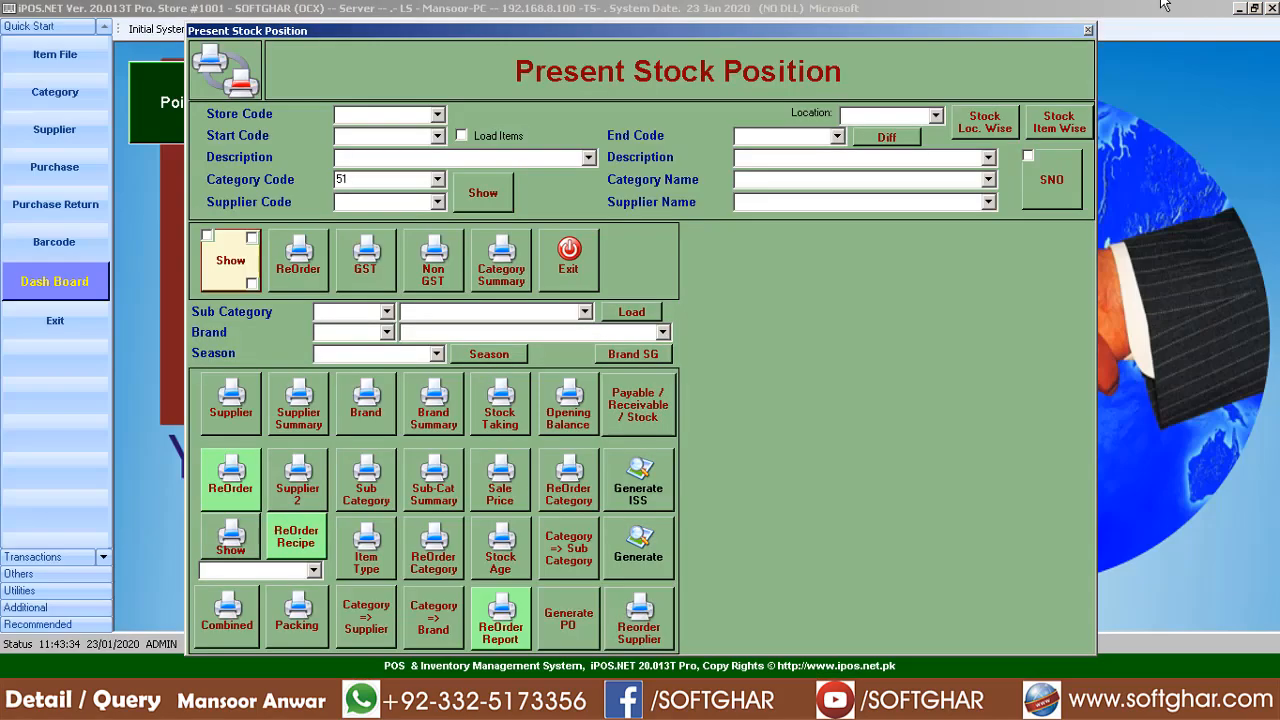
pyautogui.click(566, 258)
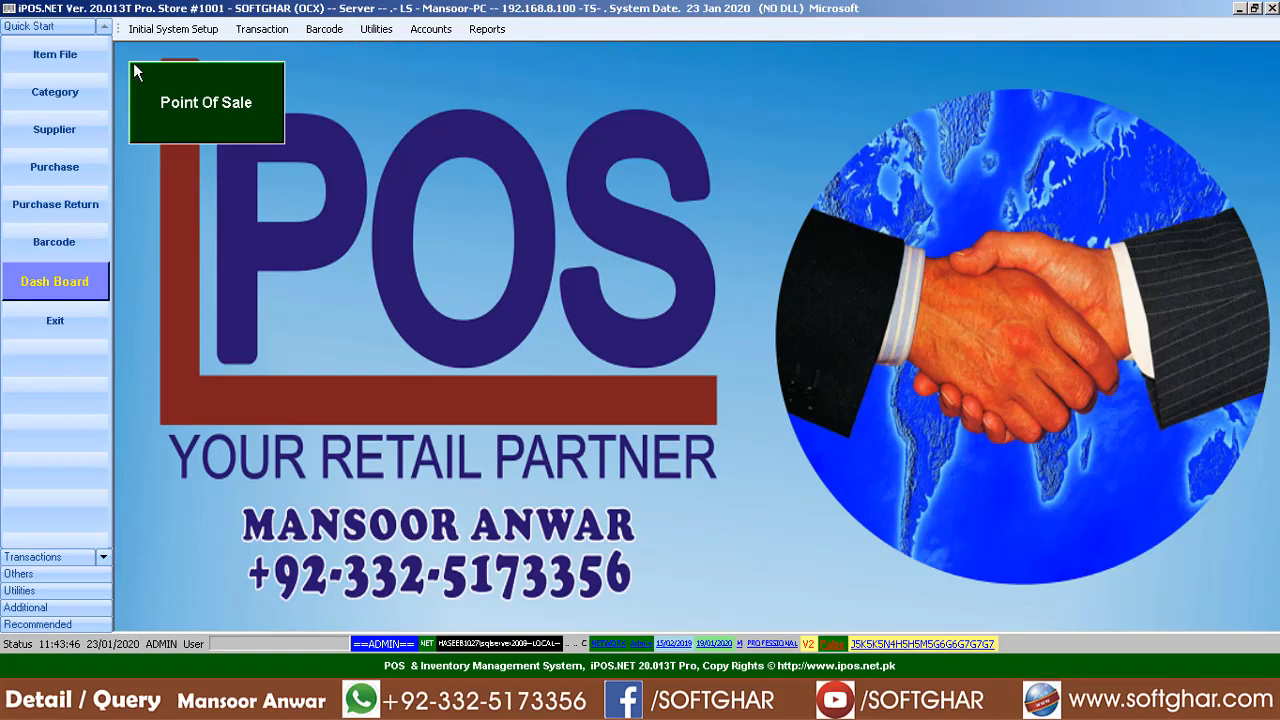
# Step: Set the sale price of MALAI TIKKA PIZZA to 900 in the item file and save the item
pyautogui.click(54, 54)
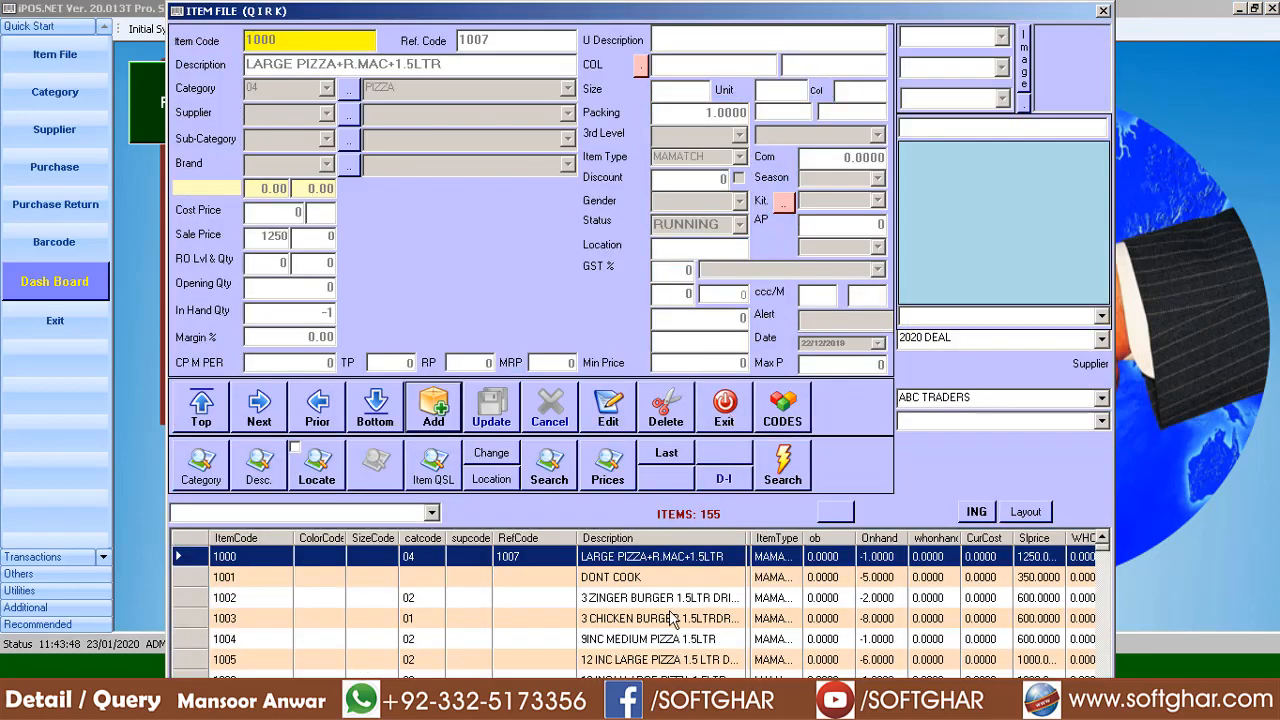
pyautogui.click(672, 618)
pyautogui.scroll(-6, 655, 620)
pyautogui.scroll(-5, 649, 655)
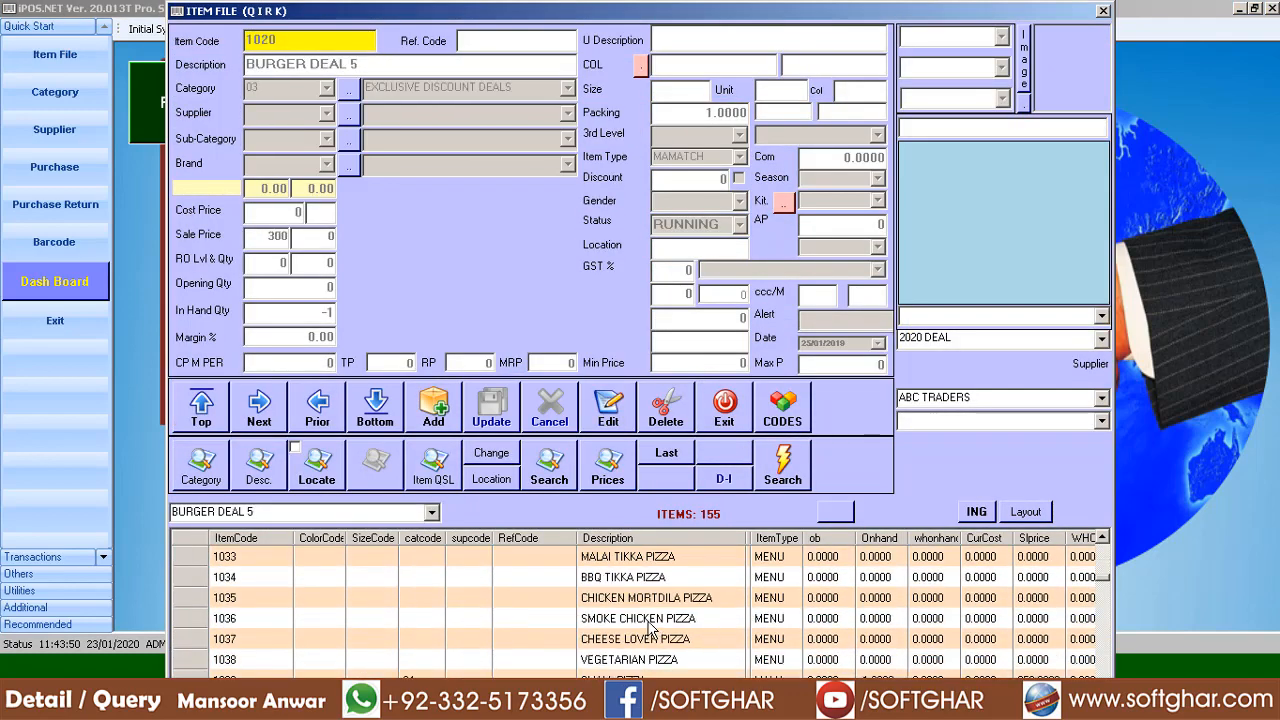
pyautogui.click(645, 614)
pyautogui.click(627, 579)
pyautogui.click(628, 558)
pyautogui.click(626, 422)
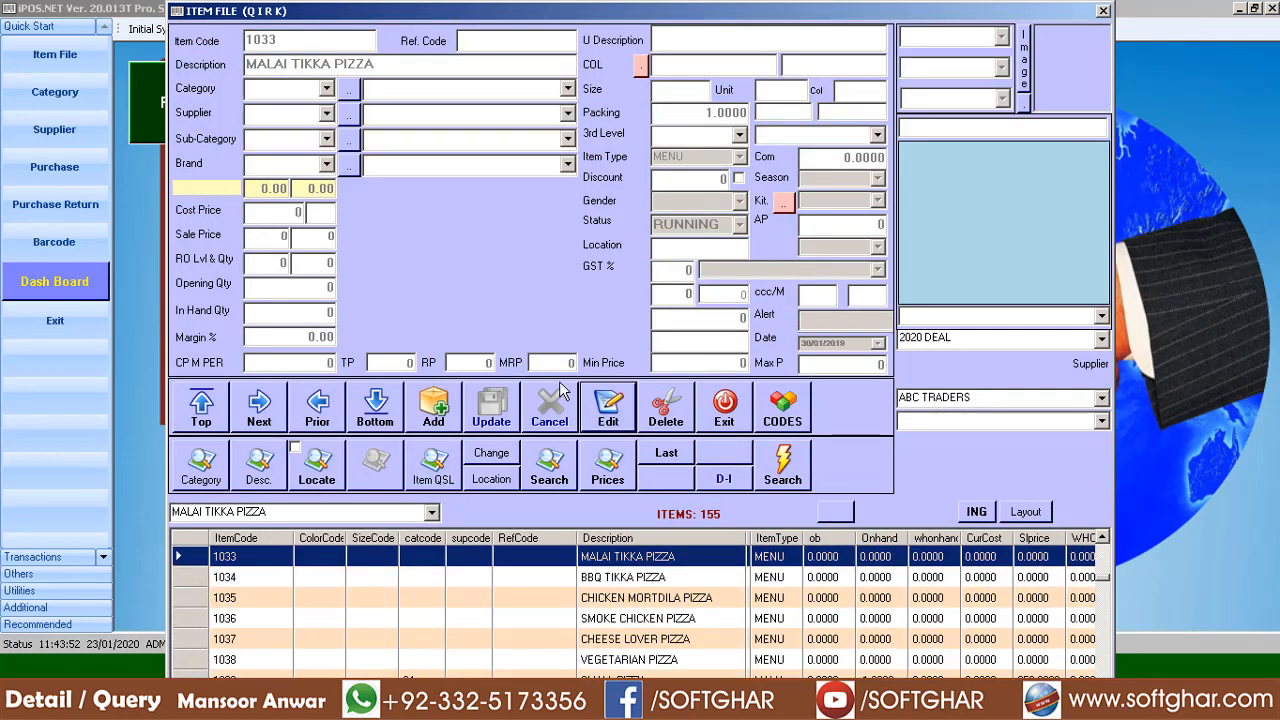
pyautogui.write('900')
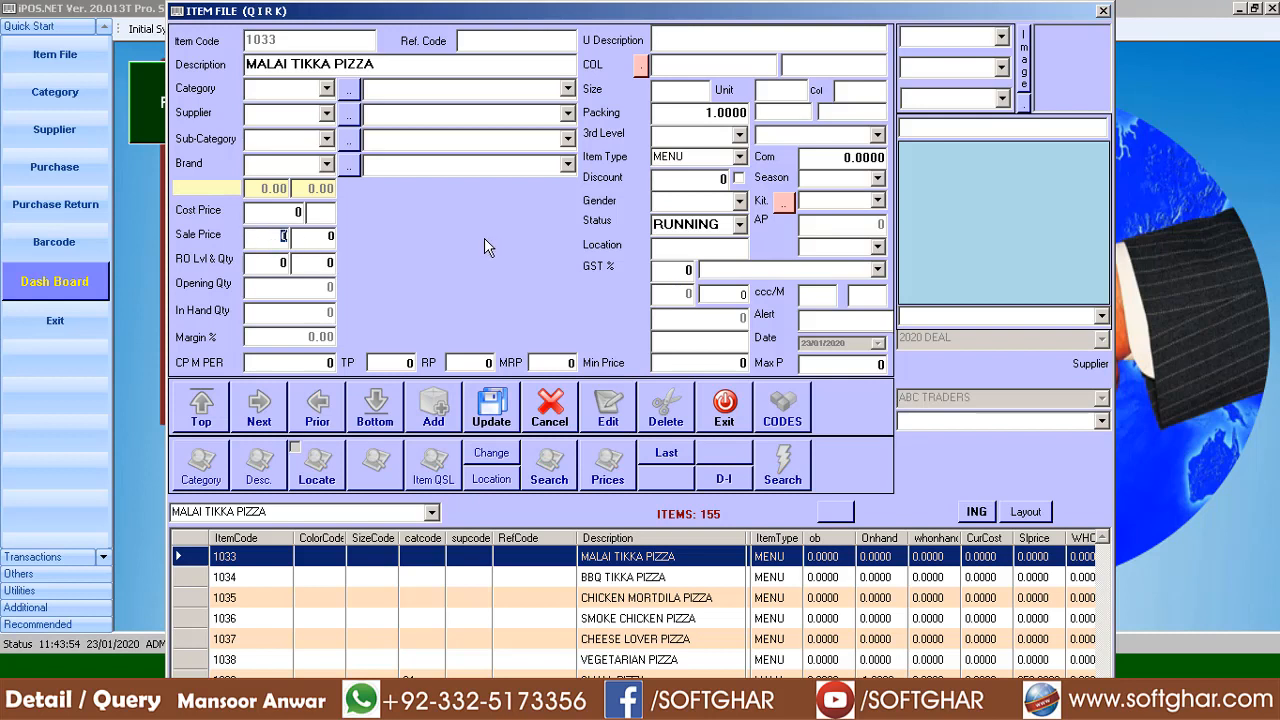
pyautogui.click(491, 408)
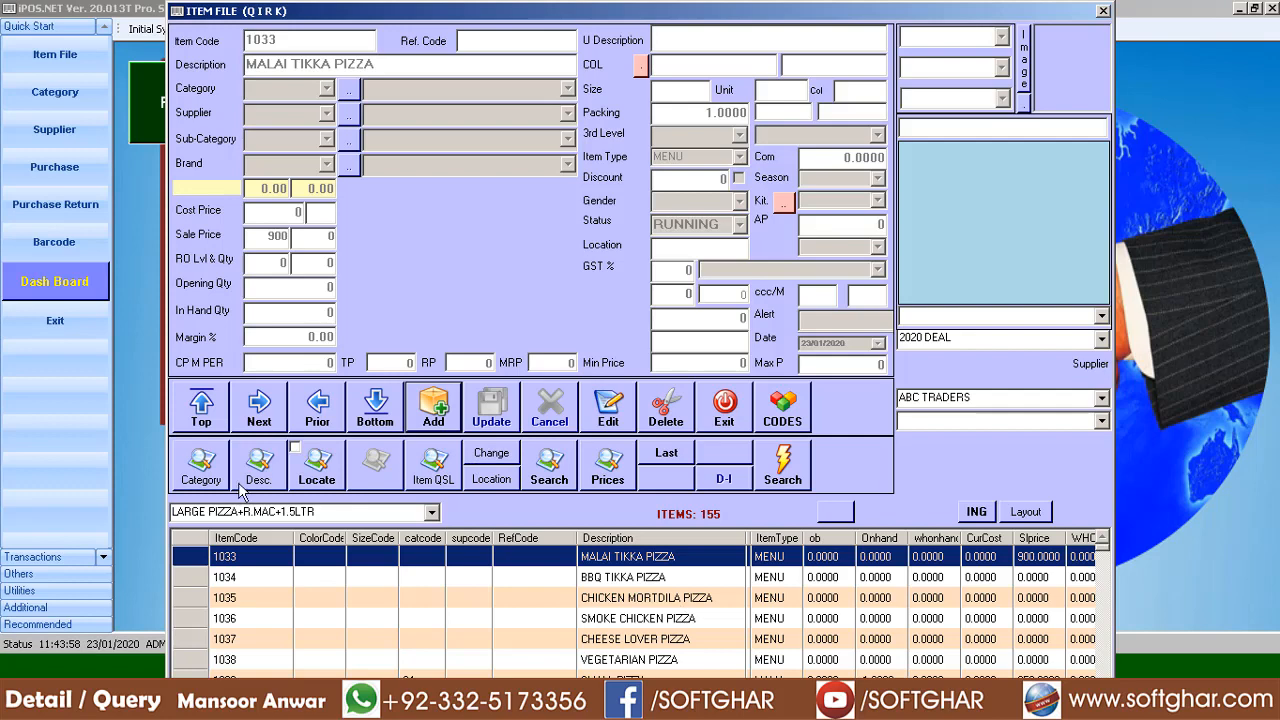
# Step: Search the item file by description for "burger" and load 3 CHICKEN BURGER 1.5LTRDRINK
pyautogui.click(662, 640)
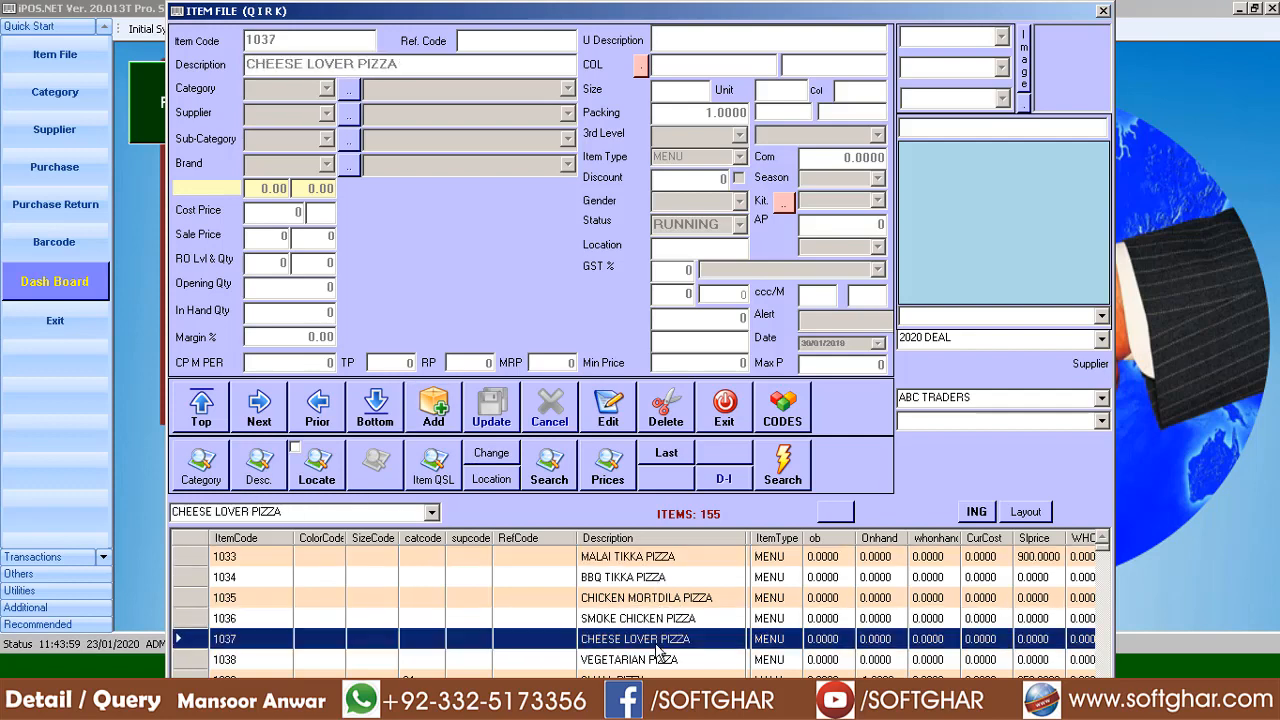
pyautogui.click(259, 465)
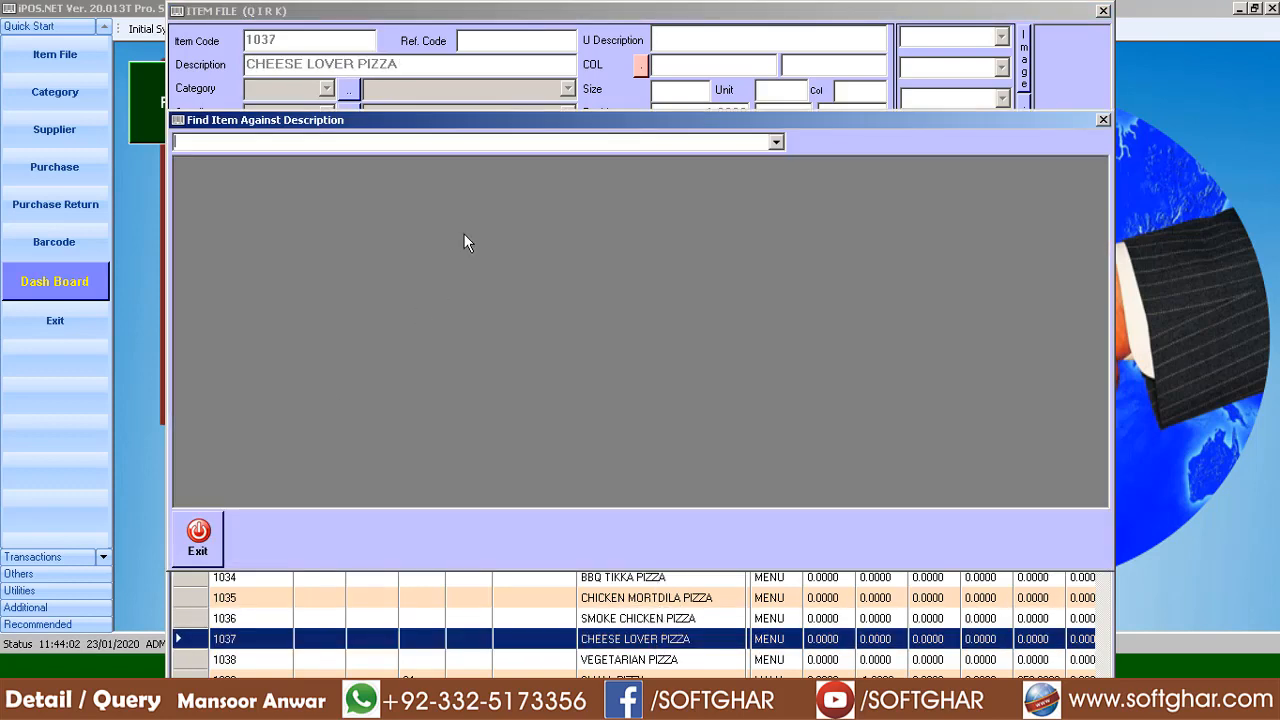
pyautogui.write('burger')
pyautogui.click(424, 246)
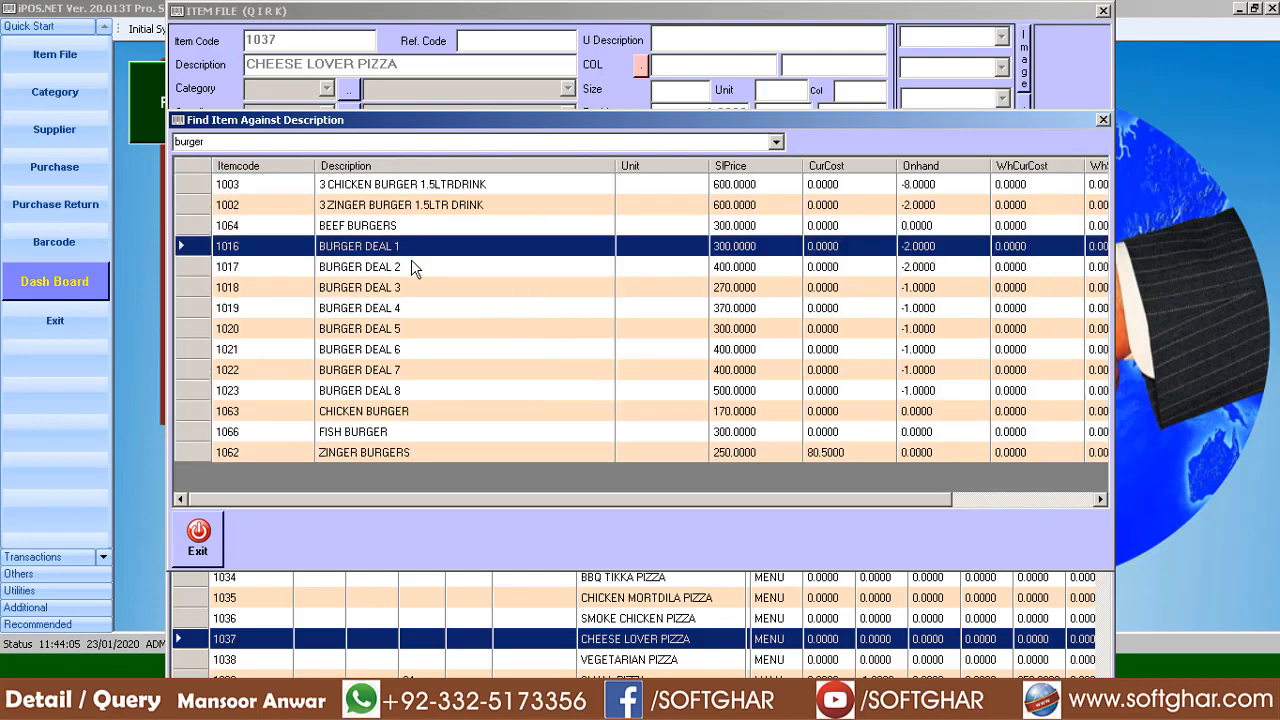
pyautogui.click(402, 188)
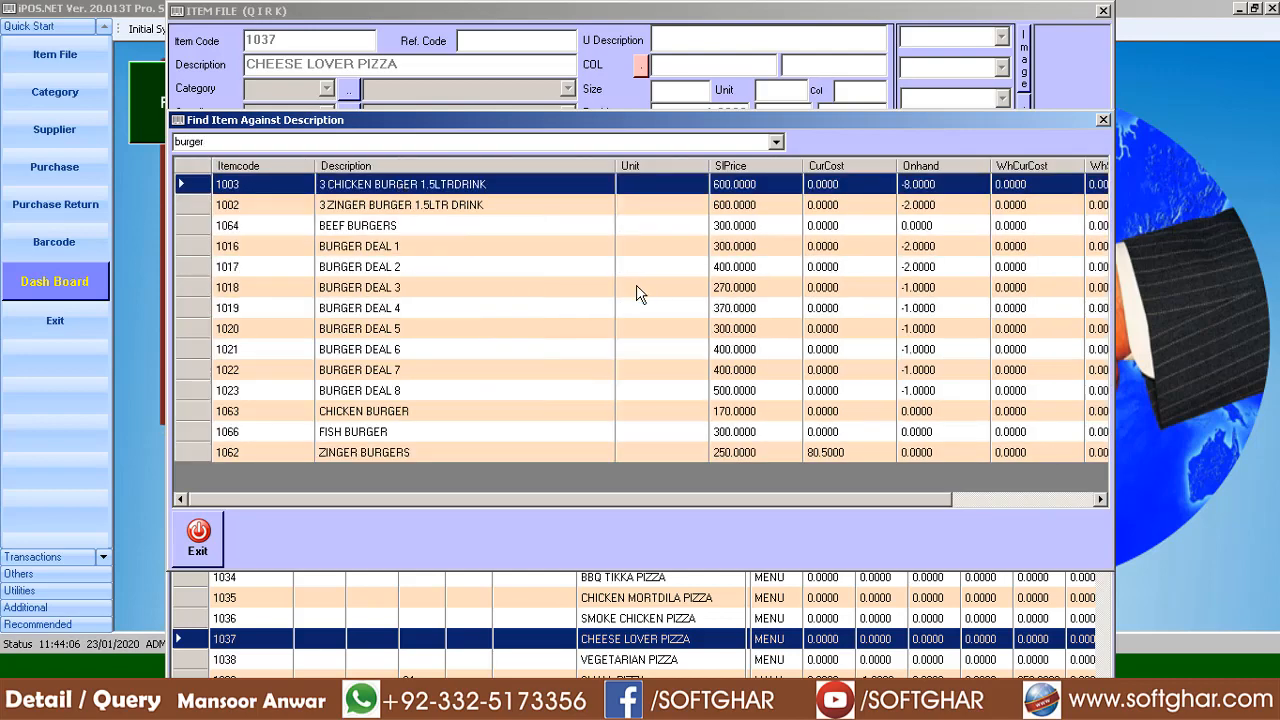
pyautogui.click(198, 538)
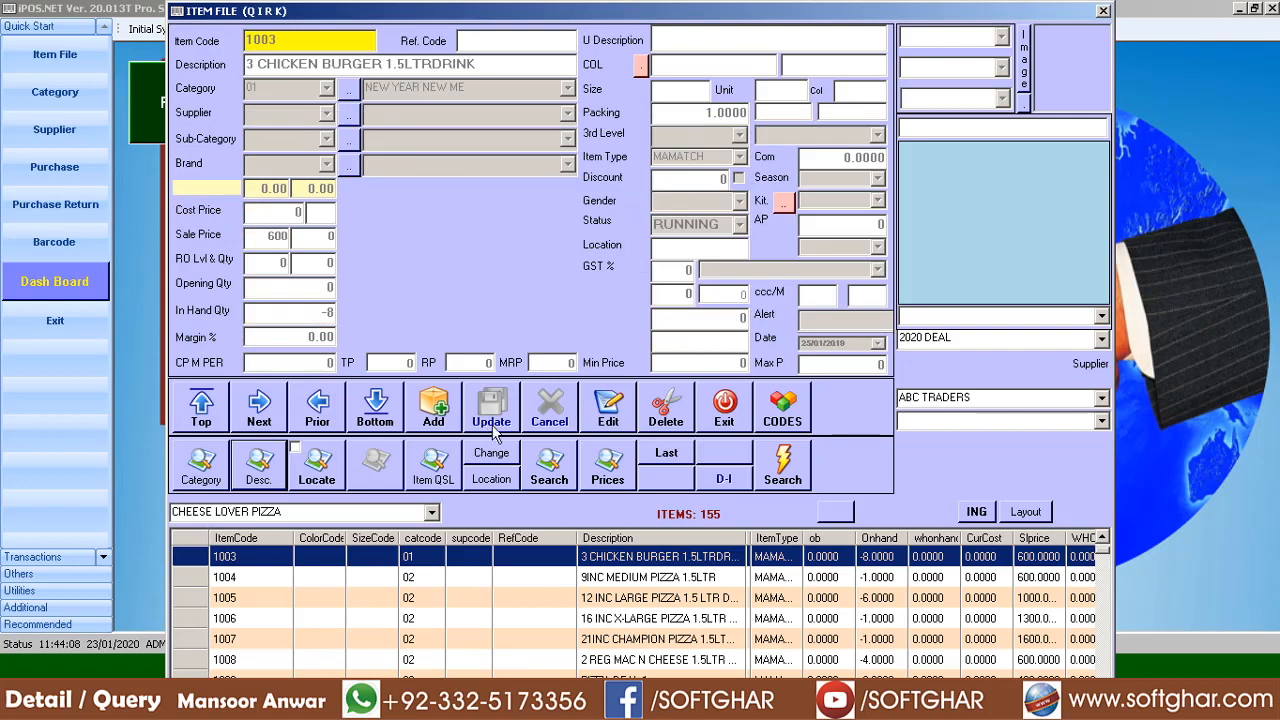
# Step: Set the sale price of 3 CHICKEN BURGER 1.5LTRDRINK to 700 and save the item
pyautogui.doubleClick(260, 237)
pyautogui.write('700')
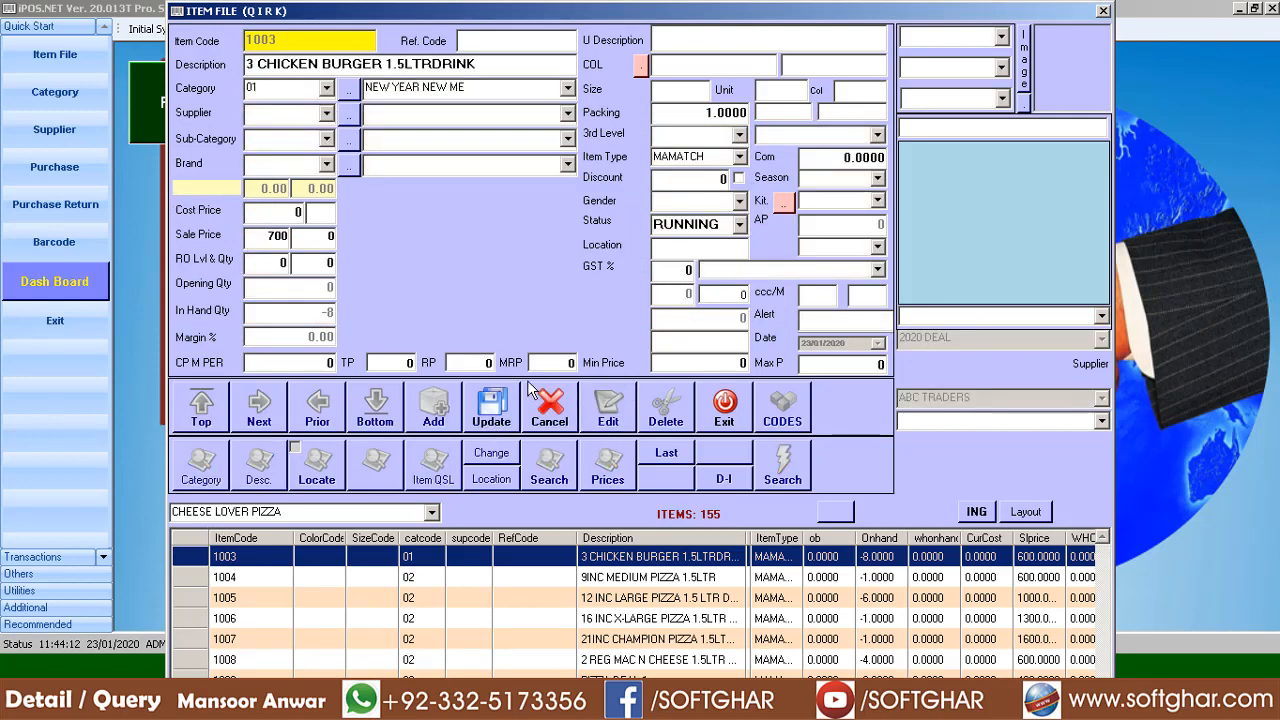
pyautogui.click(491, 410)
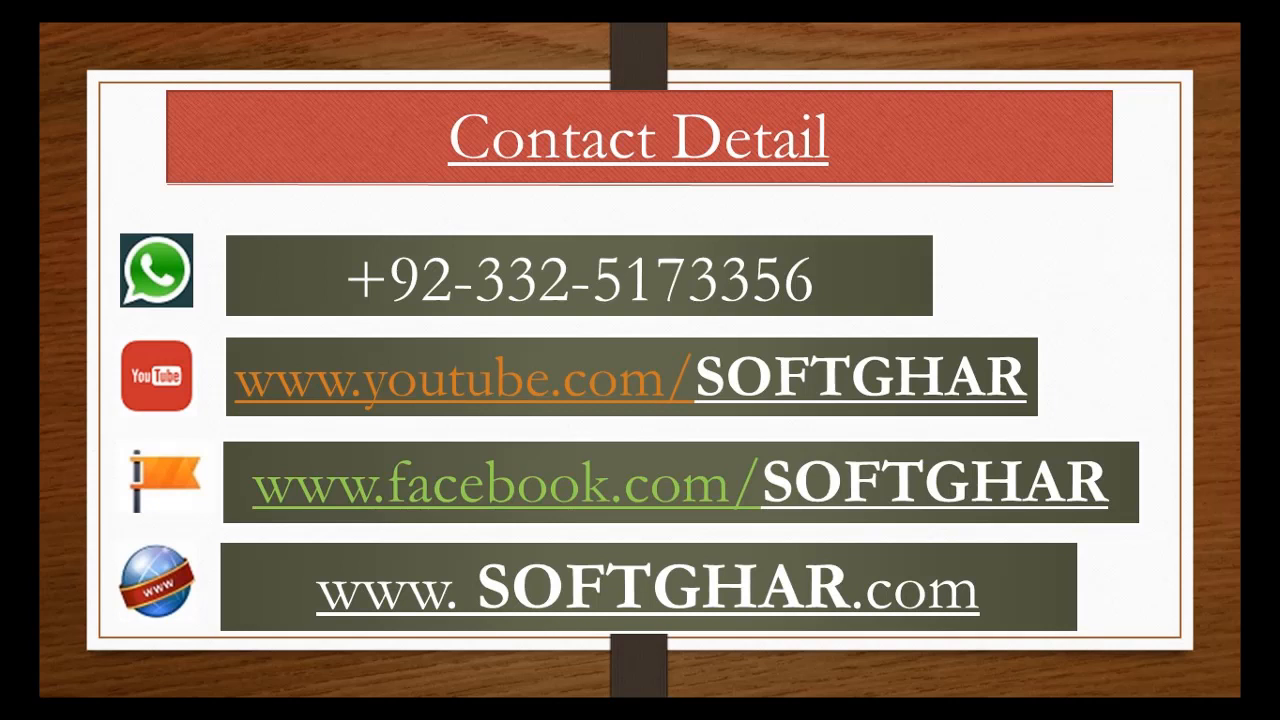